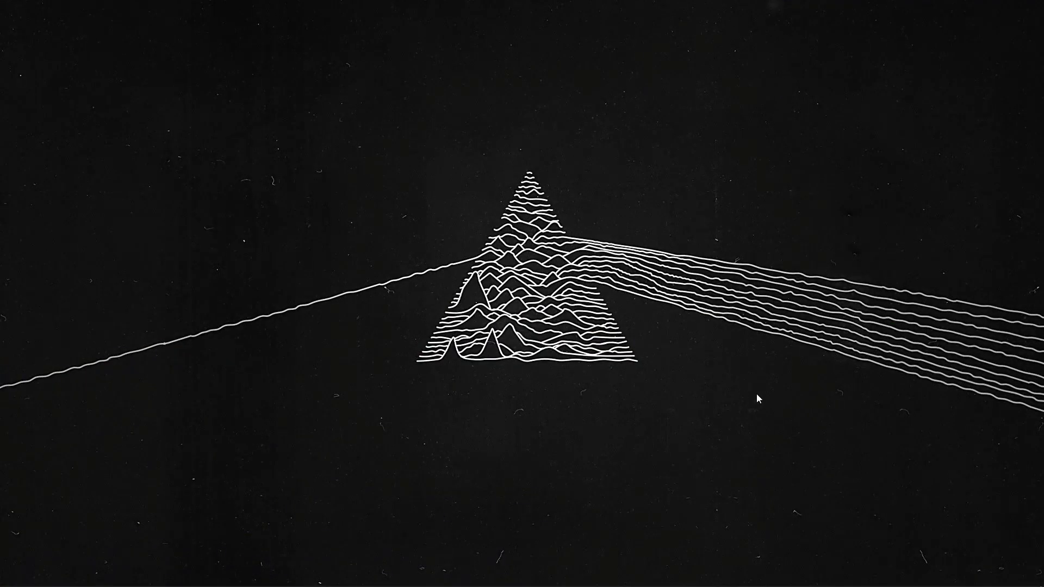
Switch to Photoshop and create a new document 3000 pixels wide and 4000 pixels high.
{"action": "left_click", "coordinate": [337, 577]}
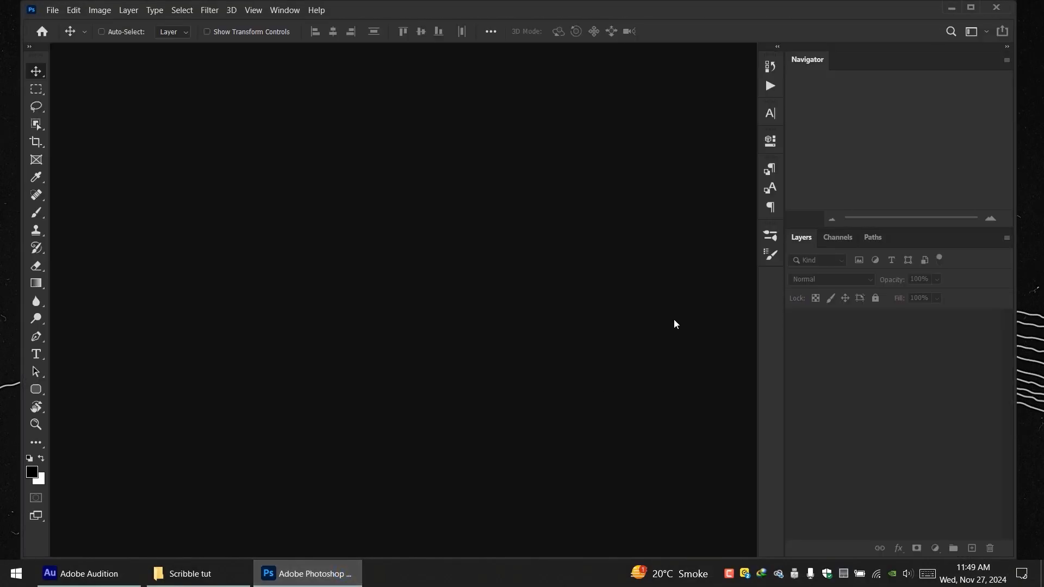
{"action": "left_click", "coordinate": [53, 10]}
{"action": "left_click", "coordinate": [63, 21]}
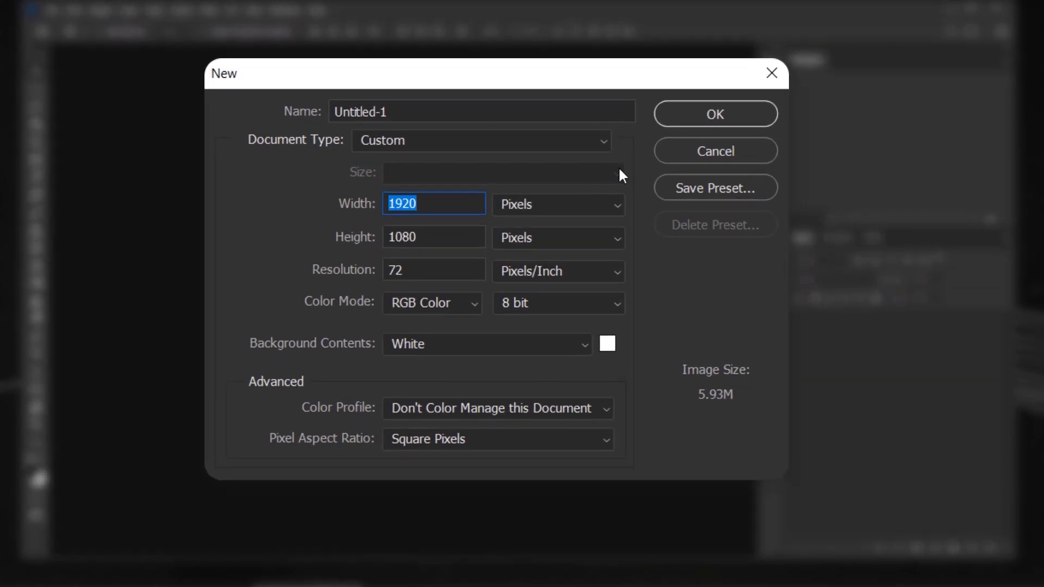
{"action": "type", "text": "3000"}
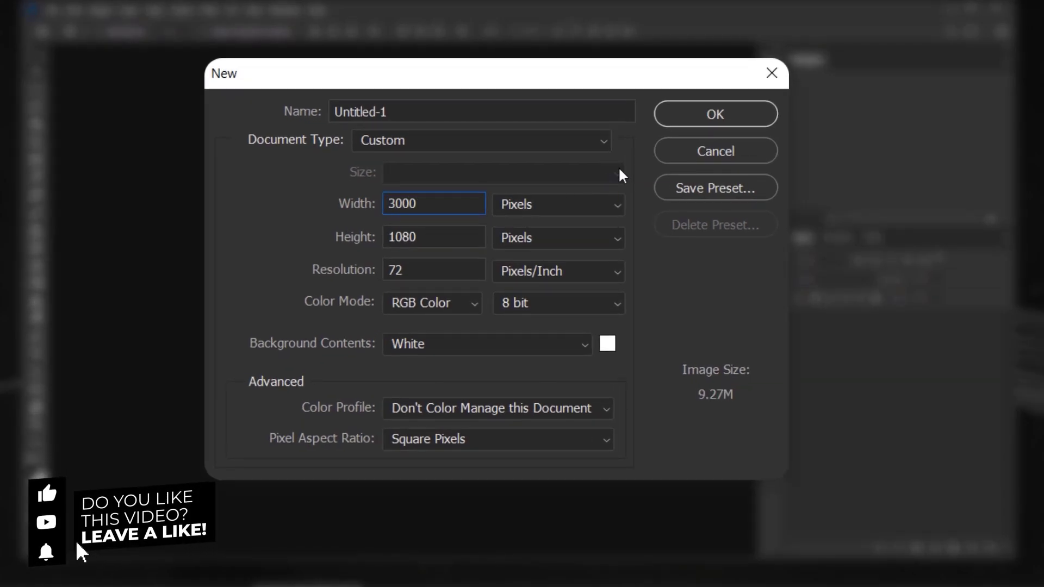
{"action": "double_click", "coordinate": [432, 234]}
{"action": "type", "text": "4000"}
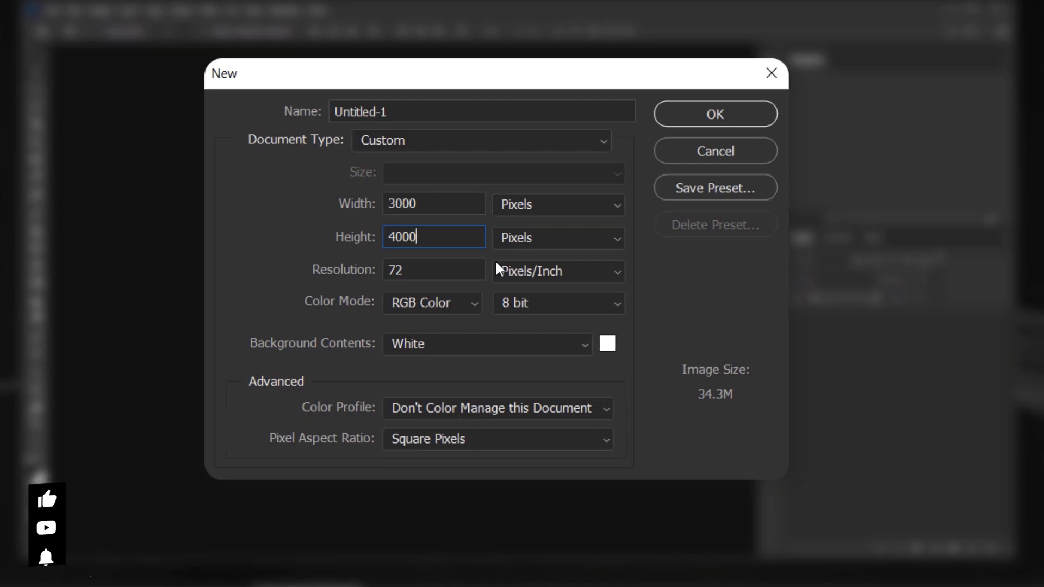
{"action": "left_click", "coordinate": [674, 130]}
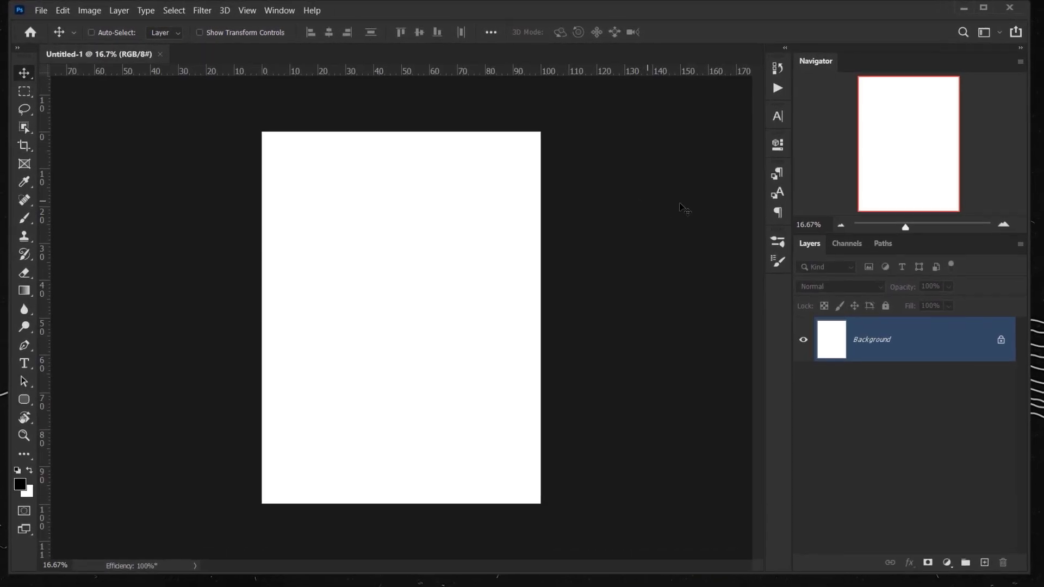
Look through the Scribble Brushes LetsPS set by selecting the brushes Scribble-1 to Scribble-5 one after another.
{"action": "key", "text": "ctrl+0"}
{"action": "scroll", "coordinate": [446, 232], "scroll_direction": "down", "scroll_amount": 3}
{"action": "scroll", "coordinate": [402, 262], "scroll_direction": "up", "scroll_amount": 5}
{"action": "scroll", "coordinate": [402, 261], "scroll_direction": "down", "scroll_amount": 2}
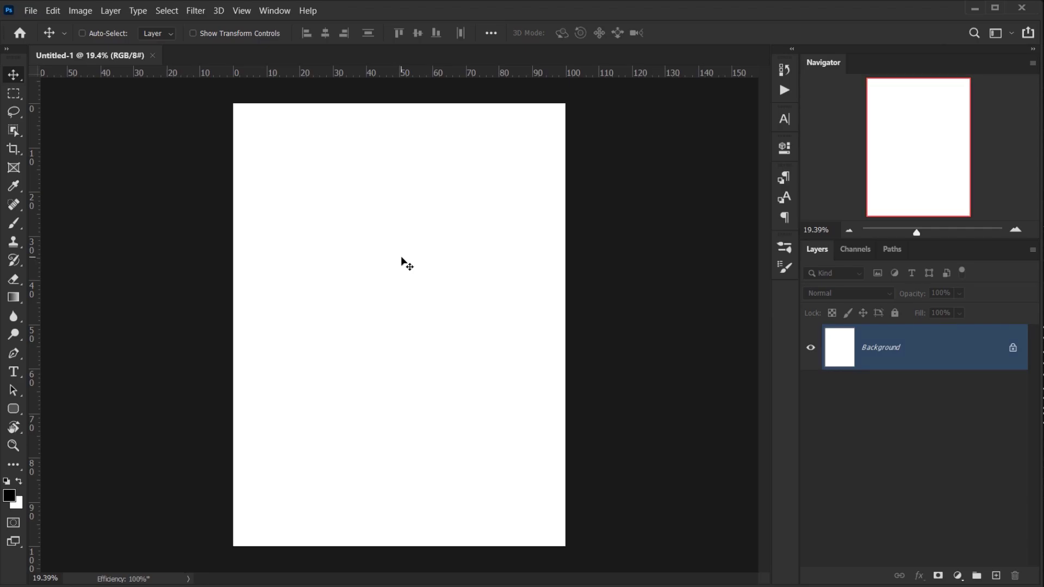
{"action": "key", "text": "F5"}
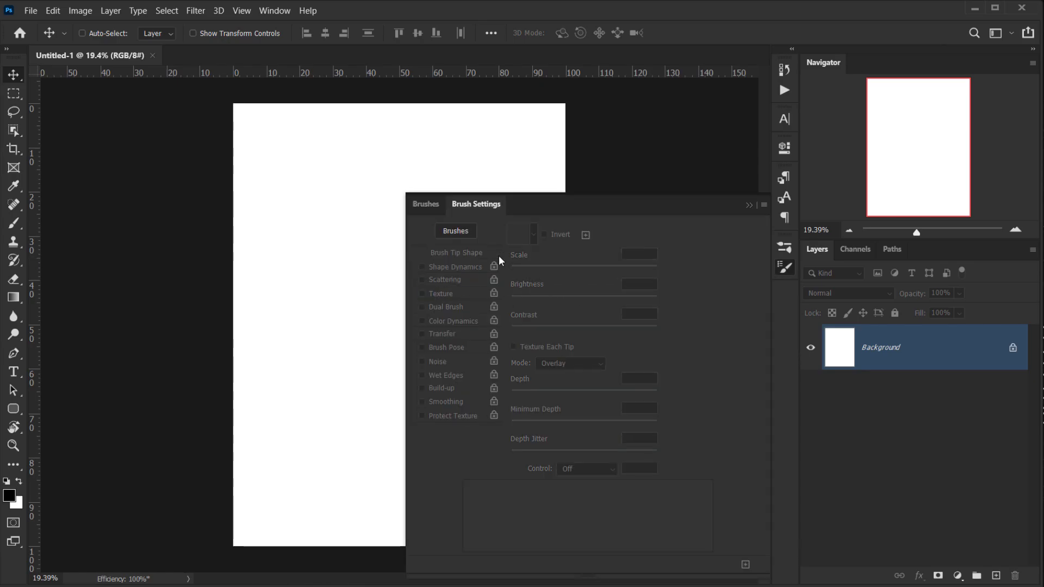
{"action": "left_click", "coordinate": [435, 207]}
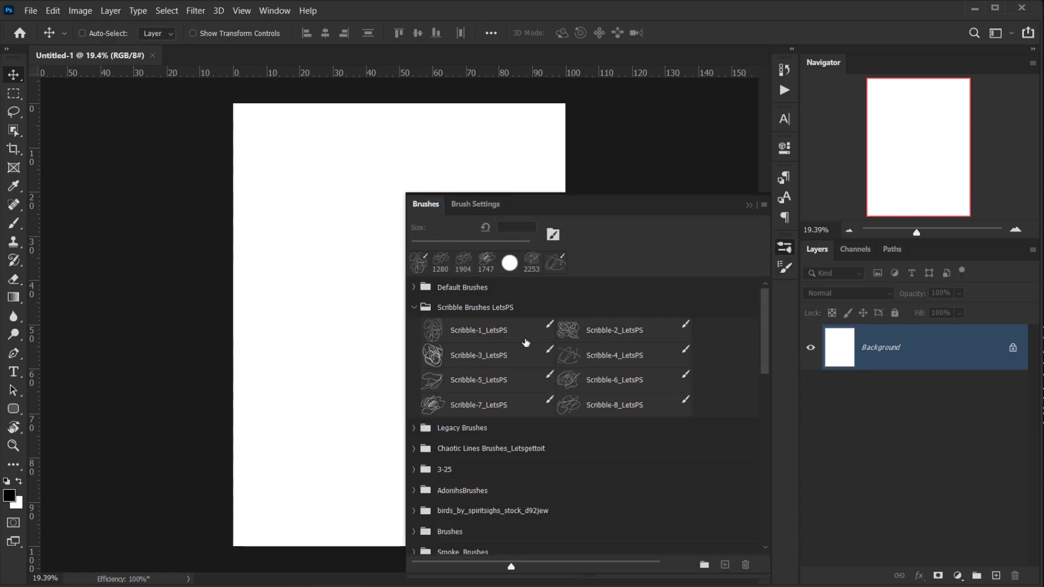
{"action": "left_click", "coordinate": [457, 330]}
{"action": "left_click", "coordinate": [603, 332]}
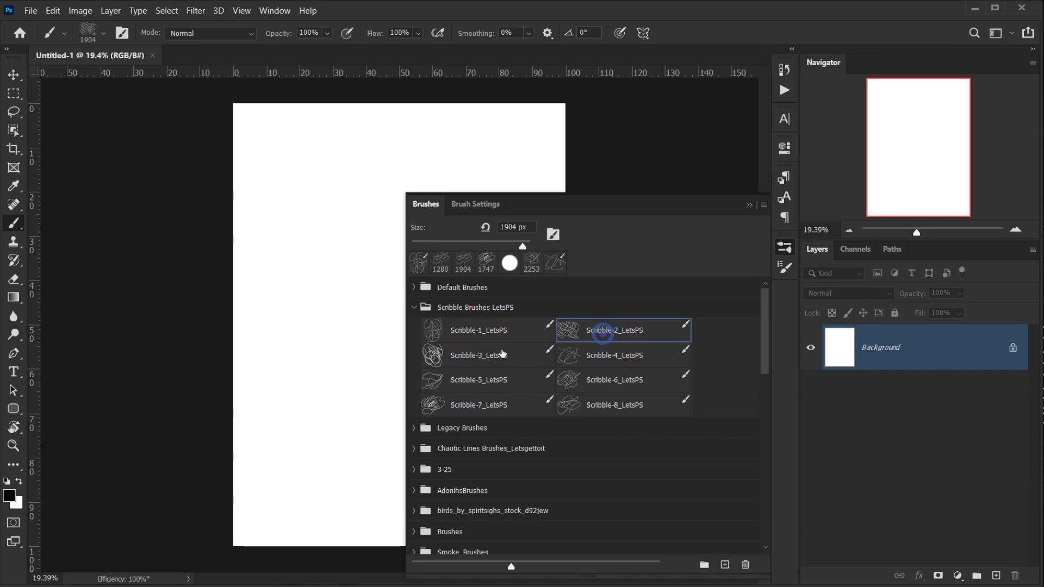
{"action": "left_click", "coordinate": [460, 358]}
{"action": "left_click", "coordinate": [613, 354]}
{"action": "left_click", "coordinate": [488, 379]}
View the photo IMG20241127105039.jpg of hand-drawn scribbles in the Scribble tut folder, and return to the document.
{"action": "left_click", "coordinate": [203, 583]}
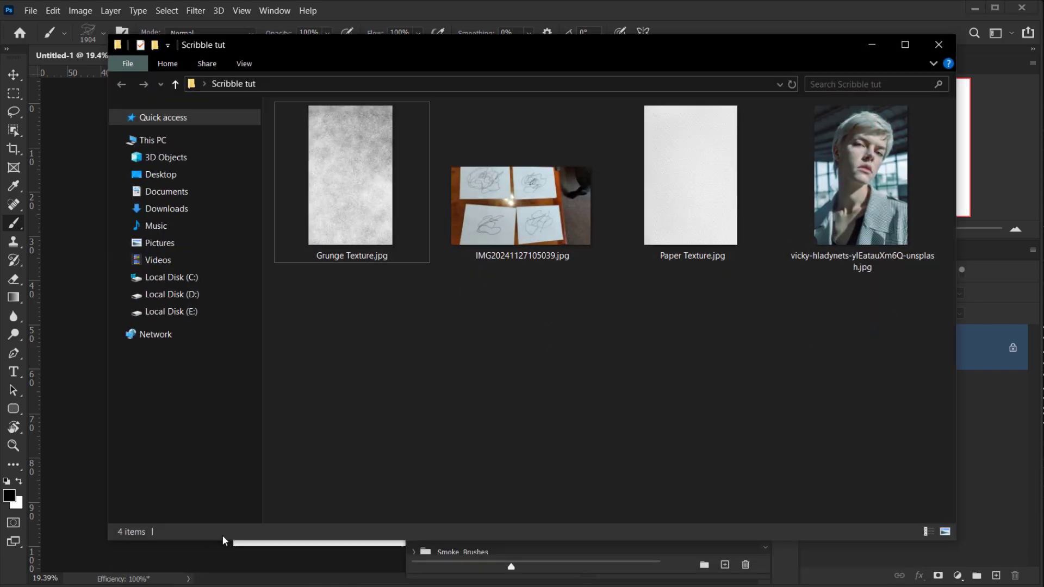
{"action": "double_click", "coordinate": [484, 236]}
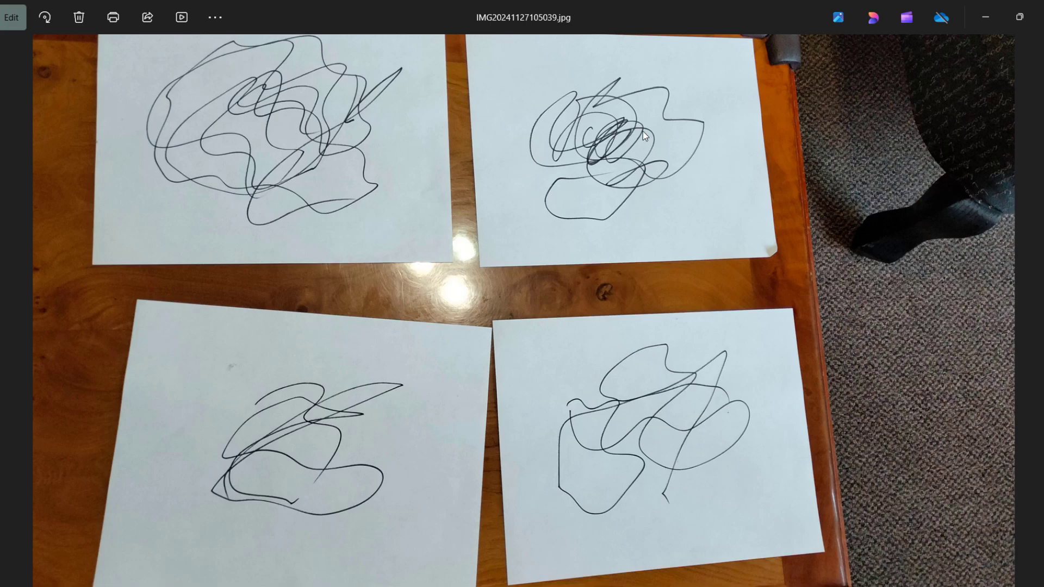
{"action": "scroll", "coordinate": [643, 132], "scroll_direction": "up", "scroll_amount": 3}
{"action": "scroll", "coordinate": [643, 131], "scroll_direction": "down", "scroll_amount": 3}
{"action": "left_click", "coordinate": [1040, 17]}
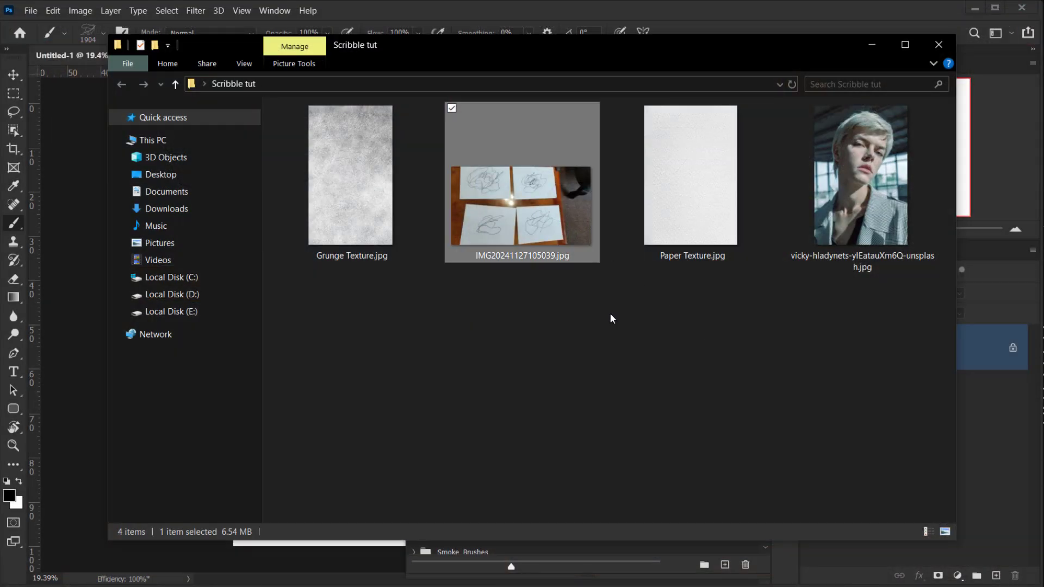
{"action": "left_click", "coordinate": [871, 45]}
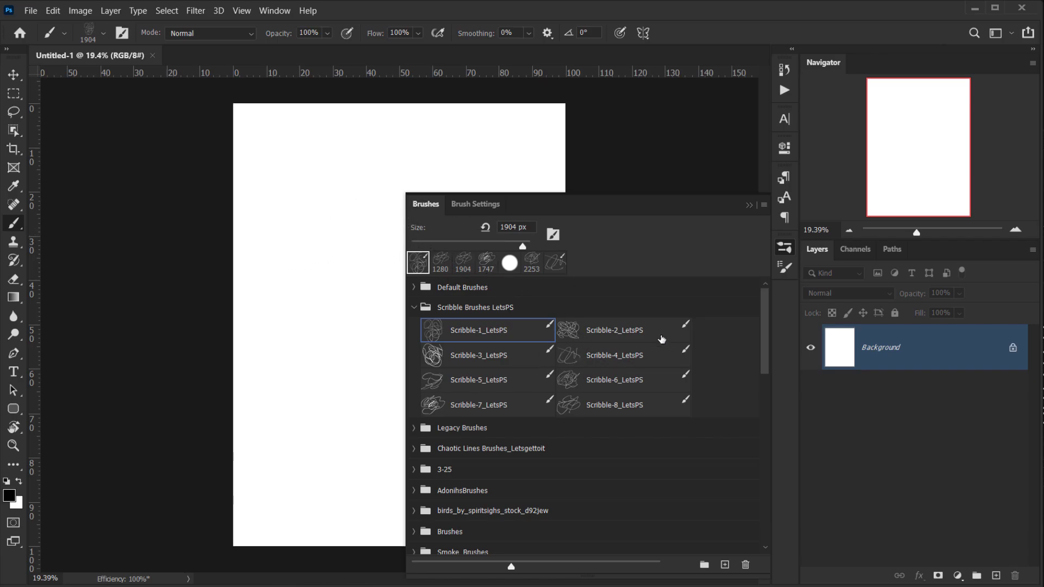
Examine the Brush Tip Shape settings of the scribble brush and close the brush panels.
{"action": "left_click", "coordinate": [785, 266]}
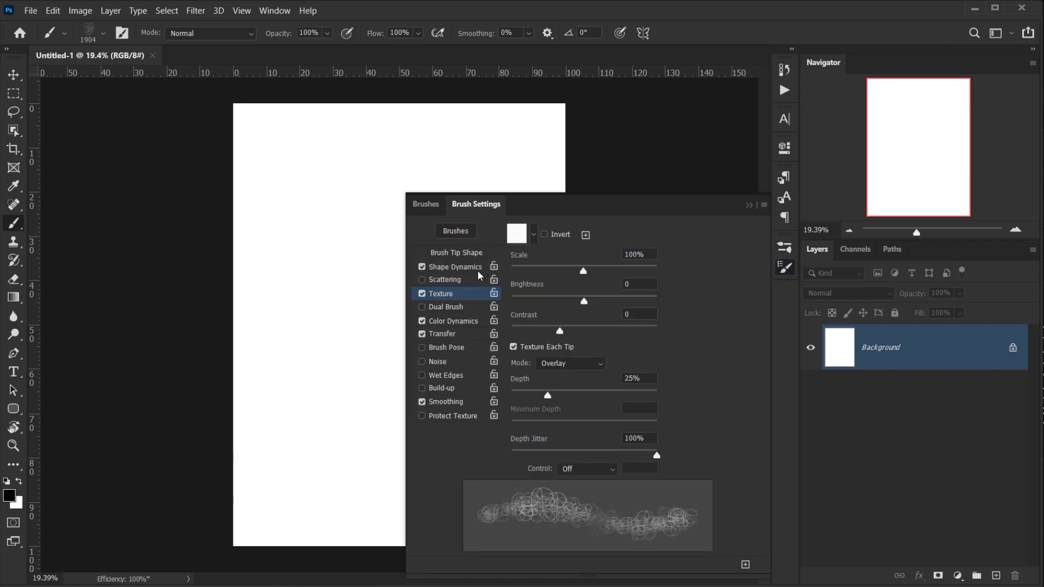
{"action": "left_click", "coordinate": [471, 253]}
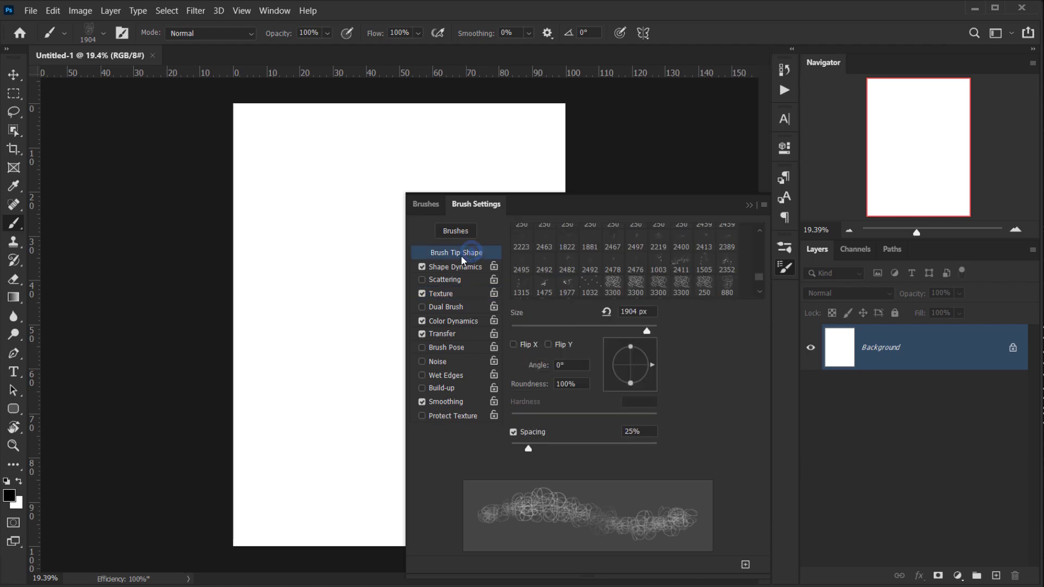
{"action": "left_click", "coordinate": [748, 205]}
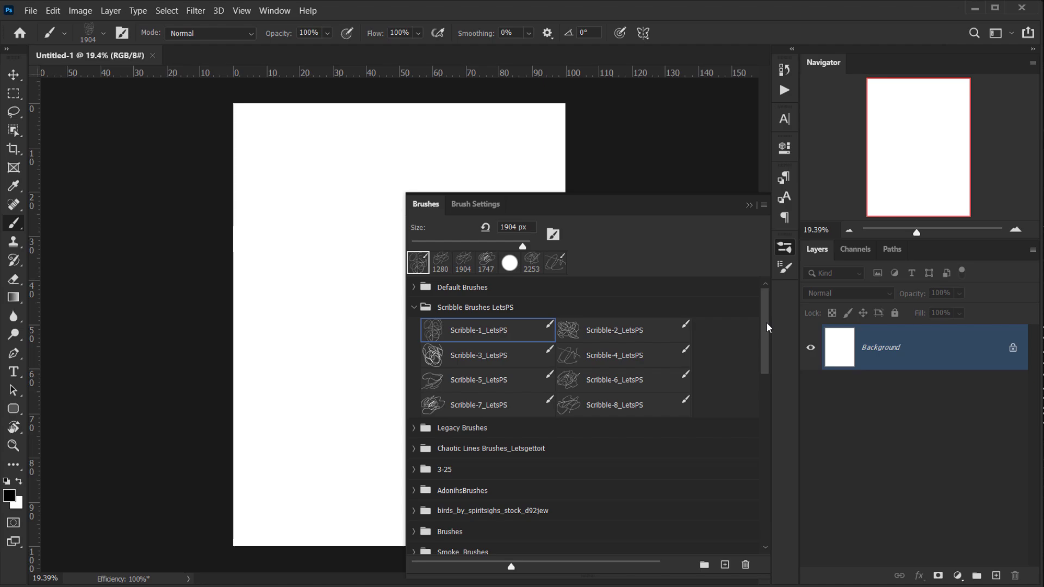
{"action": "left_click", "coordinate": [749, 205]}
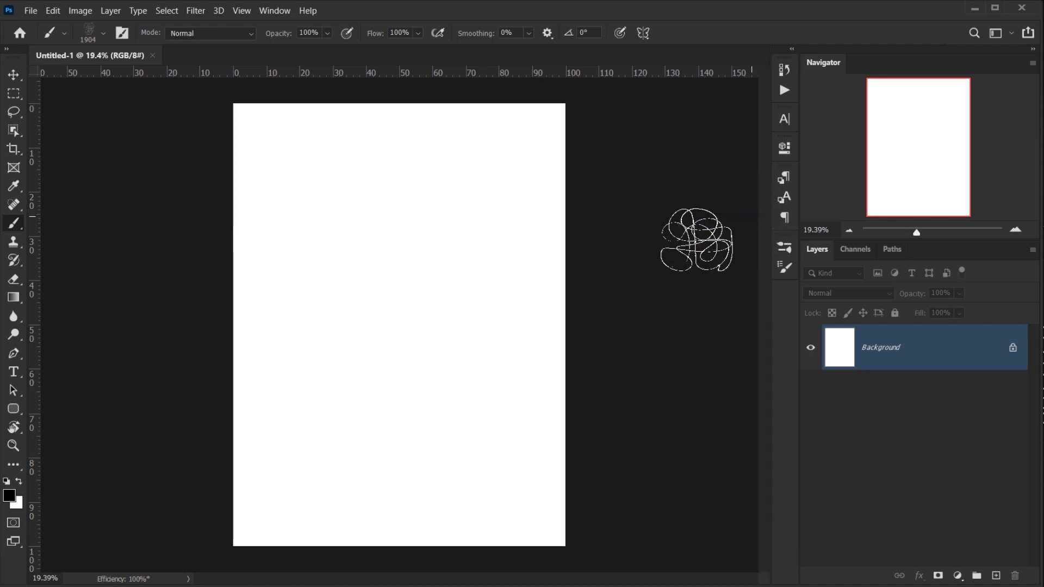
{"action": "key", "text": "v"}
Add a Solid Color fill layer in dark gray with hue 0, saturation 0 and brightness 15%.
{"action": "scroll", "coordinate": [479, 315], "scroll_direction": "up", "scroll_amount": 3}
{"action": "scroll", "coordinate": [498, 383], "scroll_direction": "down", "scroll_amount": 2}
{"action": "scroll", "coordinate": [337, 394], "scroll_direction": "down", "scroll_amount": 1}
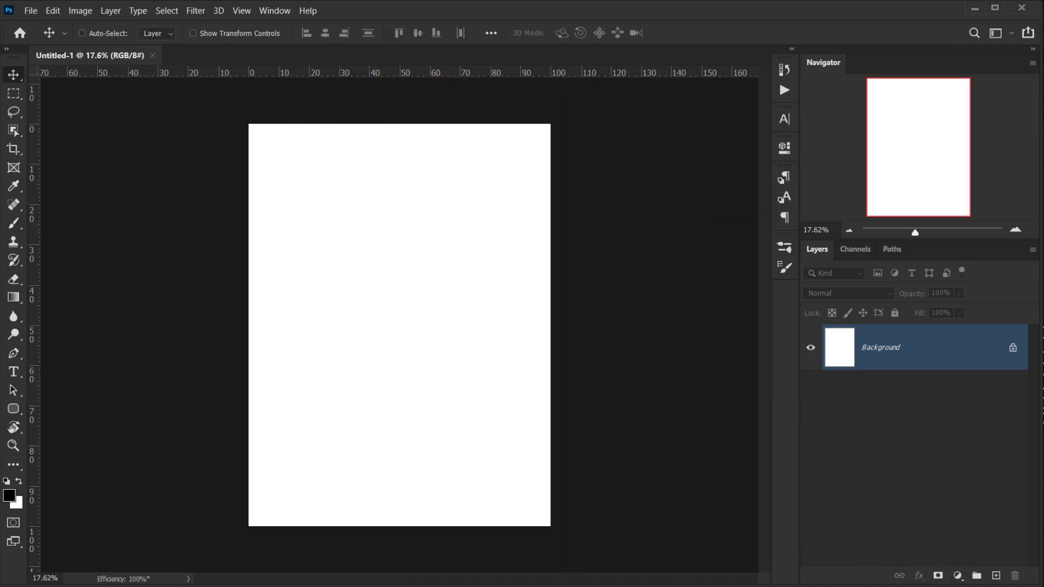
{"action": "left_click", "coordinate": [958, 576]}
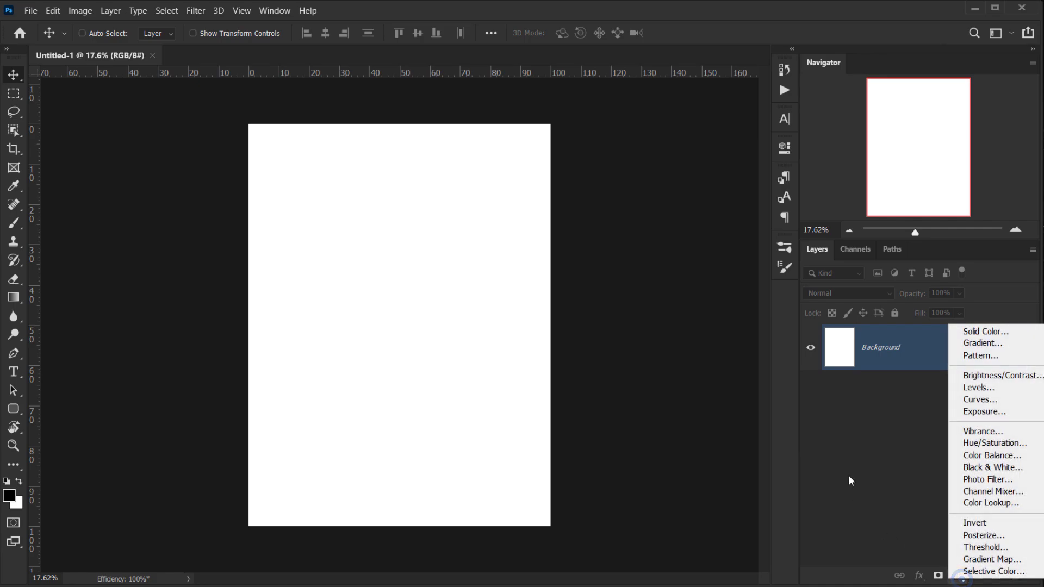
{"action": "left_click", "coordinate": [967, 331]}
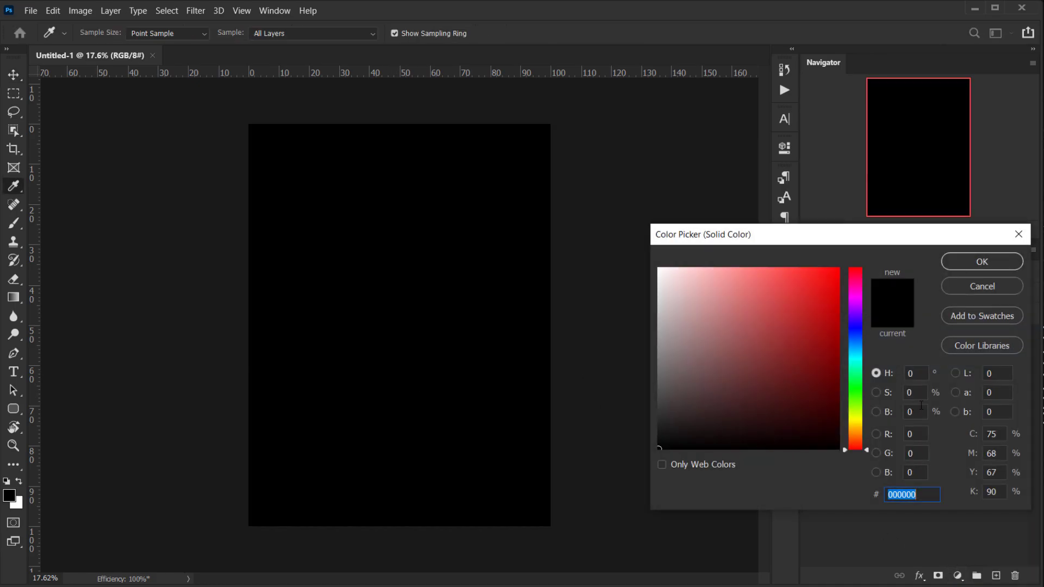
{"action": "left_click", "coordinate": [914, 412]}
{"action": "type", "text": "15"}
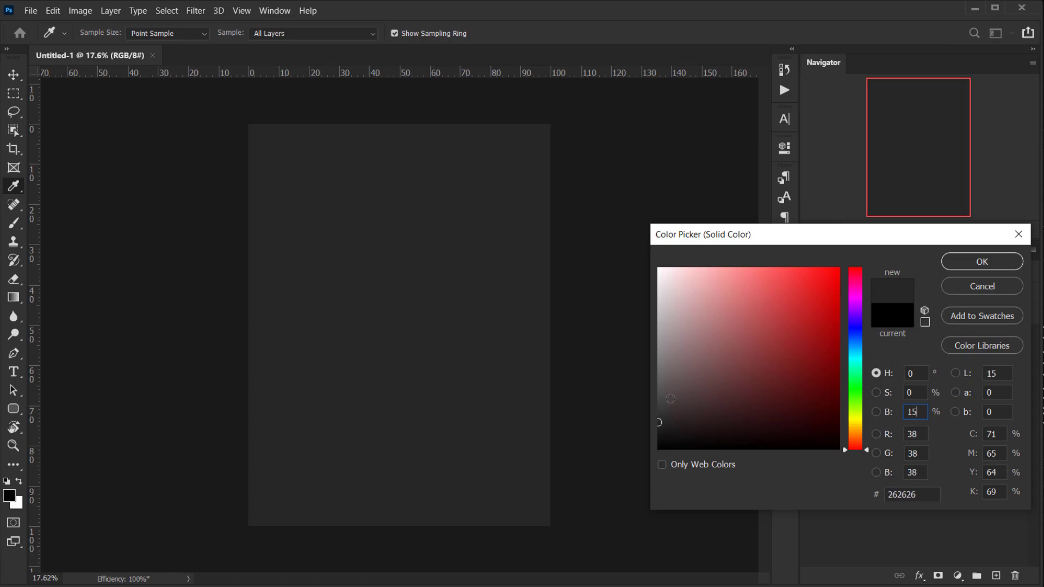
{"action": "double_click", "coordinate": [924, 412]}
{"action": "left_click", "coordinate": [977, 262]}
{"action": "key", "text": "v"}
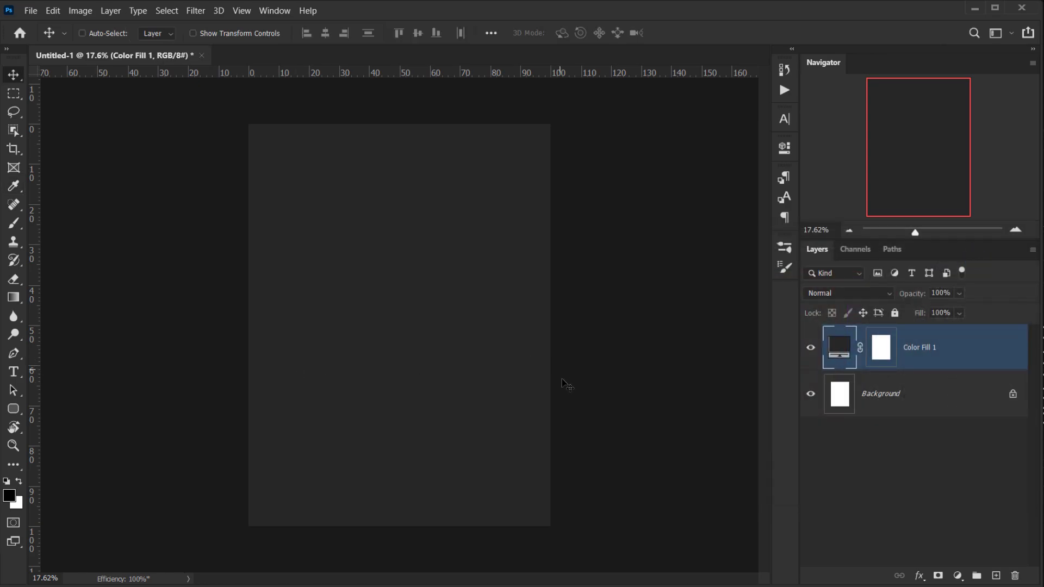
Delete the white Background layer and the layer mask of the solid color fill.
{"action": "scroll", "coordinate": [442, 444], "scroll_direction": "up", "scroll_amount": 1}
{"action": "left_click_drag", "start_coordinate": [914, 399], "coordinate": [1014, 575]}
{"action": "left_click_drag", "start_coordinate": [889, 351], "coordinate": [1014, 575]}
{"action": "left_click", "coordinate": [479, 234]}
Rename the solid color fill layer to BG.
{"action": "double_click", "coordinate": [871, 347]}
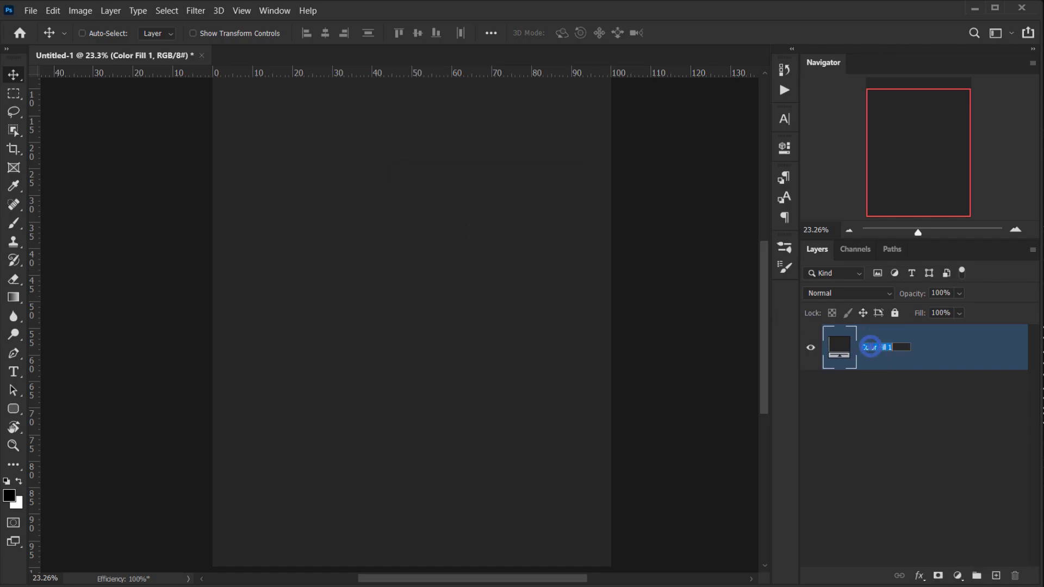
{"action": "type", "text": "BG"}
{"action": "key", "text": "Return"}
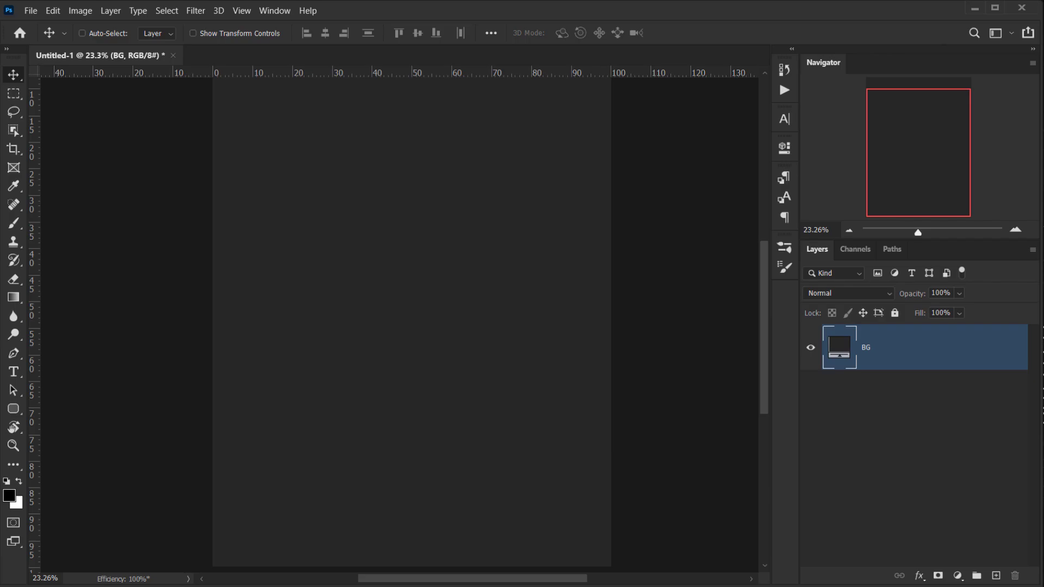
Create a new empty layer above BG and name it Image.
{"action": "left_click", "coordinate": [996, 576]}
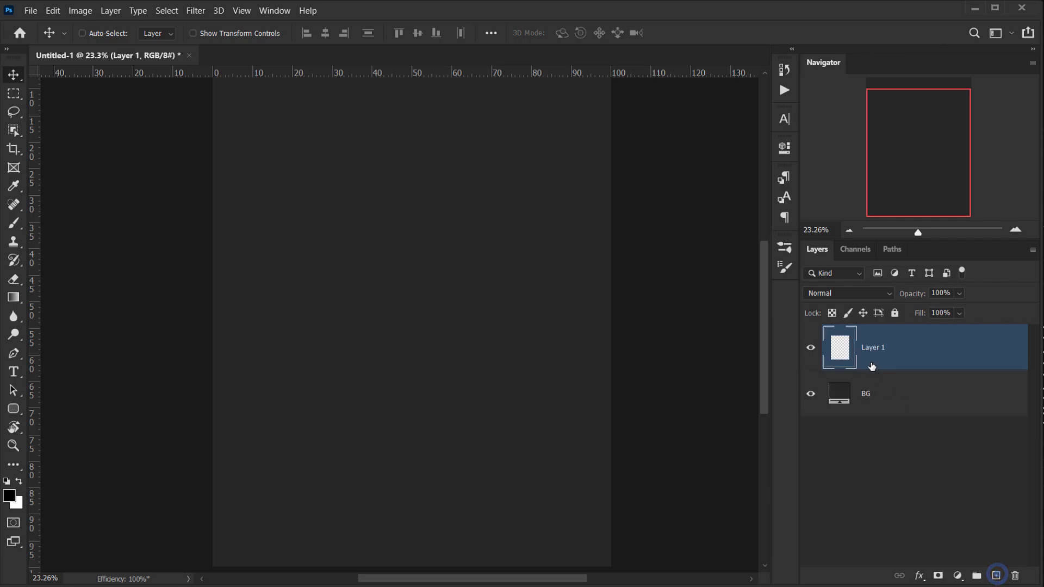
{"action": "double_click", "coordinate": [871, 347]}
{"action": "type", "text": "Image"}
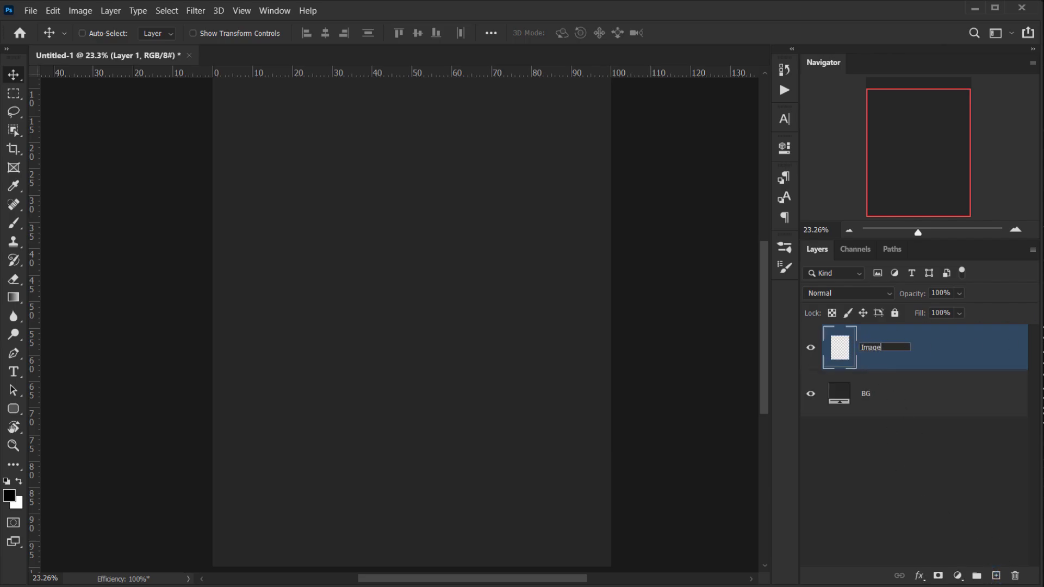
{"action": "key", "text": "Return"}
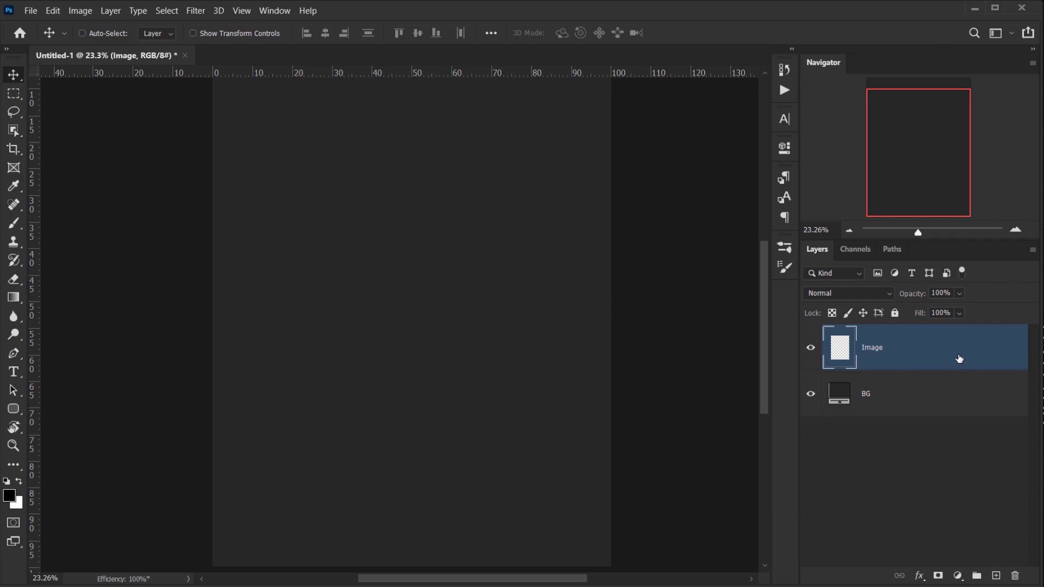
Convert the Image layer to a smart object and open its contents for editing.
{"action": "right_click", "coordinate": [924, 348]}
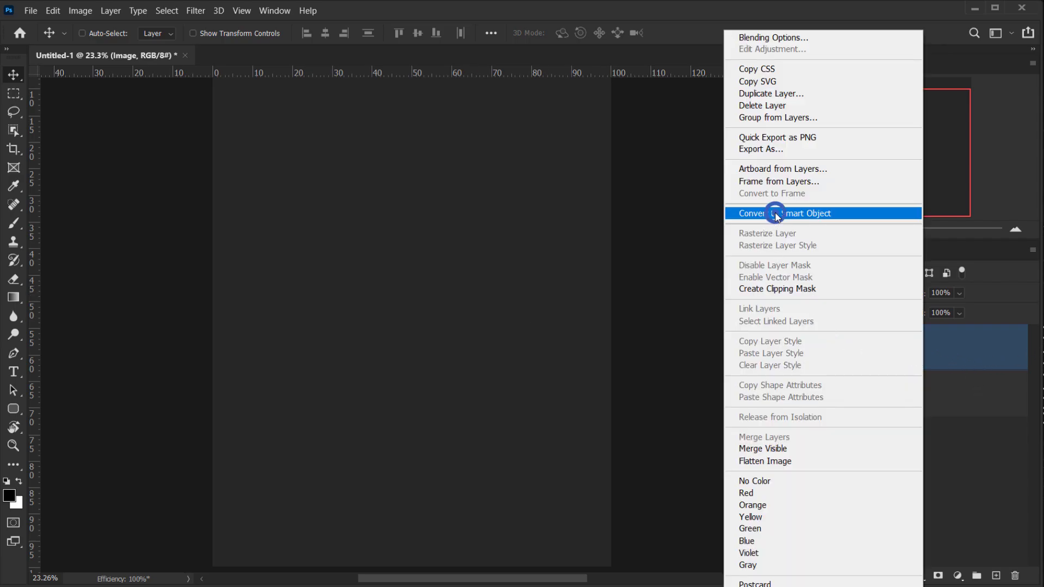
{"action": "left_click", "coordinate": [788, 212]}
{"action": "right_click", "coordinate": [892, 345]}
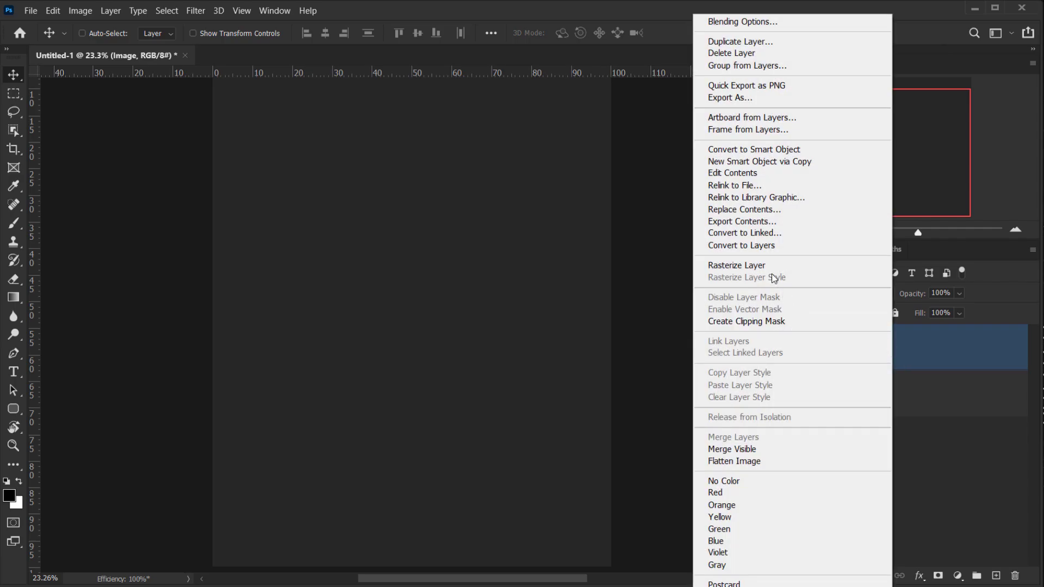
{"action": "left_click", "coordinate": [743, 173]}
Place the portrait photo from the Scribble tut folder into the smart object and enlarge it to about 97%.
{"action": "key", "text": "alt+Tab"}
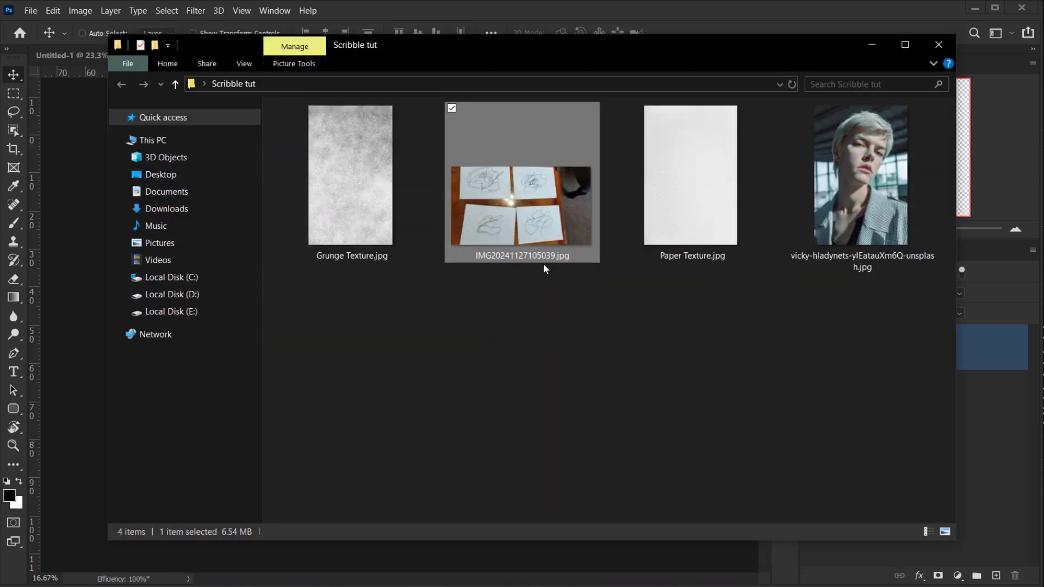
{"action": "mouse_move", "coordinate": [886, 176]}
{"action": "left_mouse_down"}
{"action": "mouse_move", "coordinate": [41, 373]}
{"action": "mouse_move", "coordinate": [377, 328]}
{"action": "left_mouse_up"}
{"action": "left_click_drag", "start_coordinate": [525, 324], "coordinate": [595, 324]}
{"action": "left_click_drag", "start_coordinate": [490, 290], "coordinate": [463, 331]}
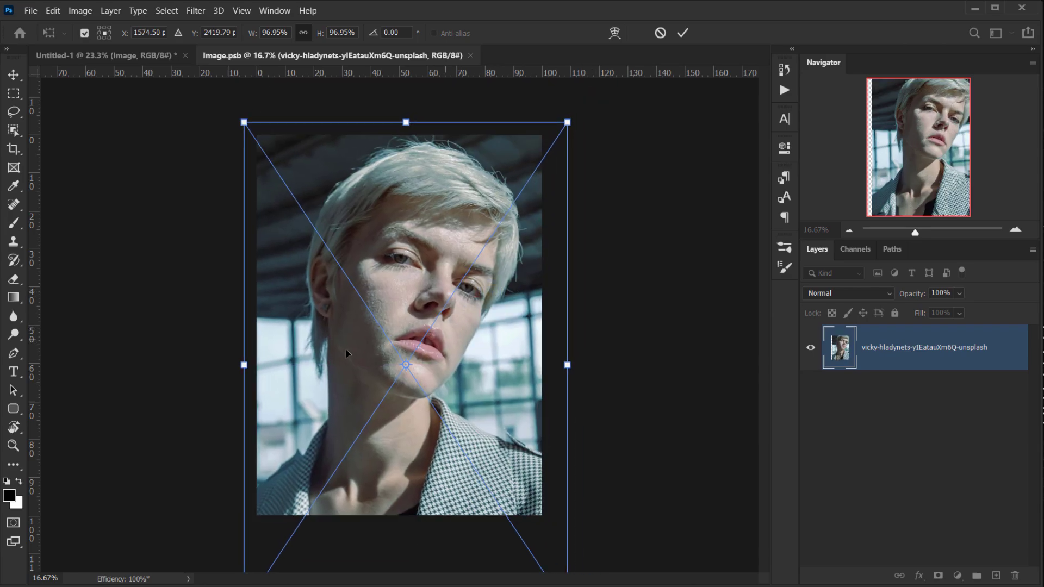
Scale the placed portrait to about 116%, position the head and shoulders to fill the canvas, and apply the transform.
{"action": "left_click_drag", "start_coordinate": [246, 366], "coordinate": [195, 365]}
{"action": "left_click_drag", "start_coordinate": [457, 307], "coordinate": [475, 344]}
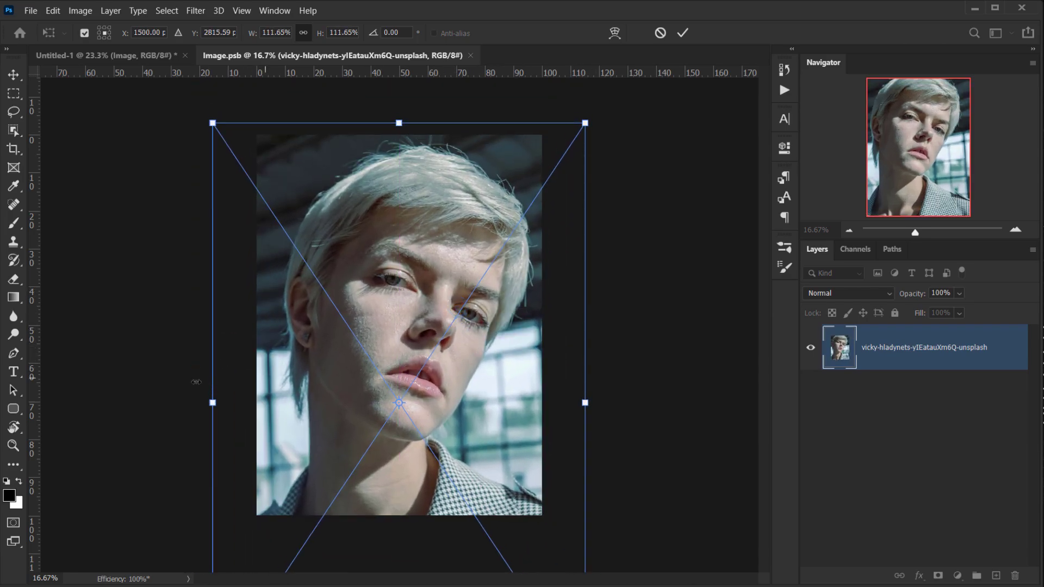
{"action": "left_click_drag", "start_coordinate": [214, 403], "coordinate": [160, 403]}
{"action": "left_click_drag", "start_coordinate": [470, 358], "coordinate": [500, 377]}
{"action": "left_click_drag", "start_coordinate": [621, 427], "coordinate": [576, 425]}
{"action": "left_click_drag", "start_coordinate": [450, 381], "coordinate": [471, 386]}
{"action": "left_click_drag", "start_coordinate": [416, 283], "coordinate": [408, 333]}
{"action": "left_click", "coordinate": [684, 33]}
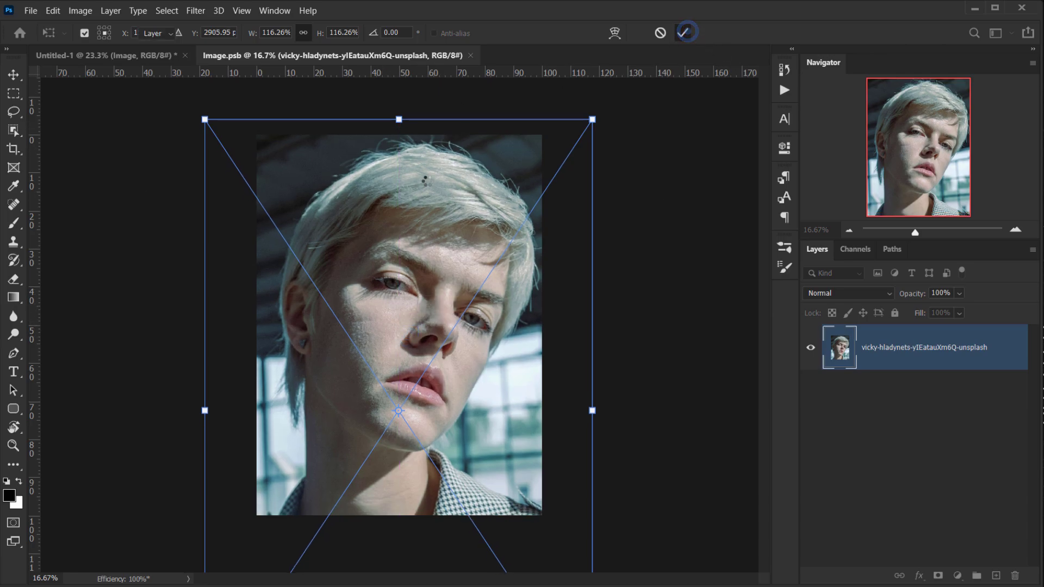
Save and close the Image smart object's contents to return to the main document.
{"action": "left_click", "coordinate": [476, 56]}
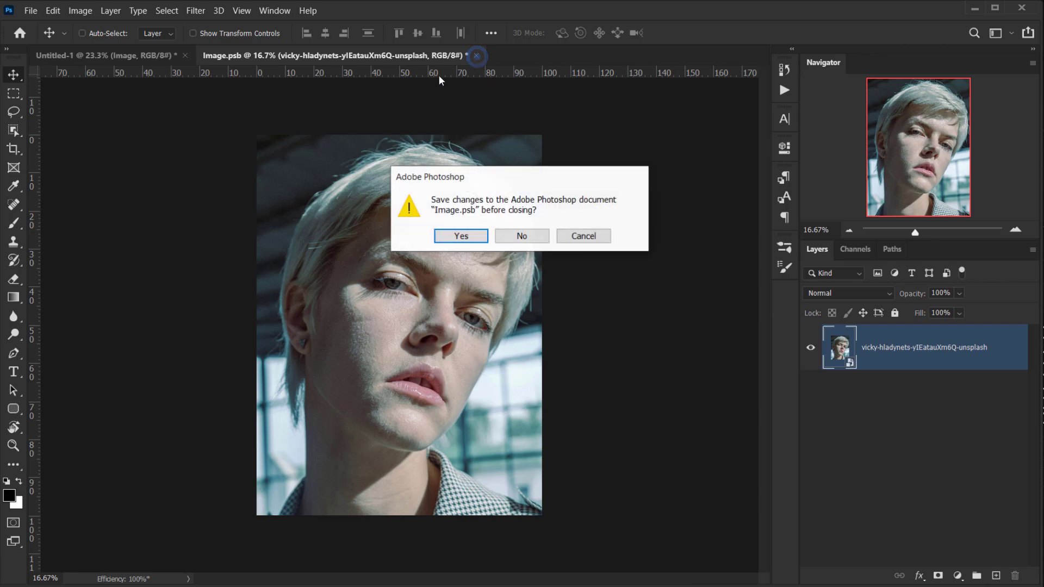
{"action": "left_click", "coordinate": [452, 238]}
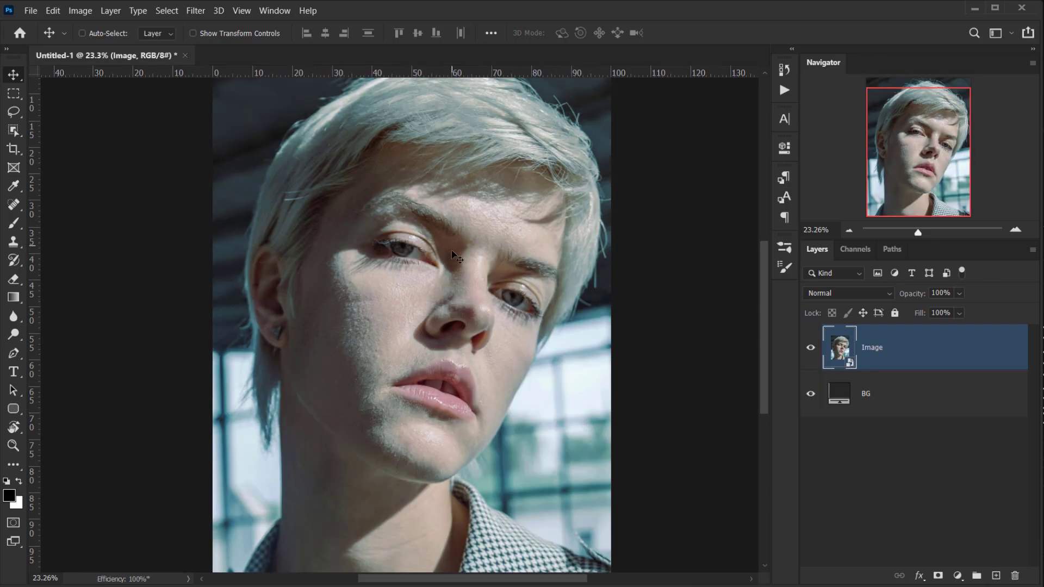
Start a Shadows/Highlights adjustment on the Image layer and set the shadows amount to 20%.
{"action": "scroll", "coordinate": [373, 397], "scroll_direction": "down", "scroll_amount": 3}
{"action": "scroll", "coordinate": [409, 392], "scroll_direction": "up", "scroll_amount": 3}
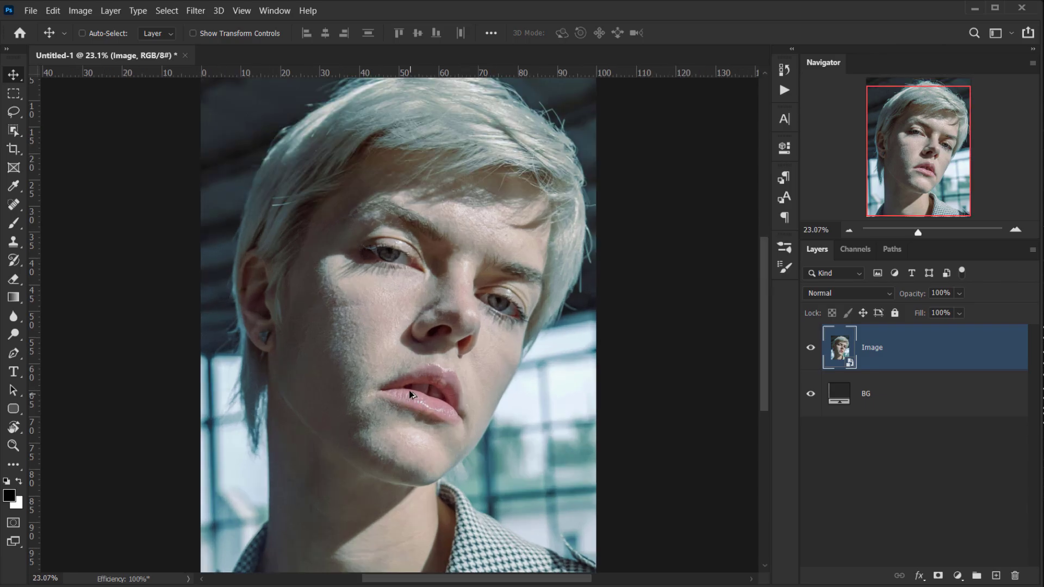
{"action": "scroll", "coordinate": [409, 392], "scroll_direction": "up", "scroll_amount": 1}
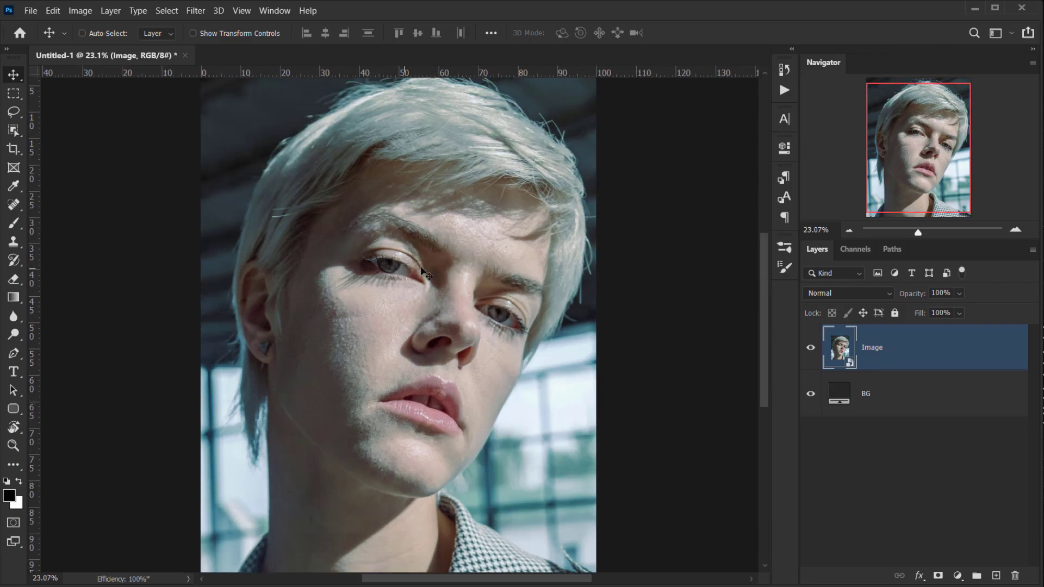
{"action": "left_click", "coordinate": [81, 13]}
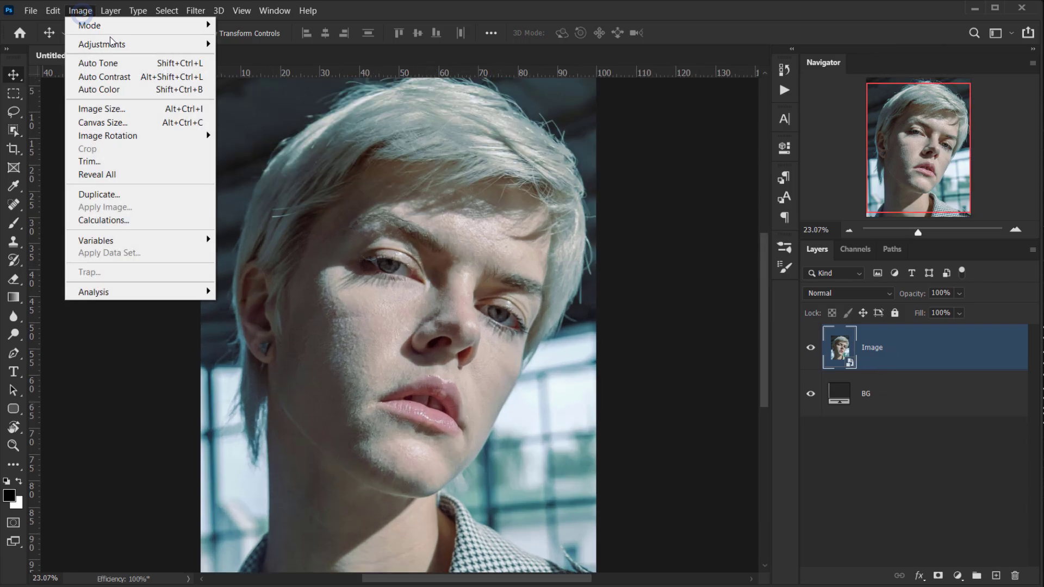
{"action": "mouse_move", "coordinate": [111, 44]}
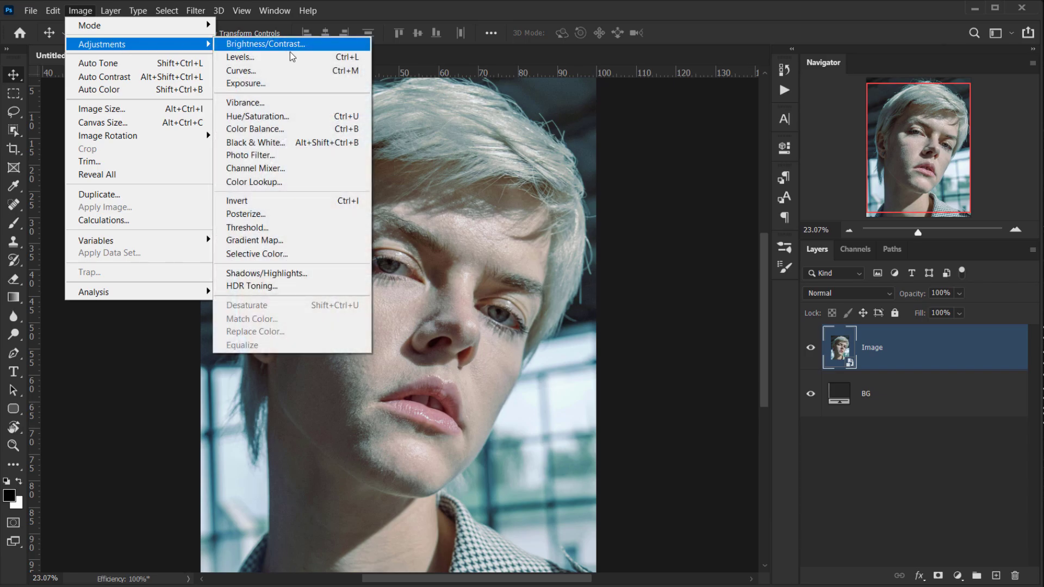
{"action": "left_click", "coordinate": [283, 274]}
{"action": "left_click_drag", "start_coordinate": [530, 146], "coordinate": [689, 157]}
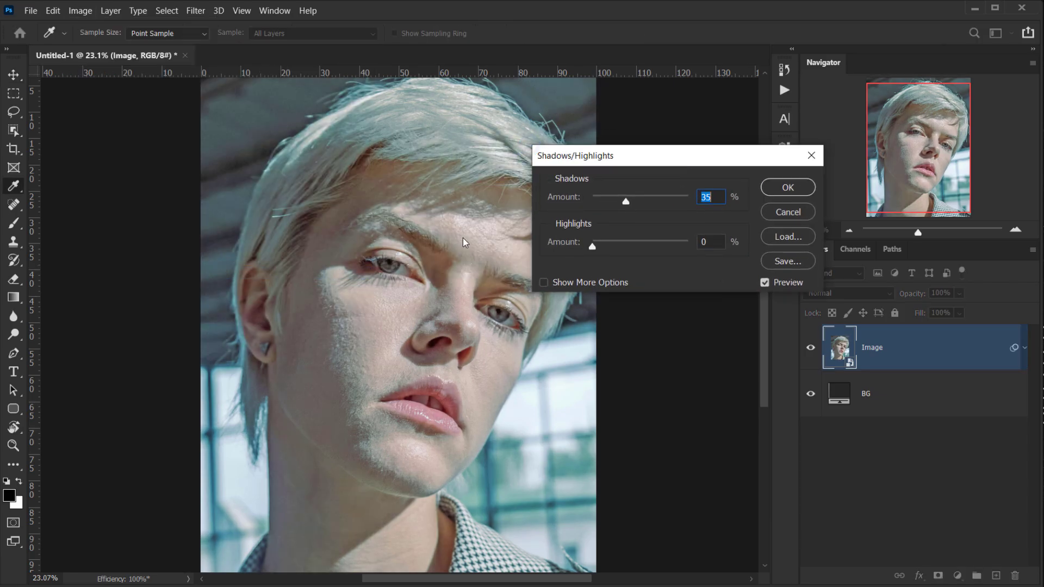
{"action": "left_click_drag", "start_coordinate": [625, 201], "coordinate": [611, 201]}
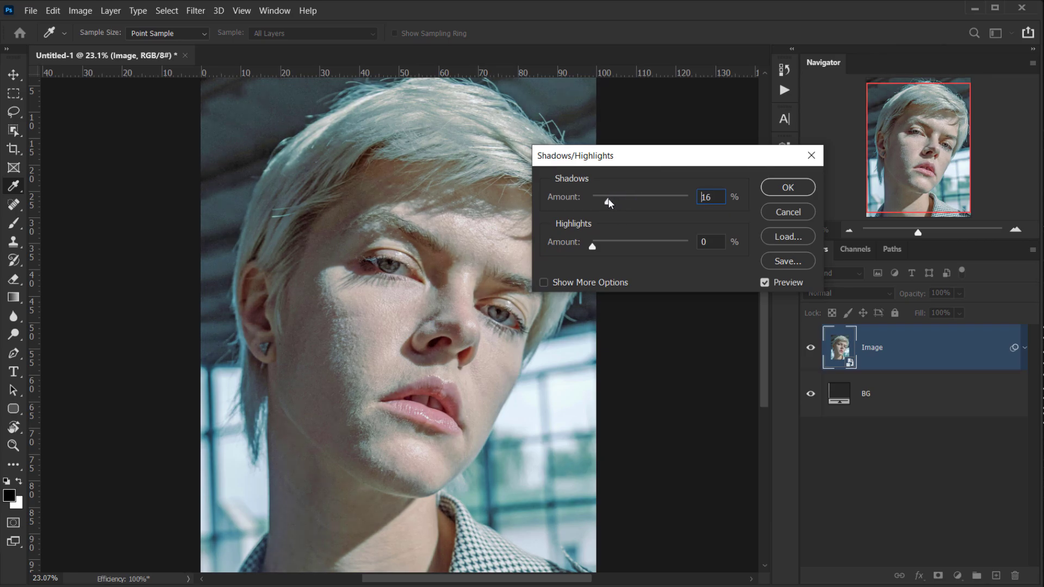
Set the highlights amount to 7%, fine-tune the shadows amount and apply the Shadows/Highlights adjustment.
{"action": "mouse_move", "coordinate": [593, 246]}
{"action": "left_mouse_down"}
{"action": "mouse_move", "coordinate": [620, 248]}
{"action": "mouse_move", "coordinate": [568, 247]}
{"action": "mouse_move", "coordinate": [605, 243]}
{"action": "mouse_move", "coordinate": [580, 246]}
{"action": "mouse_move", "coordinate": [600, 248]}
{"action": "left_mouse_up"}
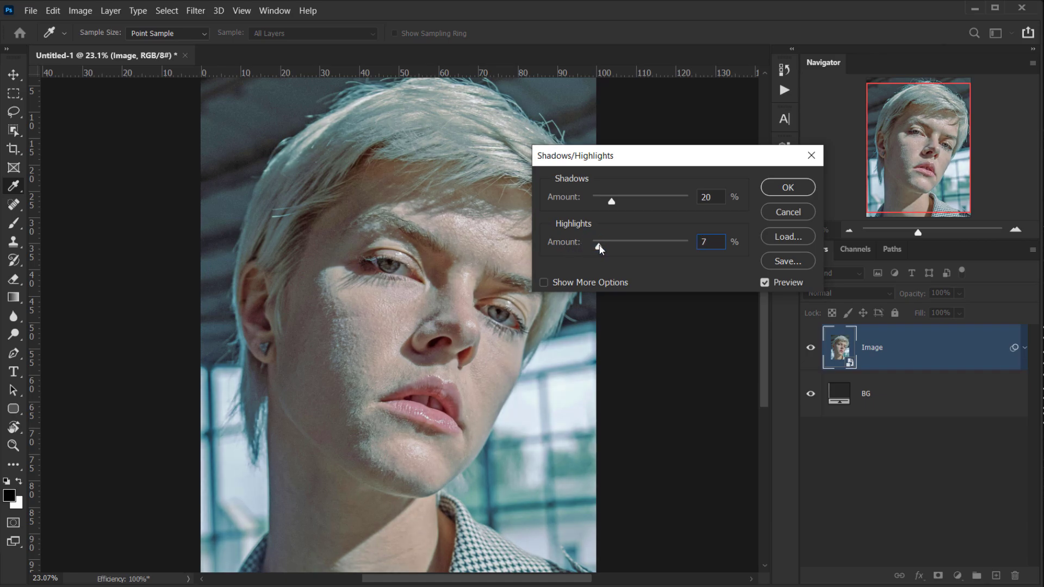
{"action": "left_click", "coordinate": [610, 202]}
{"action": "left_click", "coordinate": [609, 203]}
{"action": "left_click", "coordinate": [605, 204]}
{"action": "left_click", "coordinate": [788, 187]}
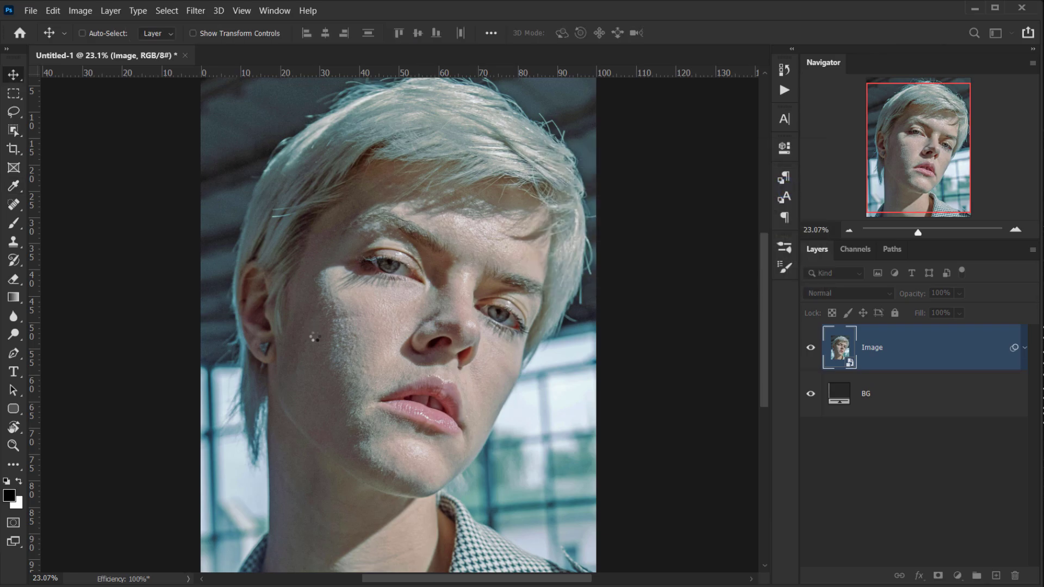
Open the Filter Gallery for the Image layer with the Crosshatch brush-stroke filter.
{"action": "scroll", "coordinate": [364, 384], "scroll_direction": "down", "scroll_amount": 1}
{"action": "scroll", "coordinate": [363, 388], "scroll_direction": "up", "scroll_amount": 1}
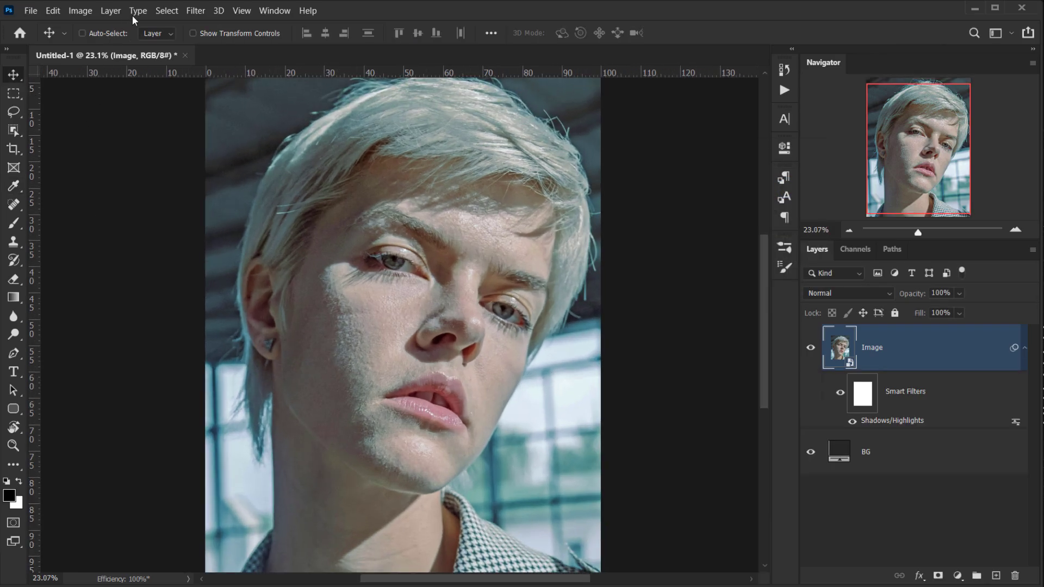
{"action": "left_click", "coordinate": [196, 11]}
{"action": "left_click", "coordinate": [210, 60]}
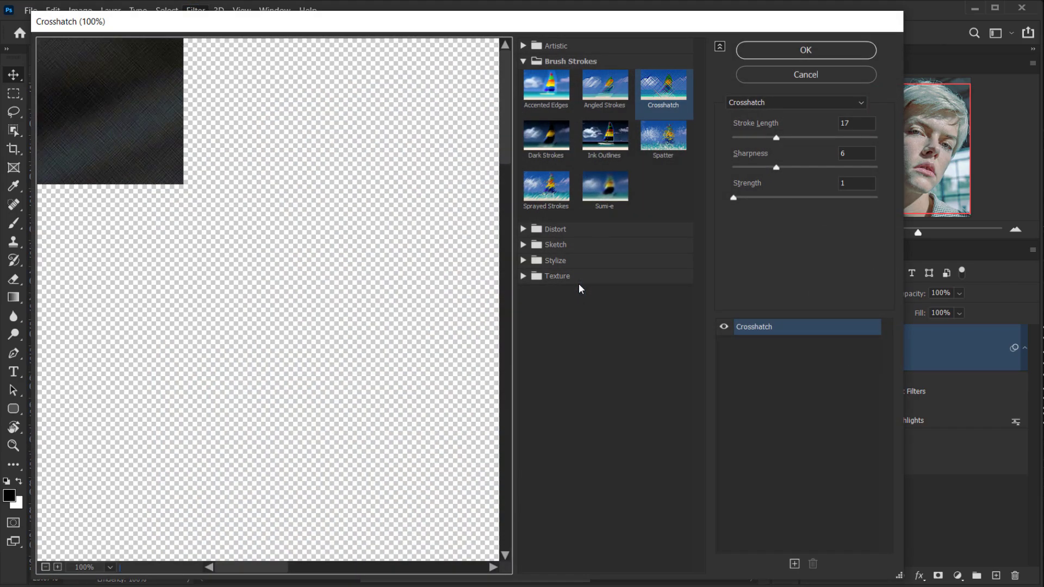
Examine the Crosshatch texture on the hair, eyes and nose at 50% and 100% preview.
{"action": "left_click_drag", "start_coordinate": [361, 324], "coordinate": [212, 231]}
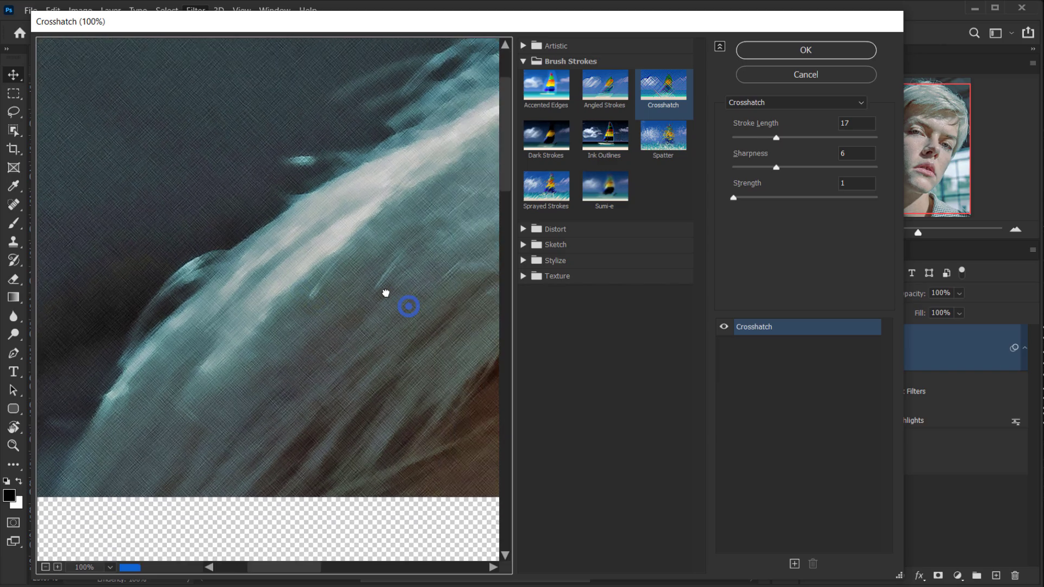
{"action": "left_click_drag", "start_coordinate": [398, 299], "coordinate": [356, 237]}
{"action": "left_click_drag", "start_coordinate": [338, 270], "coordinate": [228, 246]}
{"action": "left_click_drag", "start_coordinate": [324, 288], "coordinate": [184, 332]}
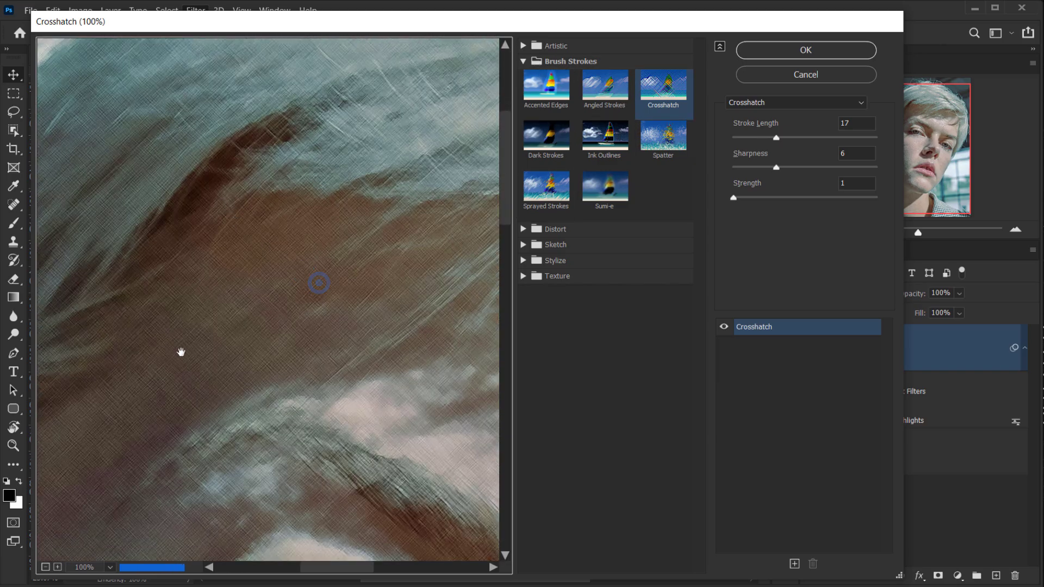
{"action": "left_click", "coordinate": [46, 566]}
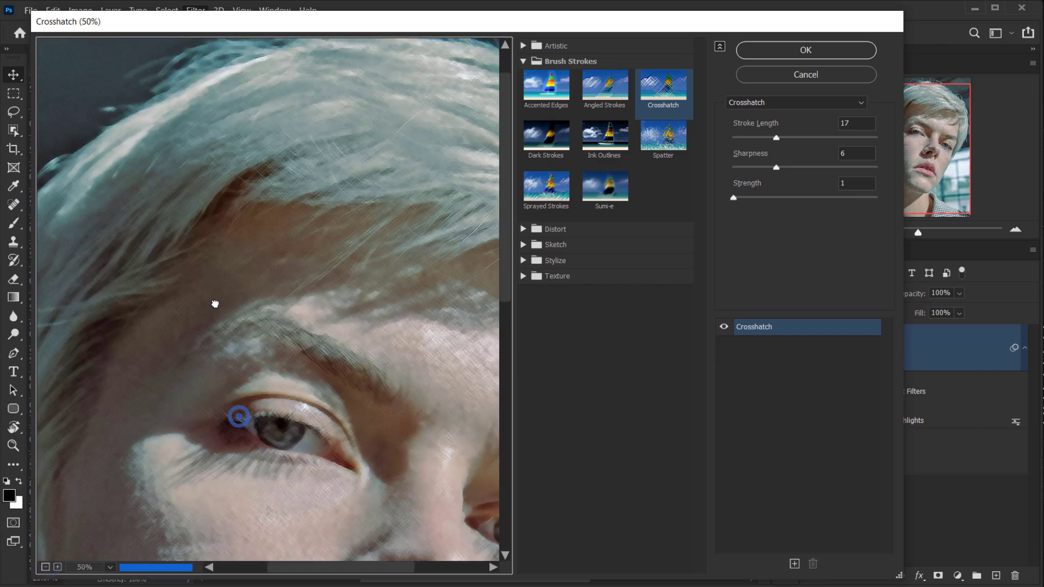
{"action": "left_click_drag", "start_coordinate": [238, 417], "coordinate": [300, 274]}
{"action": "left_click_drag", "start_coordinate": [368, 338], "coordinate": [255, 294]}
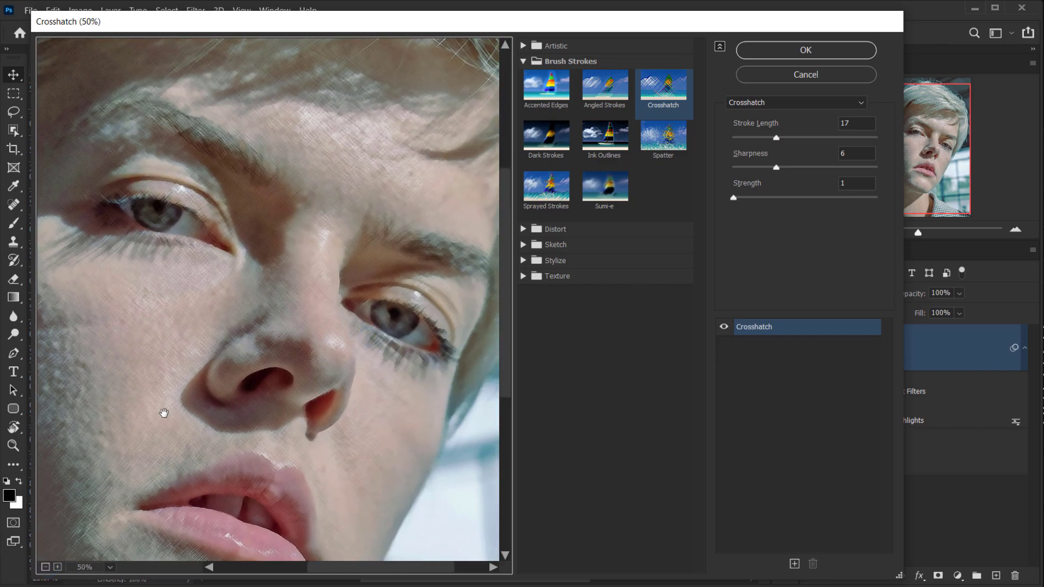
{"action": "left_click", "coordinate": [58, 567]}
{"action": "left_click", "coordinate": [58, 566]}
{"action": "left_click_drag", "start_coordinate": [213, 378], "coordinate": [257, 281]}
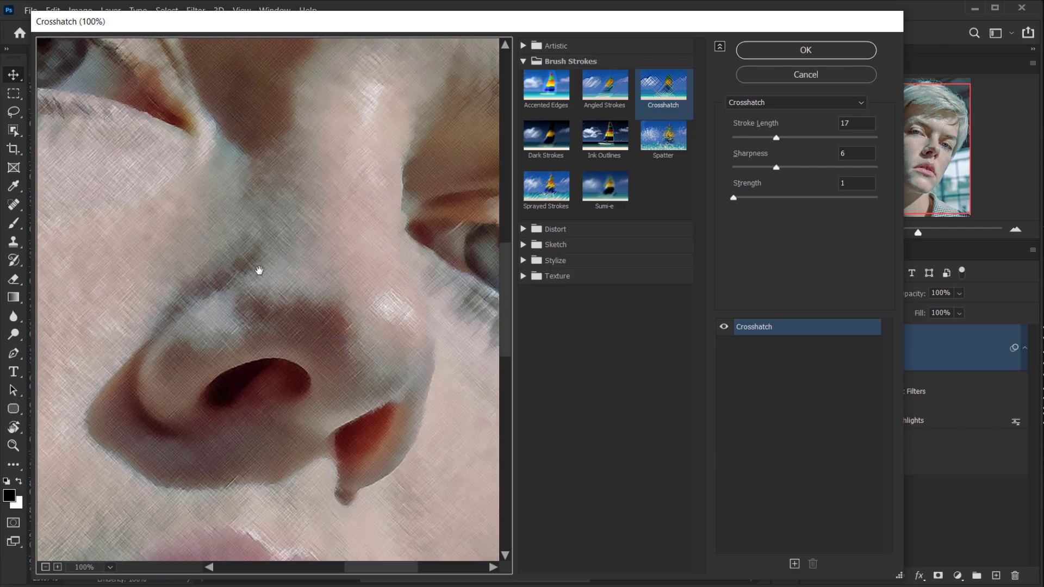
{"action": "left_click_drag", "start_coordinate": [284, 320], "coordinate": [249, 380]}
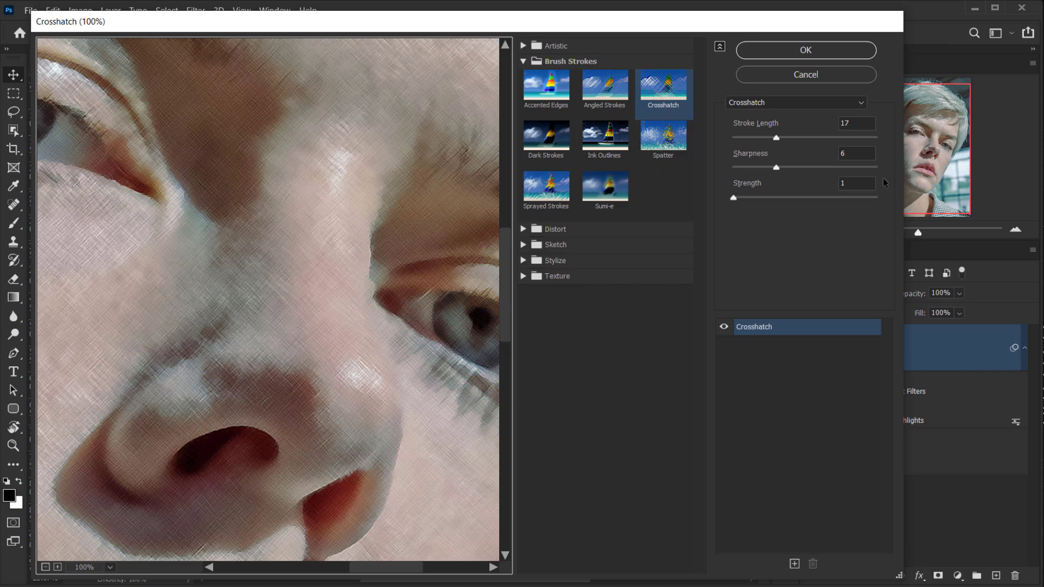
Set the Crosshatch stroke length to 16, check the eye and cheek in the preview, and apply the filter.
{"action": "left_click_drag", "start_coordinate": [776, 138], "coordinate": [772, 138]}
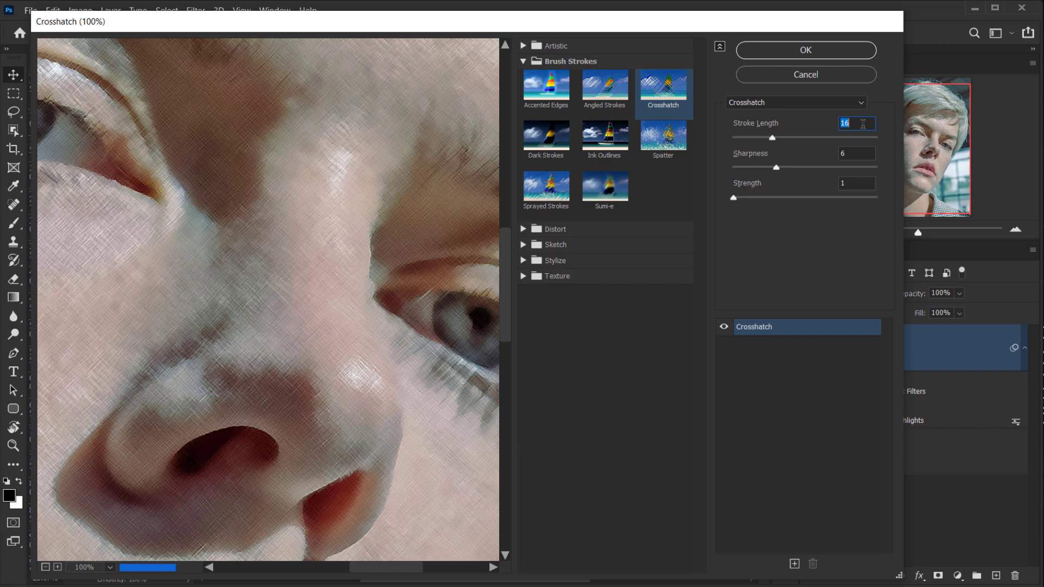
{"action": "mouse_move", "coordinate": [342, 272]}
{"action": "left_mouse_down"}
{"action": "mouse_move", "coordinate": [440, 168]}
{"action": "mouse_move", "coordinate": [550, 345]}
{"action": "left_mouse_up"}
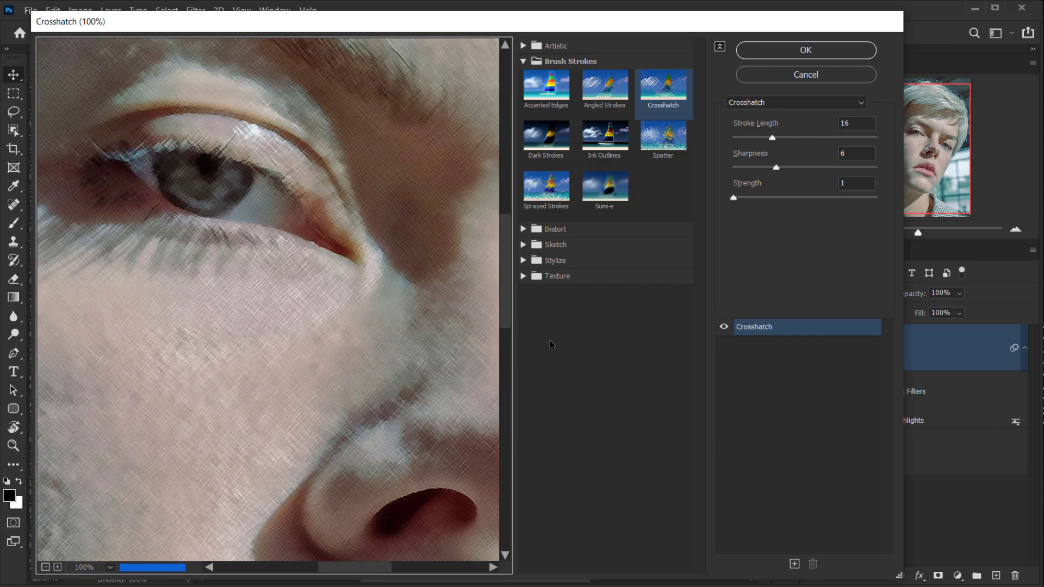
{"action": "left_click_drag", "start_coordinate": [315, 297], "coordinate": [307, 261]}
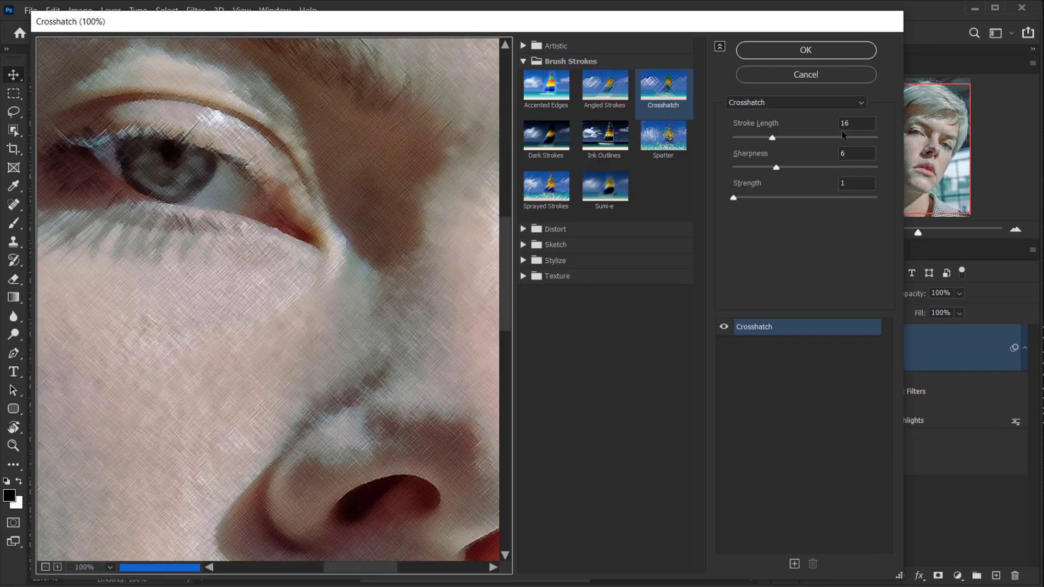
{"action": "left_click", "coordinate": [802, 58]}
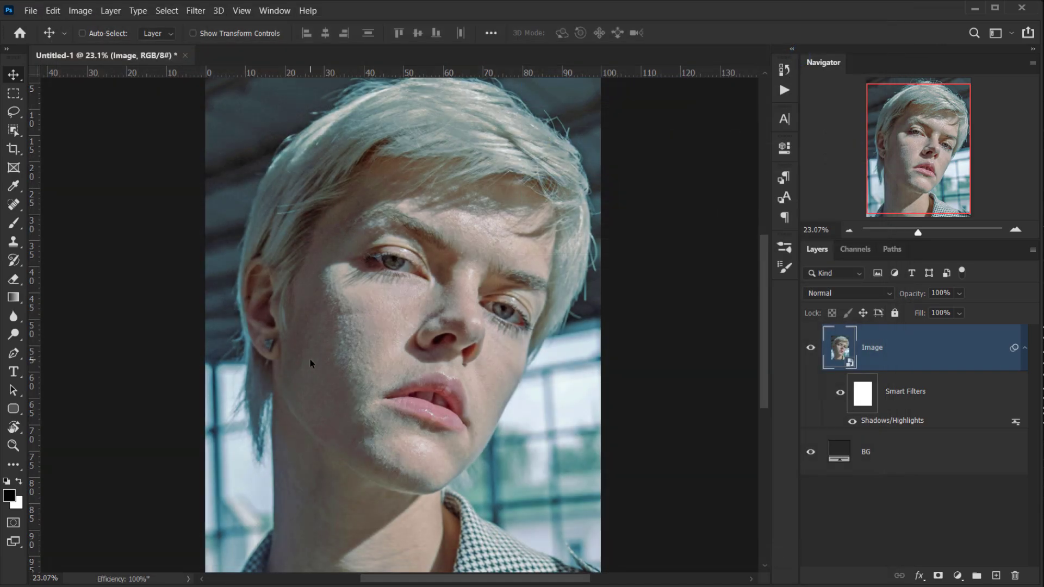
Delete the Smart Filters mask from the Image layer, keeping the Filter Gallery and Shadows/Highlights filters.
{"action": "scroll", "coordinate": [426, 333], "scroll_direction": "down", "scroll_amount": 2}
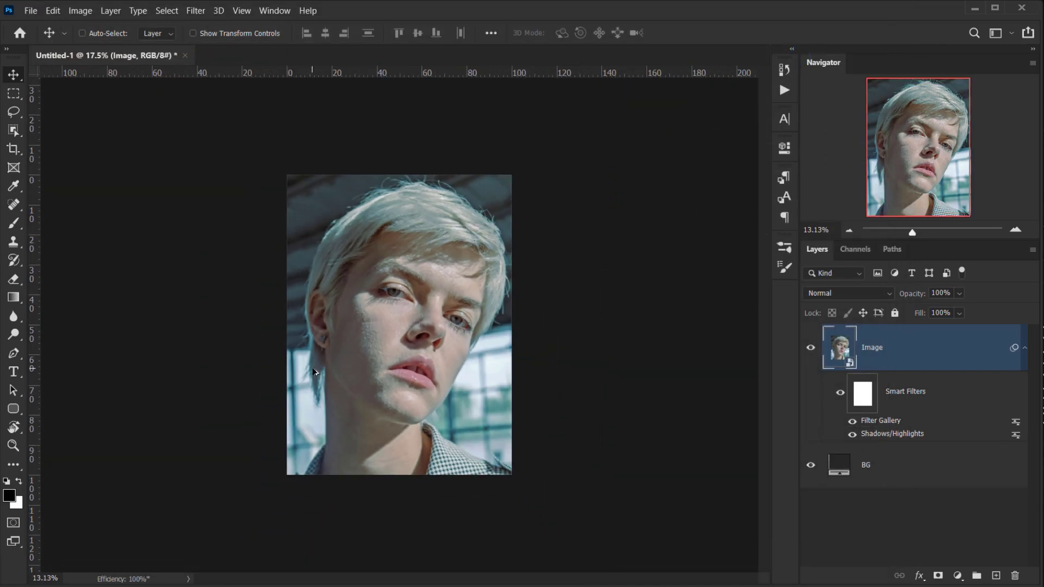
{"action": "scroll", "coordinate": [426, 334], "scroll_direction": "up", "scroll_amount": 1}
{"action": "scroll", "coordinate": [427, 335], "scroll_direction": "up", "scroll_amount": 2}
{"action": "left_click_drag", "start_coordinate": [863, 393], "coordinate": [1021, 576]}
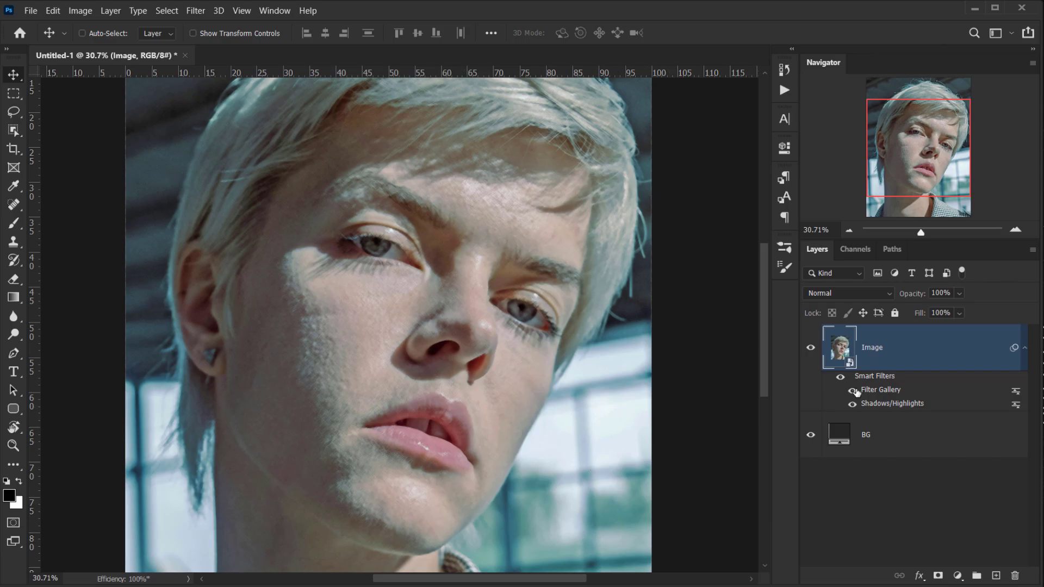
Add a layer mask to the Image layer and invert it to black to hide the portrait.
{"action": "scroll", "coordinate": [446, 367], "scroll_direction": "down", "scroll_amount": 1}
{"action": "scroll", "coordinate": [446, 367], "scroll_direction": "up", "scroll_amount": 2}
{"action": "scroll", "coordinate": [449, 365], "scroll_direction": "down", "scroll_amount": 1}
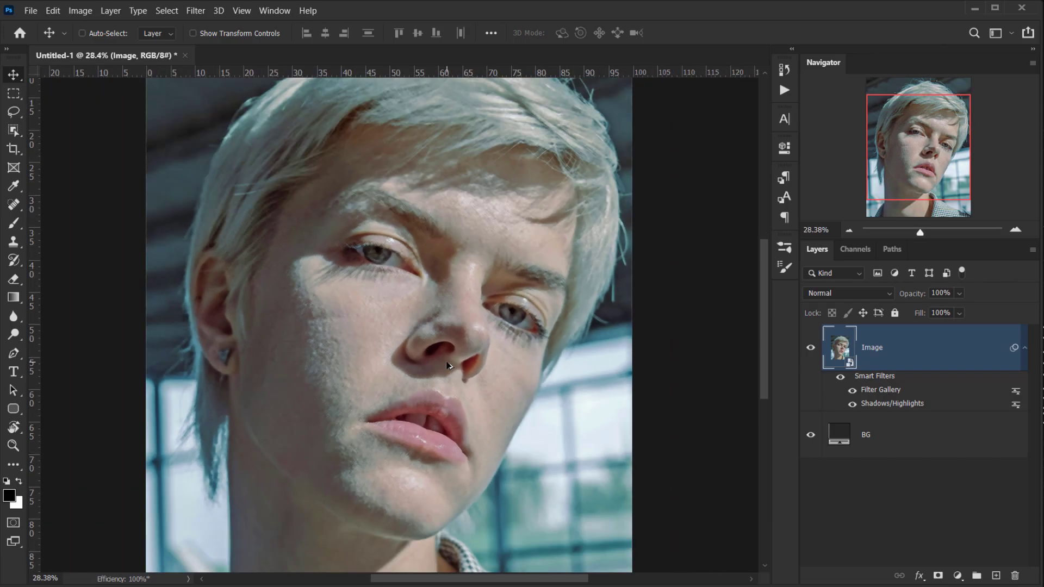
{"action": "scroll", "coordinate": [448, 365], "scroll_direction": "down", "scroll_amount": 1}
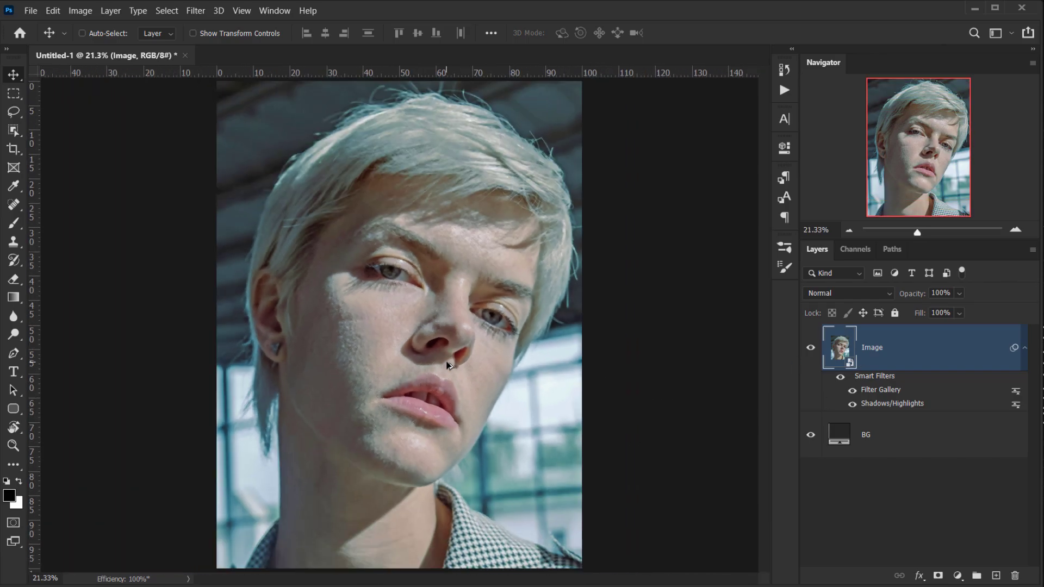
{"action": "left_click", "coordinate": [939, 576]}
{"action": "scroll", "coordinate": [295, 358], "scroll_direction": "down", "scroll_amount": 1}
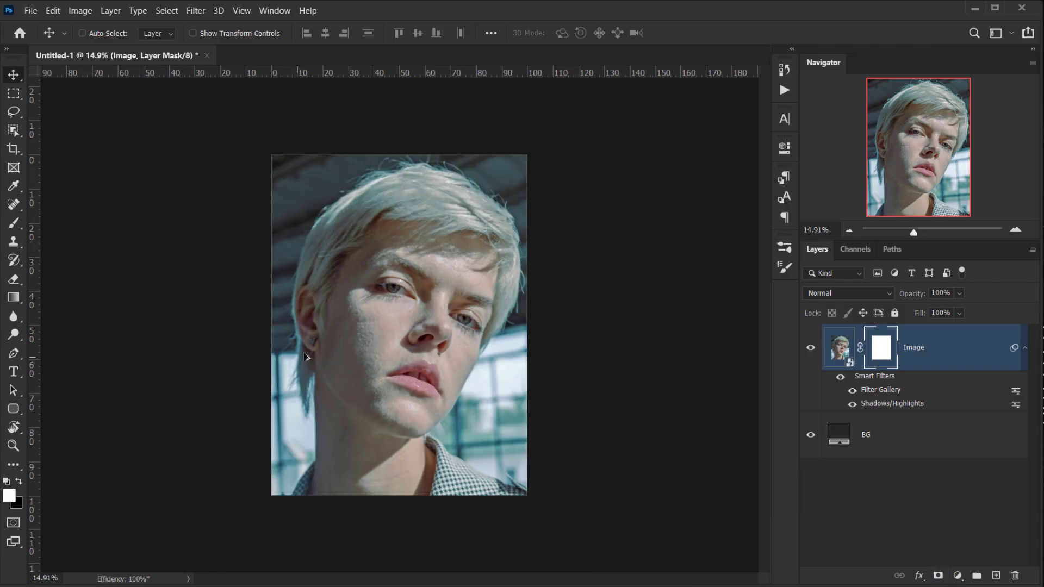
{"action": "scroll", "coordinate": [305, 354], "scroll_direction": "up", "scroll_amount": 2}
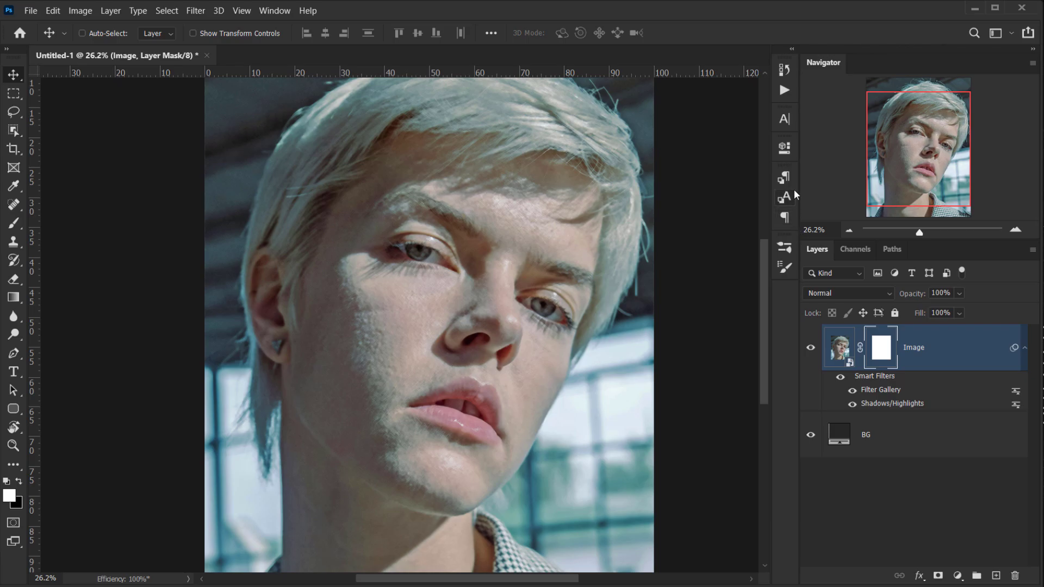
{"action": "left_click", "coordinate": [786, 153]}
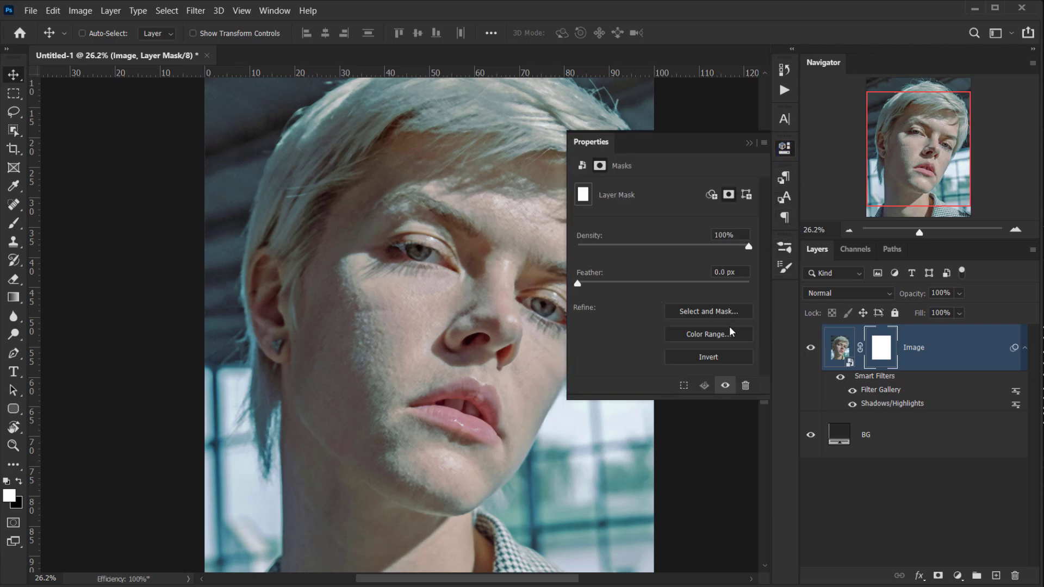
{"action": "left_click", "coordinate": [708, 357]}
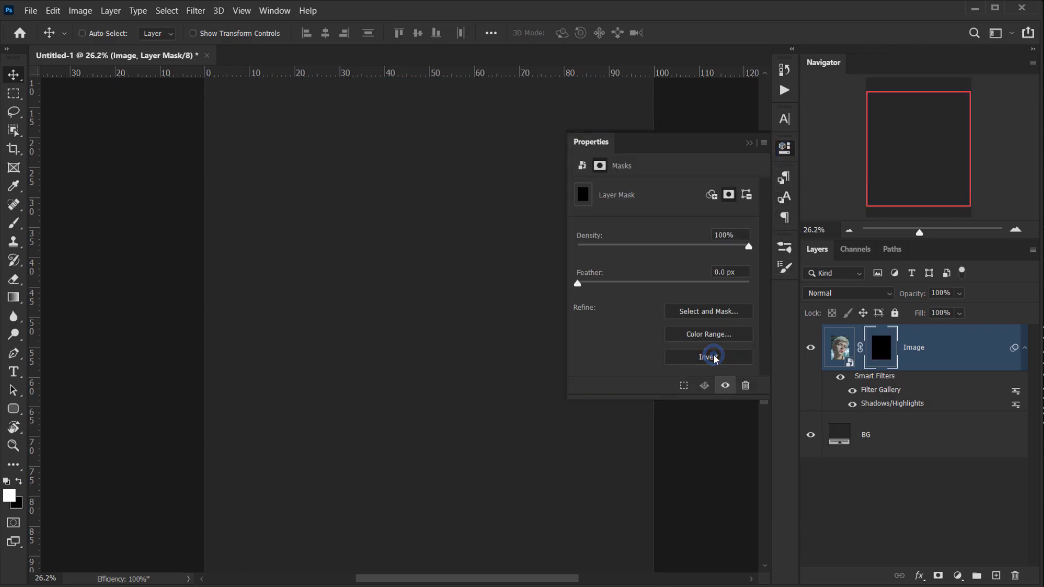
{"action": "left_click", "coordinate": [748, 143]}
Target the Image layer's mask, switch to the Brush tool and check the LetsPS scribble brush presets.
{"action": "left_click", "coordinate": [890, 352]}
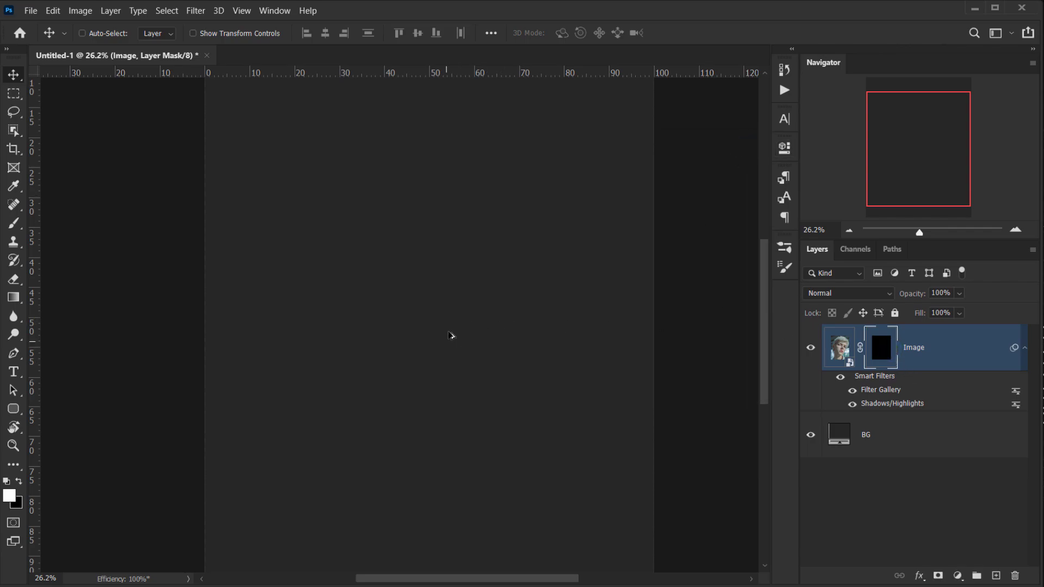
{"action": "scroll", "coordinate": [473, 330], "scroll_direction": "down", "scroll_amount": 2}
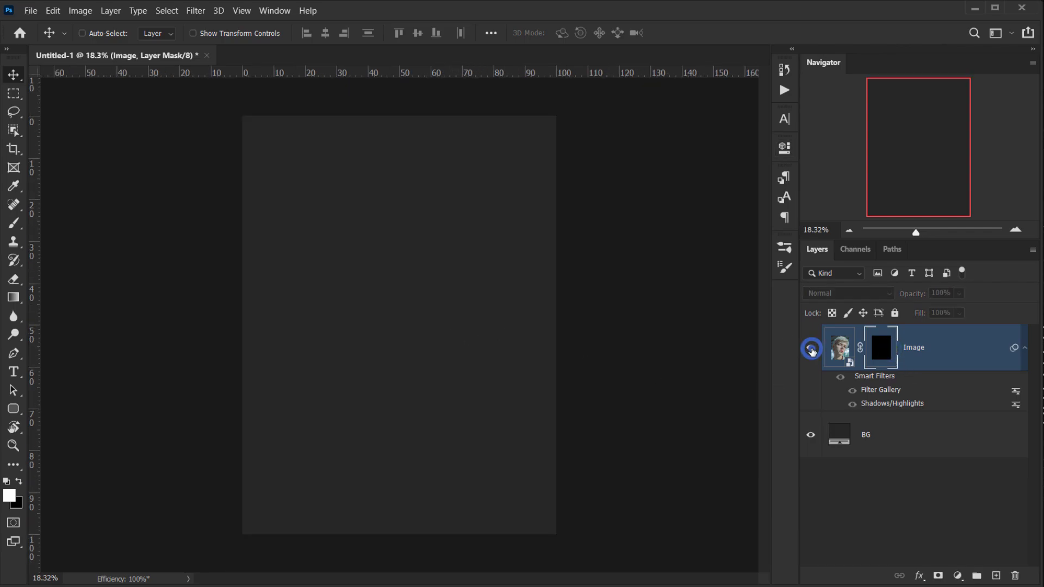
{"action": "scroll", "coordinate": [480, 328], "scroll_direction": "up", "scroll_amount": 3}
{"action": "left_click", "coordinate": [889, 352]}
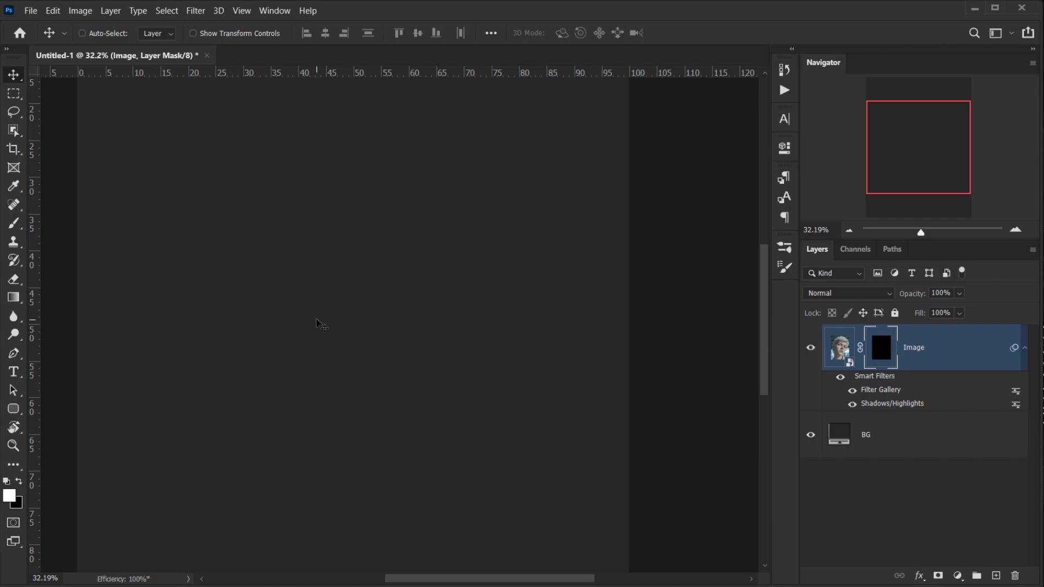
{"action": "key", "text": "b"}
{"action": "right_click", "coordinate": [373, 215]}
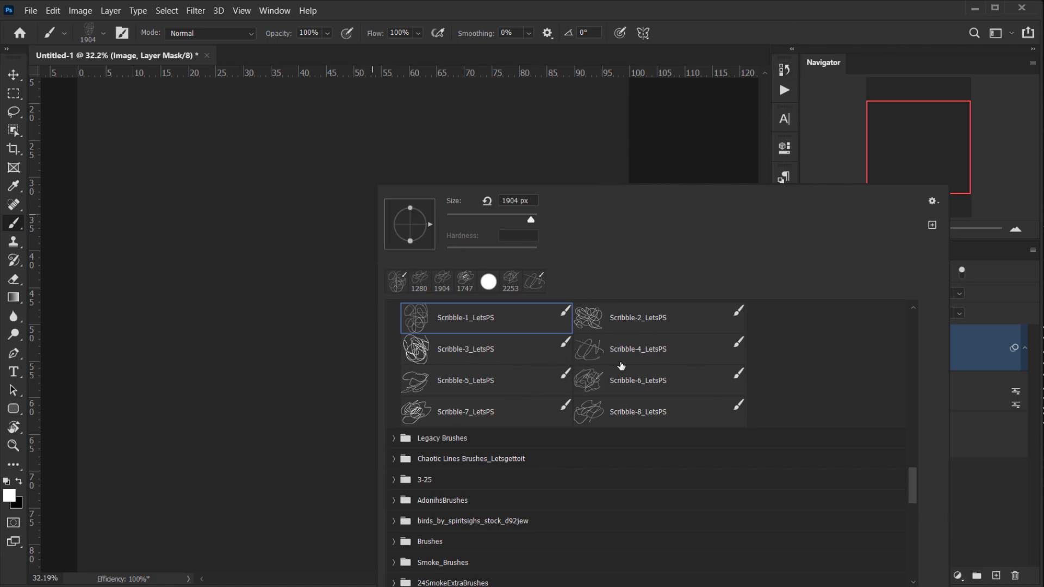
{"action": "left_click", "coordinate": [792, 42]}
{"action": "scroll", "coordinate": [363, 408], "scroll_direction": "down", "scroll_amount": 4}
{"action": "scroll", "coordinate": [364, 355], "scroll_direction": "up", "scroll_amount": 4}
{"action": "left_click_drag", "start_coordinate": [323, 331], "coordinate": [359, 288]}
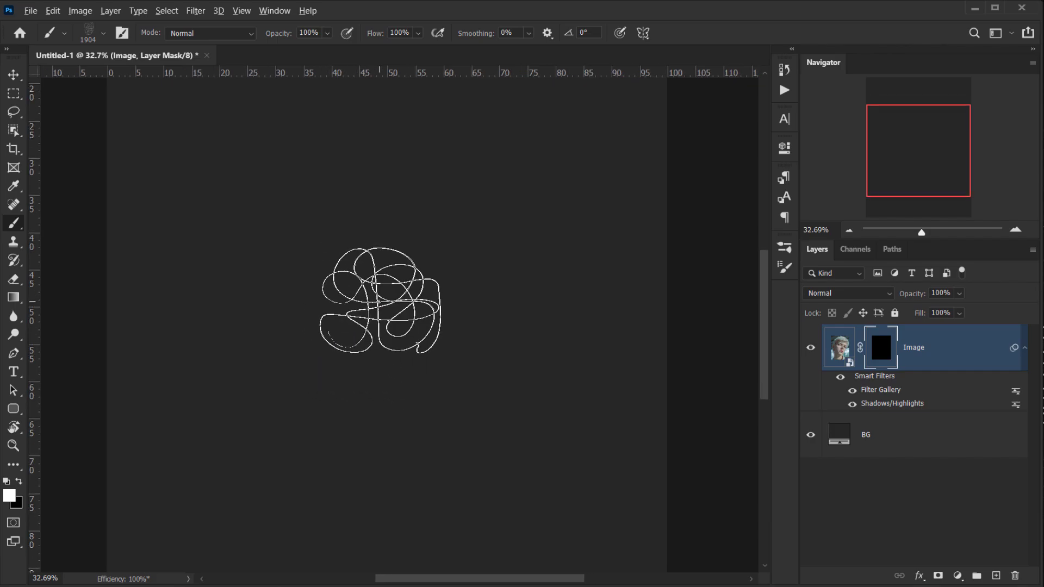
{"action": "scroll", "coordinate": [380, 302], "scroll_direction": "down", "scroll_amount": 3}
{"action": "scroll", "coordinate": [321, 285], "scroll_direction": "up", "scroll_amount": 1}
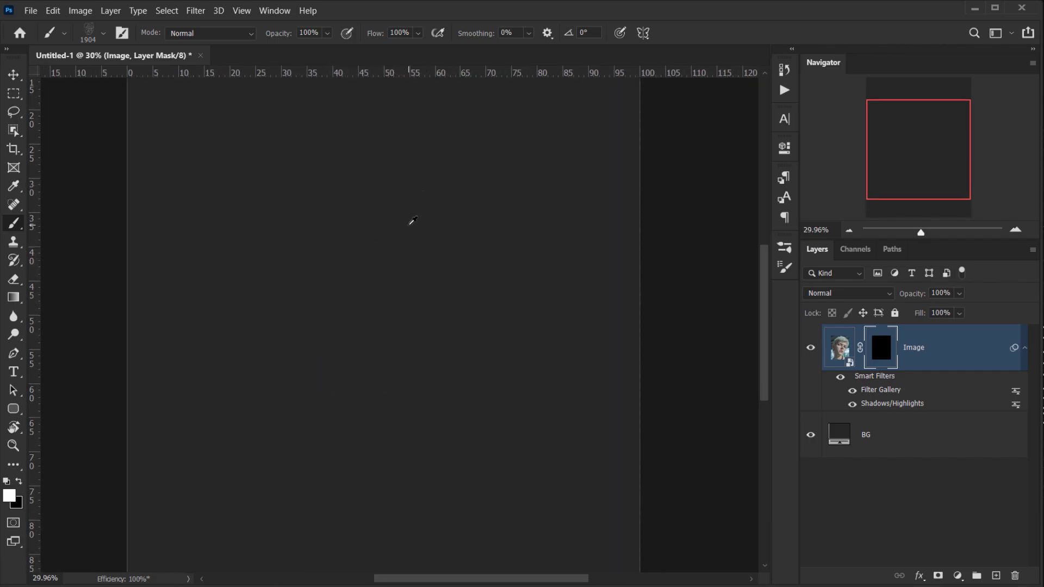
{"action": "scroll", "coordinate": [412, 220], "scroll_direction": "down", "scroll_amount": 1}
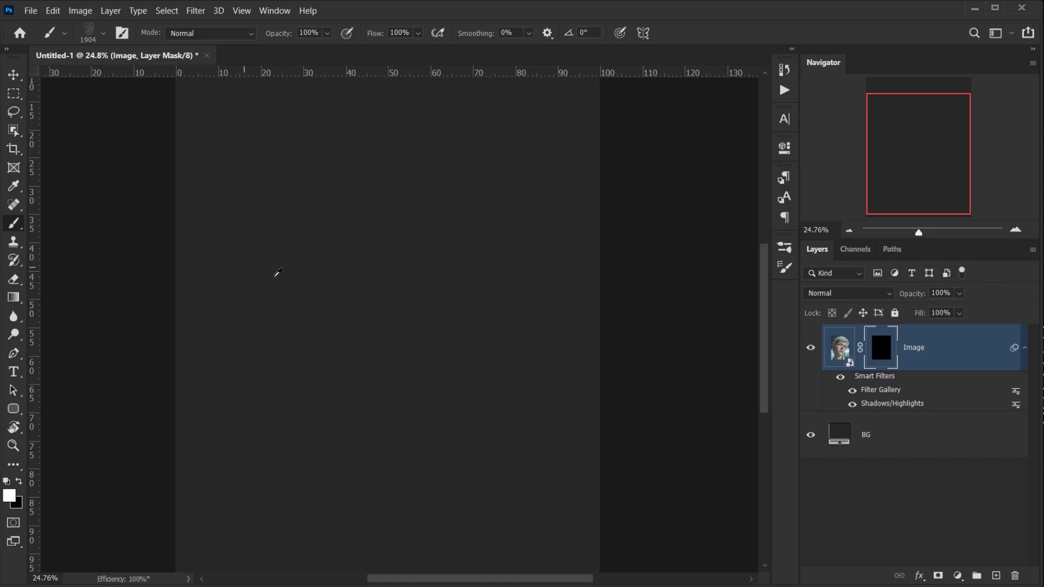
Lower the density of the Image layer's mask to 95% as a faint guide for painting.
{"action": "scroll", "coordinate": [318, 276], "scroll_direction": "up", "scroll_amount": 3}
{"action": "left_click_drag", "start_coordinate": [337, 220], "coordinate": [250, 296]}
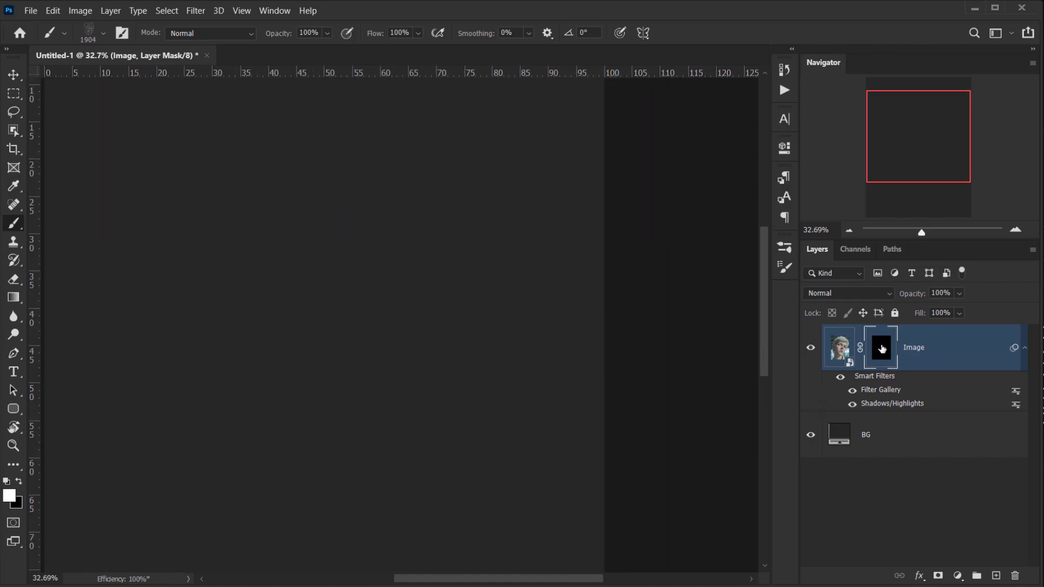
{"action": "double_click", "coordinate": [882, 355]}
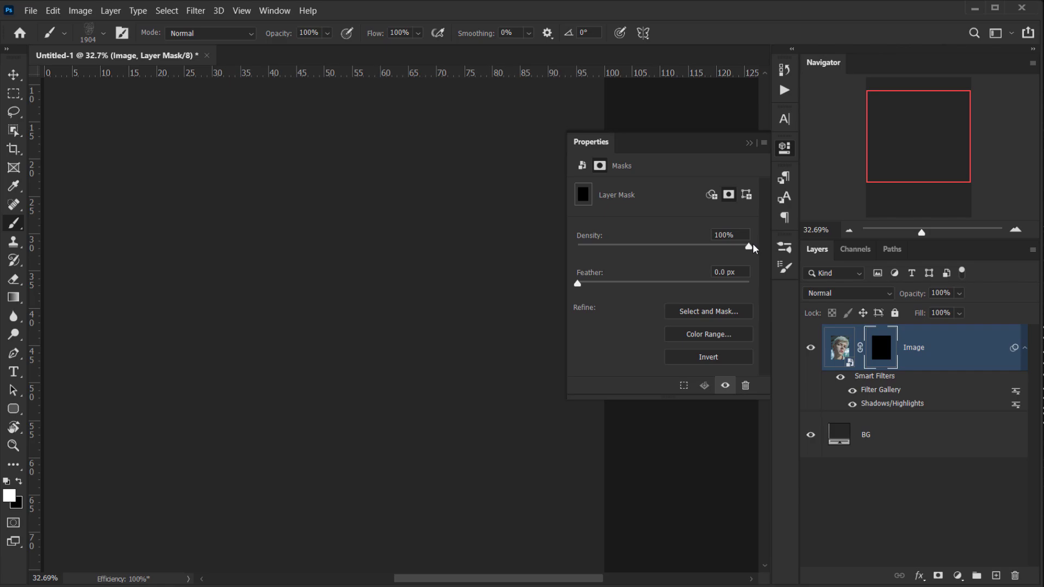
{"action": "left_click_drag", "start_coordinate": [749, 247], "coordinate": [741, 248]}
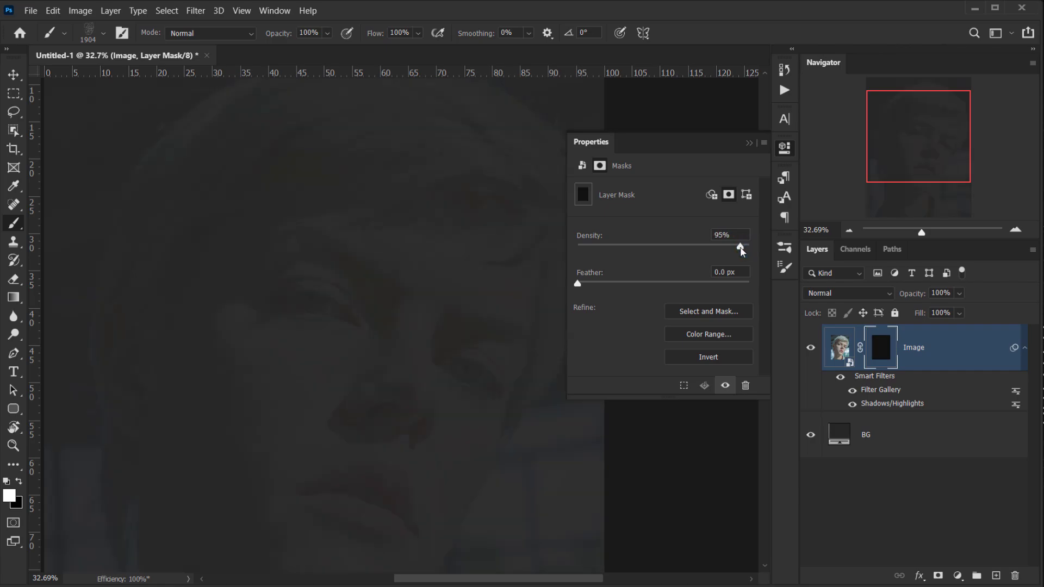
{"action": "left_click", "coordinate": [750, 142]}
{"action": "scroll", "coordinate": [620, 330], "scroll_direction": "down", "scroll_amount": 6}
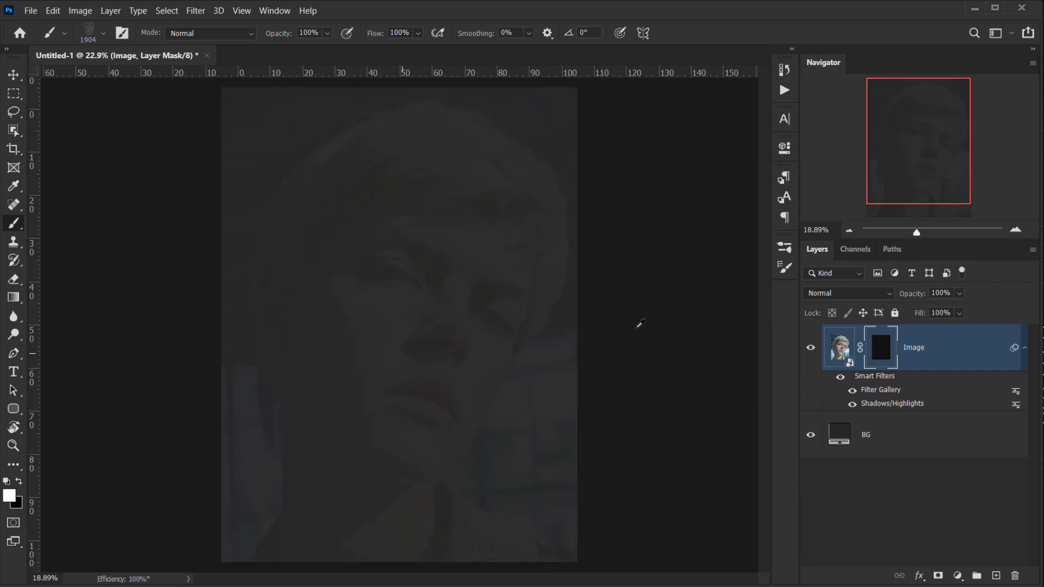
Paint white scribbles on the Image layer's mask over both eyes, using a 712 px brush for the shadowed one.
{"action": "scroll", "coordinate": [457, 271], "scroll_direction": "up", "scroll_amount": 7}
{"action": "left_click_drag", "start_coordinate": [361, 301], "coordinate": [417, 259]}
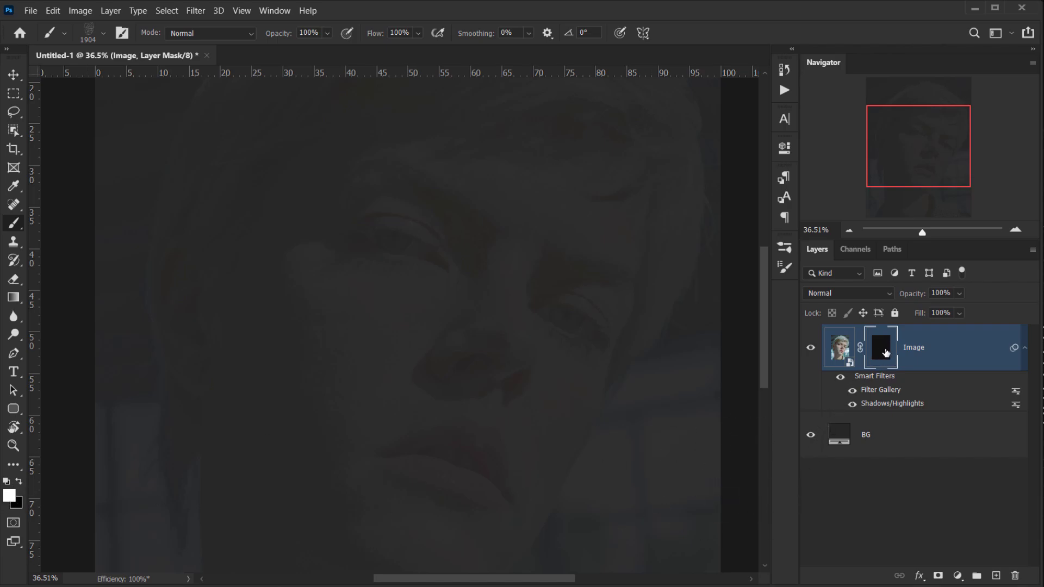
{"action": "mouse_move", "coordinate": [376, 235]}
{"action": "left_mouse_down"}
{"action": "mouse_move", "coordinate": [409, 236]}
{"action": "mouse_move", "coordinate": [327, 240]}
{"action": "left_mouse_up"}
{"action": "mouse_move", "coordinate": [401, 238]}
{"action": "left_mouse_down"}
{"action": "mouse_move", "coordinate": [349, 296]}
{"action": "mouse_move", "coordinate": [421, 251]}
{"action": "mouse_move", "coordinate": [390, 230]}
{"action": "mouse_move", "coordinate": [369, 321]}
{"action": "left_mouse_up"}
{"action": "mouse_move", "coordinate": [385, 256]}
{"action": "left_mouse_down"}
{"action": "mouse_move", "coordinate": [372, 316]}
{"action": "mouse_move", "coordinate": [349, 321]}
{"action": "mouse_move", "coordinate": [370, 263]}
{"action": "mouse_move", "coordinate": [300, 267]}
{"action": "left_mouse_up"}
{"action": "mouse_move", "coordinate": [375, 234]}
{"action": "left_mouse_down"}
{"action": "mouse_move", "coordinate": [395, 240]}
{"action": "mouse_move", "coordinate": [398, 286]}
{"action": "left_mouse_up"}
{"action": "scroll", "coordinate": [397, 301], "scroll_direction": "down", "scroll_amount": 4}
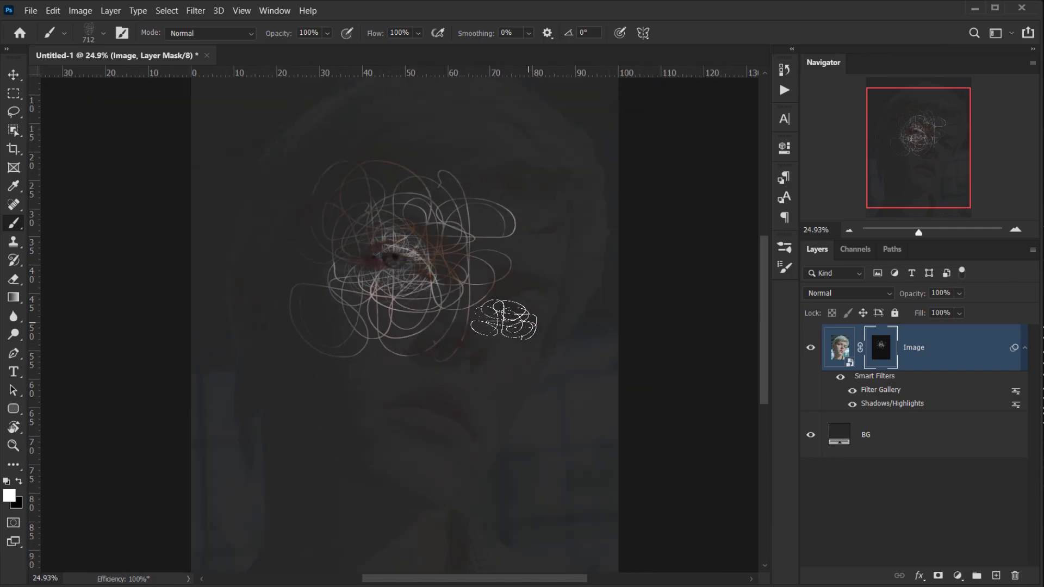
{"action": "scroll", "coordinate": [449, 403], "scroll_direction": "down", "scroll_amount": 2}
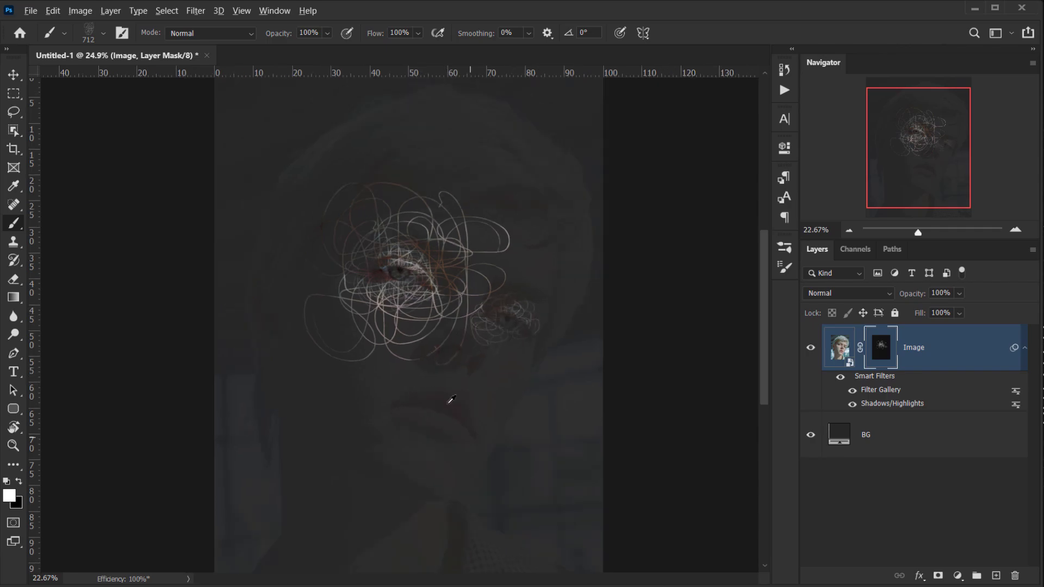
Choose the Scribble-4_LetsPS brush and paint on the mask to reveal the lips and the cheek beside them.
{"action": "right_click", "coordinate": [407, 346]}
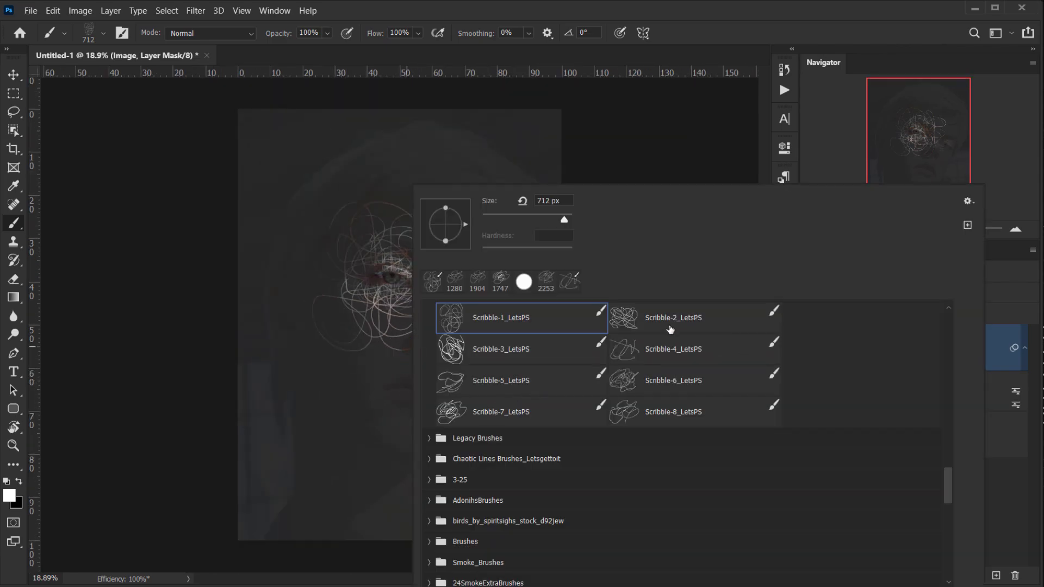
{"action": "left_click", "coordinate": [664, 350]}
{"action": "key", "text": "Return"}
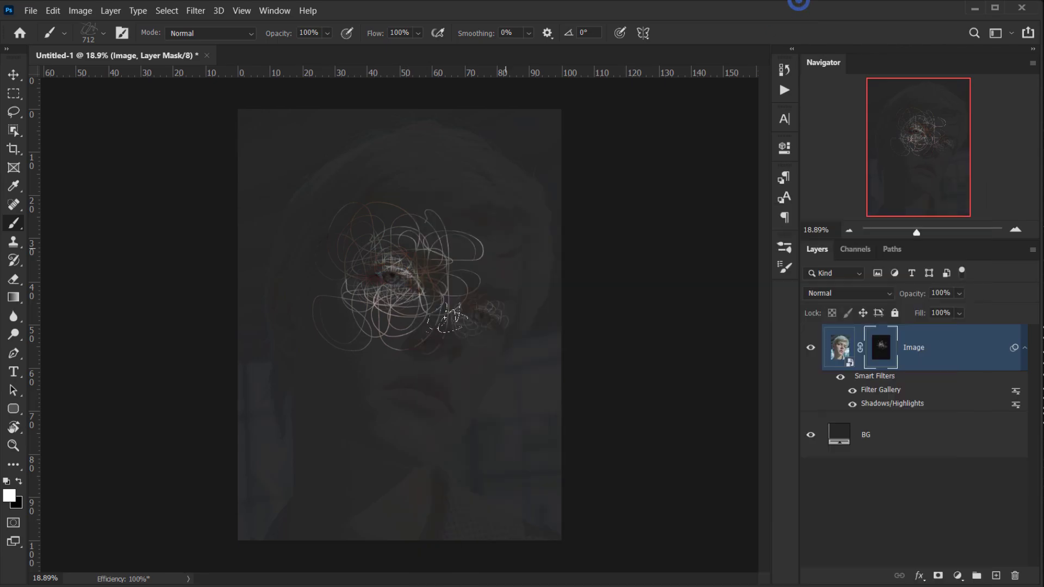
{"action": "scroll", "coordinate": [423, 351], "scroll_direction": "up", "scroll_amount": 3}
{"action": "scroll", "coordinate": [422, 351], "scroll_direction": "up", "scroll_amount": 1}
{"action": "mouse_move", "coordinate": [389, 363]}
{"action": "left_mouse_down"}
{"action": "mouse_move", "coordinate": [409, 359]}
{"action": "mouse_move", "coordinate": [430, 333]}
{"action": "mouse_move", "coordinate": [410, 351]}
{"action": "left_mouse_up"}
{"action": "mouse_move", "coordinate": [350, 443]}
{"action": "left_mouse_down"}
{"action": "mouse_move", "coordinate": [388, 459]}
{"action": "mouse_move", "coordinate": [298, 395]}
{"action": "mouse_move", "coordinate": [361, 456]}
{"action": "mouse_move", "coordinate": [399, 473]}
{"action": "mouse_move", "coordinate": [382, 440]}
{"action": "left_mouse_up"}
{"action": "scroll", "coordinate": [382, 440], "scroll_direction": "down", "scroll_amount": 2}
{"action": "left_click_drag", "start_coordinate": [337, 406], "coordinate": [407, 410]}
{"action": "left_click_drag", "start_coordinate": [330, 346], "coordinate": [322, 392]}
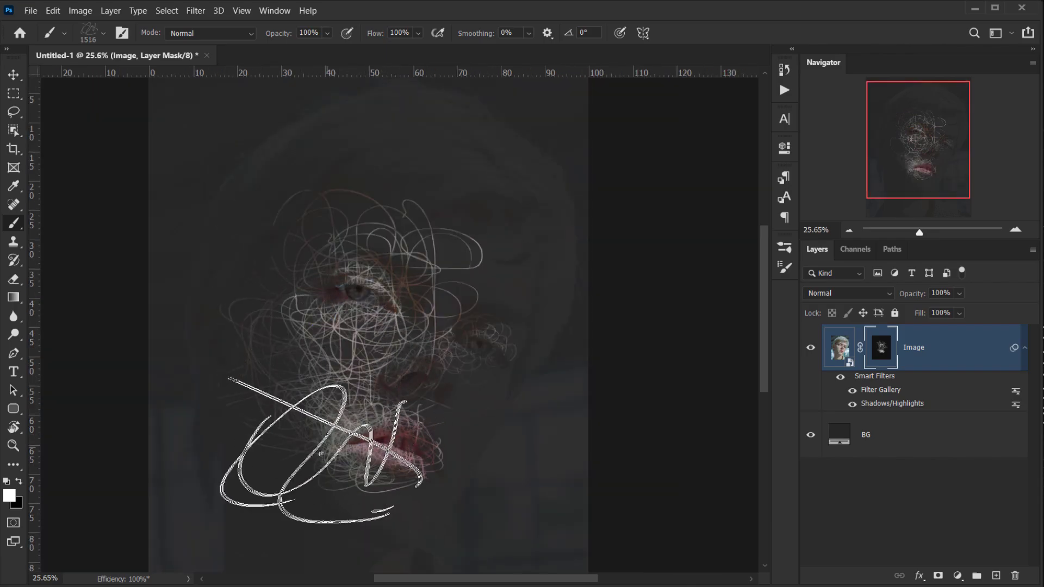
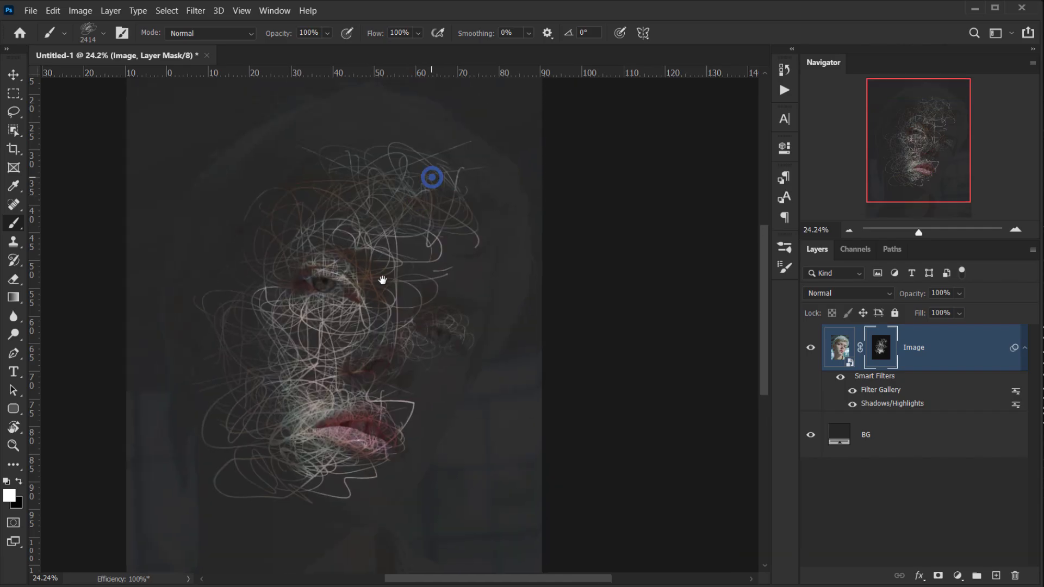
Set the scribble brush to 1941 px and paint on the mask over the forehead and hair.
{"action": "scroll", "coordinate": [373, 295], "scroll_direction": "up", "scroll_amount": 3}
{"action": "scroll", "coordinate": [326, 365], "scroll_direction": "down", "scroll_amount": 5}
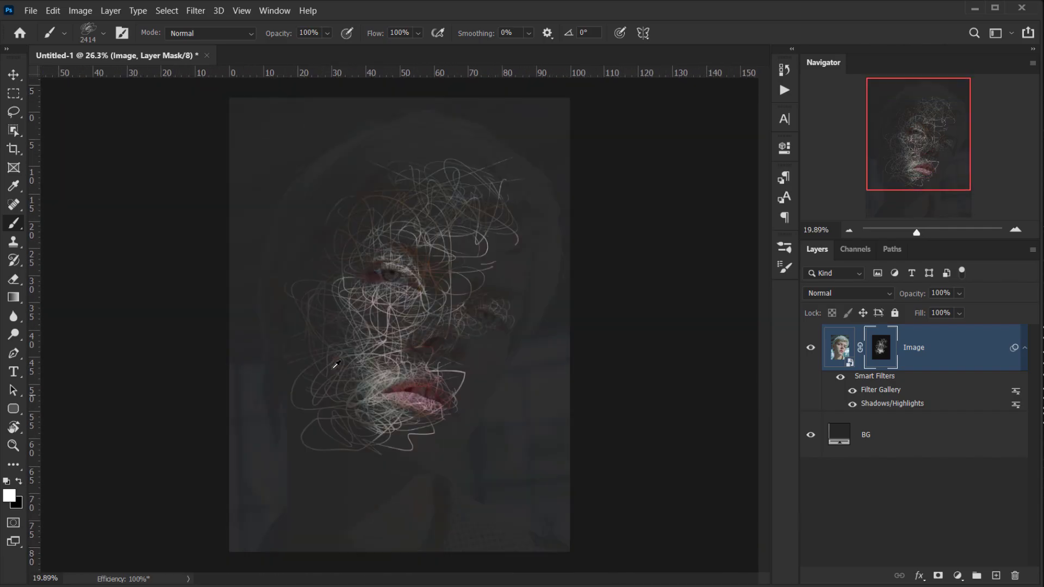
{"action": "right_click", "coordinate": [417, 287]}
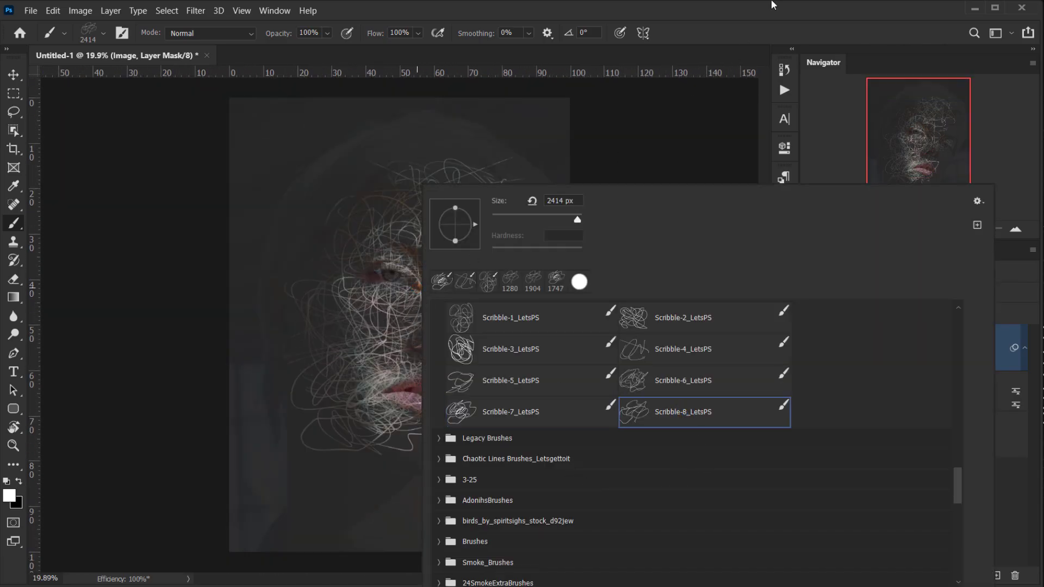
{"action": "left_click", "coordinate": [772, 2]}
{"action": "scroll", "coordinate": [400, 238], "scroll_direction": "up", "scroll_amount": 4}
{"action": "mouse_move", "coordinate": [319, 264]}
{"action": "left_mouse_down"}
{"action": "mouse_move", "coordinate": [363, 258]}
{"action": "mouse_move", "coordinate": [255, 289]}
{"action": "mouse_move", "coordinate": [324, 247]}
{"action": "left_mouse_up"}
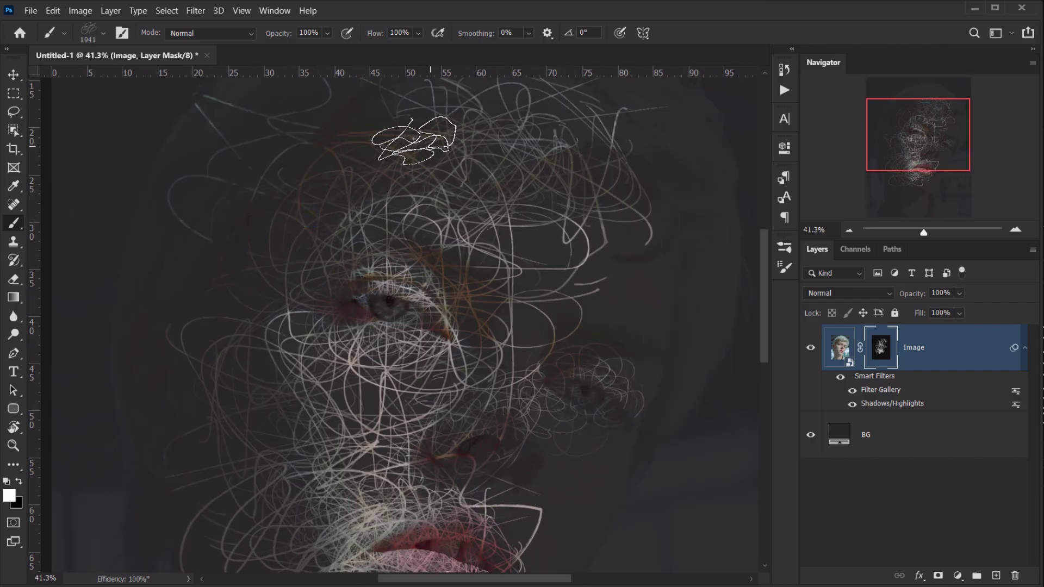
{"action": "scroll", "coordinate": [443, 145], "scroll_direction": "down", "scroll_amount": 5}
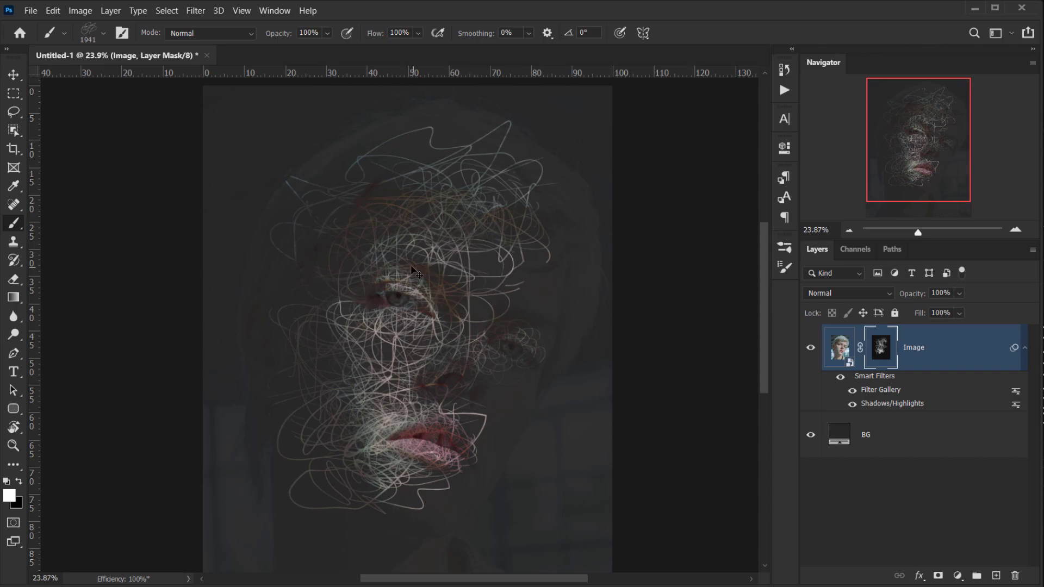
Paint scribbles on the mask around the chin and upper neck, reducing the brush to 1043 px.
{"action": "scroll", "coordinate": [414, 270], "scroll_direction": "up", "scroll_amount": 4}
{"action": "left_click_drag", "start_coordinate": [464, 285], "coordinate": [384, 208]}
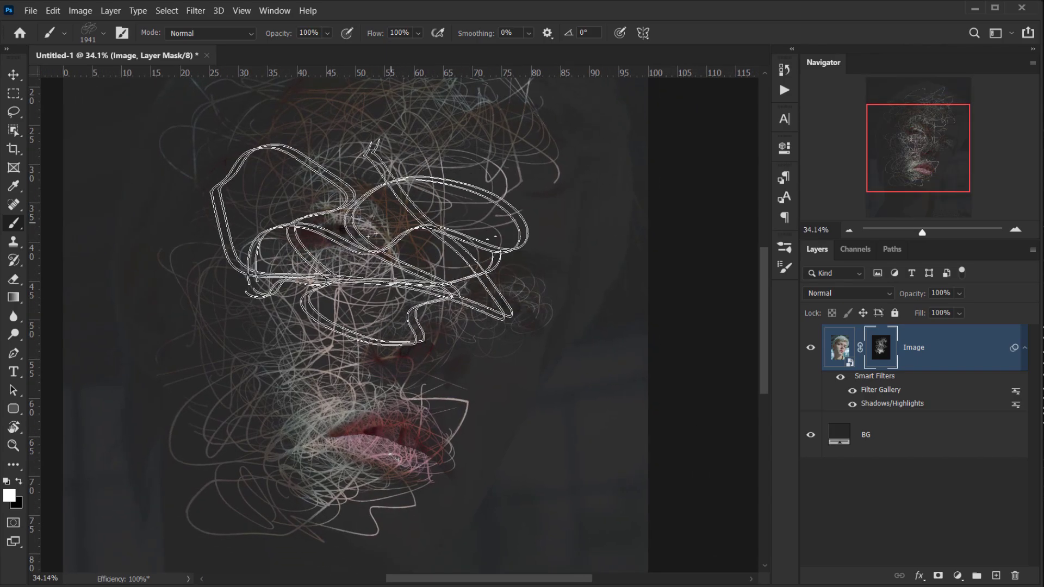
{"action": "scroll", "coordinate": [327, 256], "scroll_direction": "down", "scroll_amount": 3}
{"action": "left_click_drag", "start_coordinate": [329, 335], "coordinate": [337, 258]}
{"action": "scroll", "coordinate": [314, 388], "scroll_direction": "up", "scroll_amount": 4}
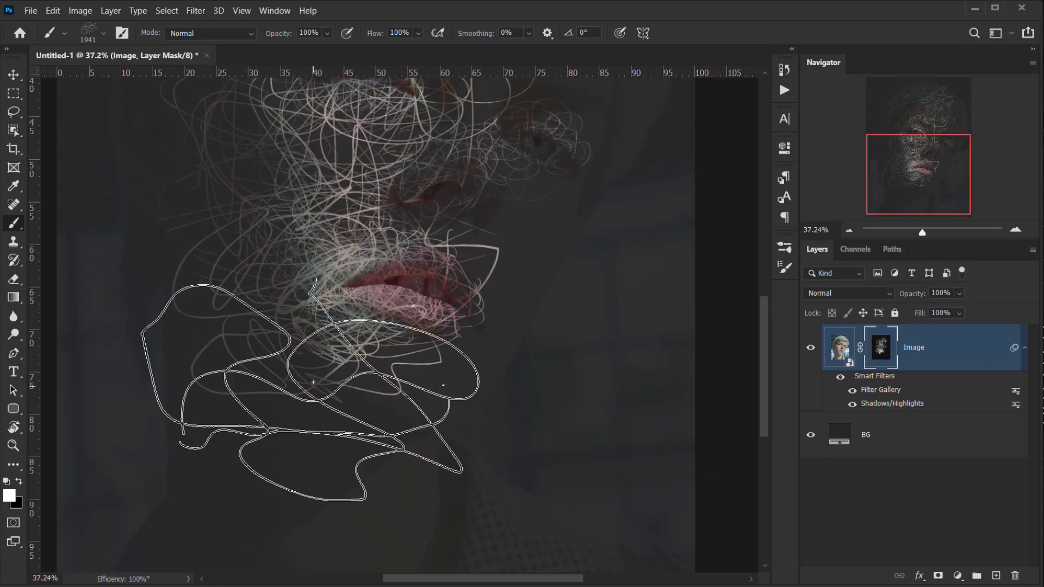
{"action": "mouse_move", "coordinate": [319, 364]}
{"action": "left_mouse_down"}
{"action": "mouse_move", "coordinate": [200, 392]}
{"action": "mouse_move", "coordinate": [131, 394]}
{"action": "left_mouse_up"}
{"action": "left_click", "coordinate": [320, 385]}
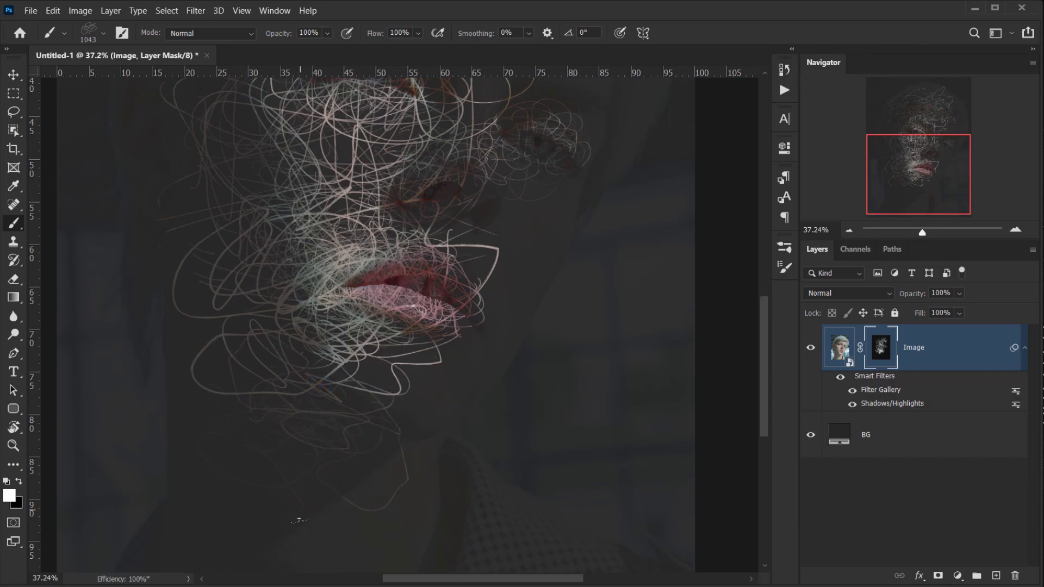
{"action": "scroll", "coordinate": [333, 493], "scroll_direction": "down", "scroll_amount": 2}
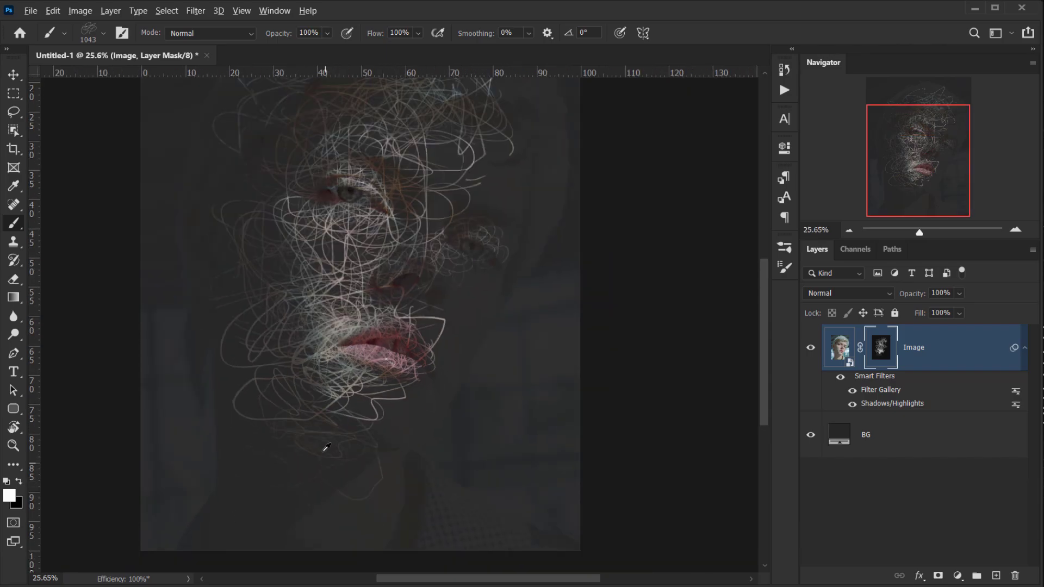
Choose the Scribble-6_LetsPS brush, set it to 1442 px and stamp it over the shadowed eye and eyebrow.
{"action": "scroll", "coordinate": [326, 447], "scroll_direction": "down", "scroll_amount": 2}
{"action": "scroll", "coordinate": [484, 283], "scroll_direction": "up", "scroll_amount": 4}
{"action": "right_click", "coordinate": [385, 279]}
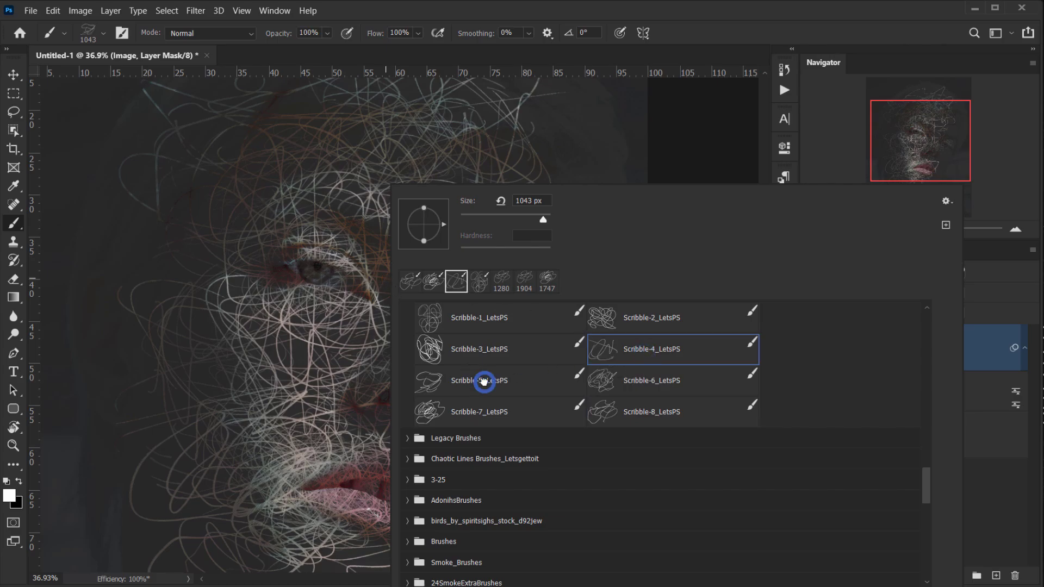
{"action": "left_click", "coordinate": [818, 5]}
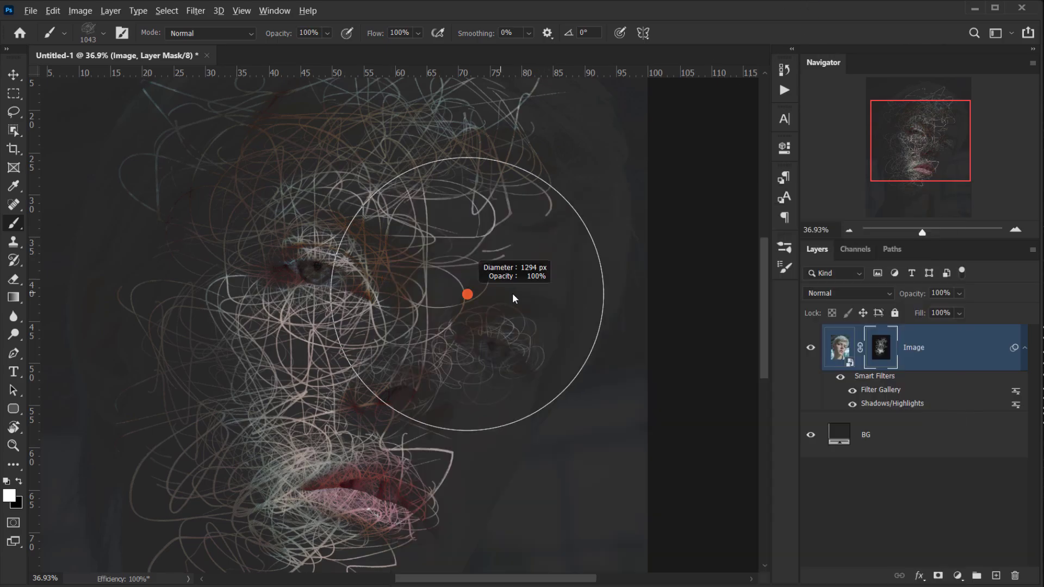
{"action": "left_click_drag", "start_coordinate": [512, 295], "coordinate": [538, 294]}
{"action": "left_click", "coordinate": [481, 321]}
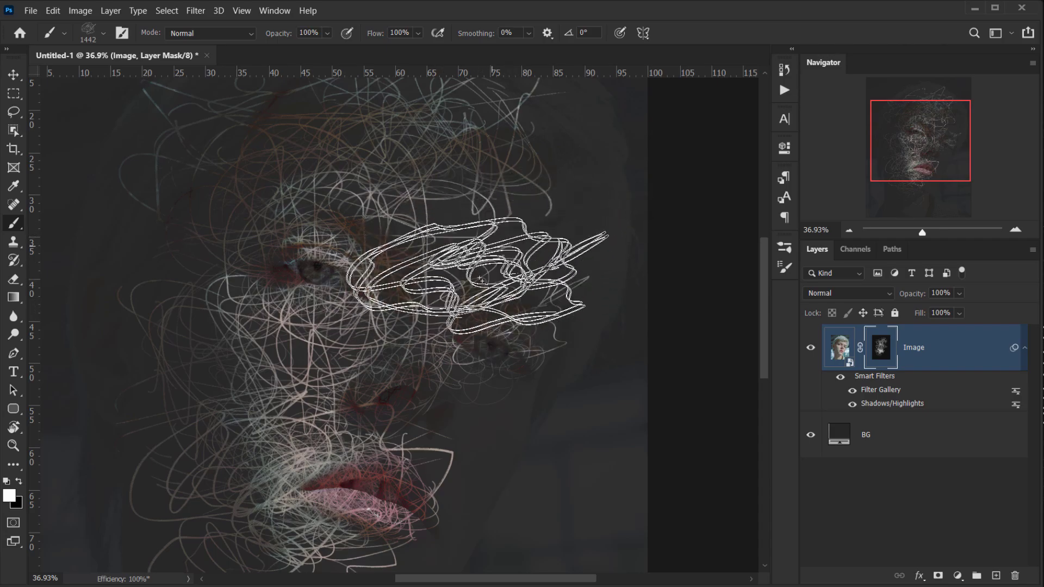
Reduce the scribble brush to 770 px and paint over the inner corner of the shadowed eye, the nose and its bridge.
{"action": "left_click_drag", "start_coordinate": [466, 330], "coordinate": [446, 331]}
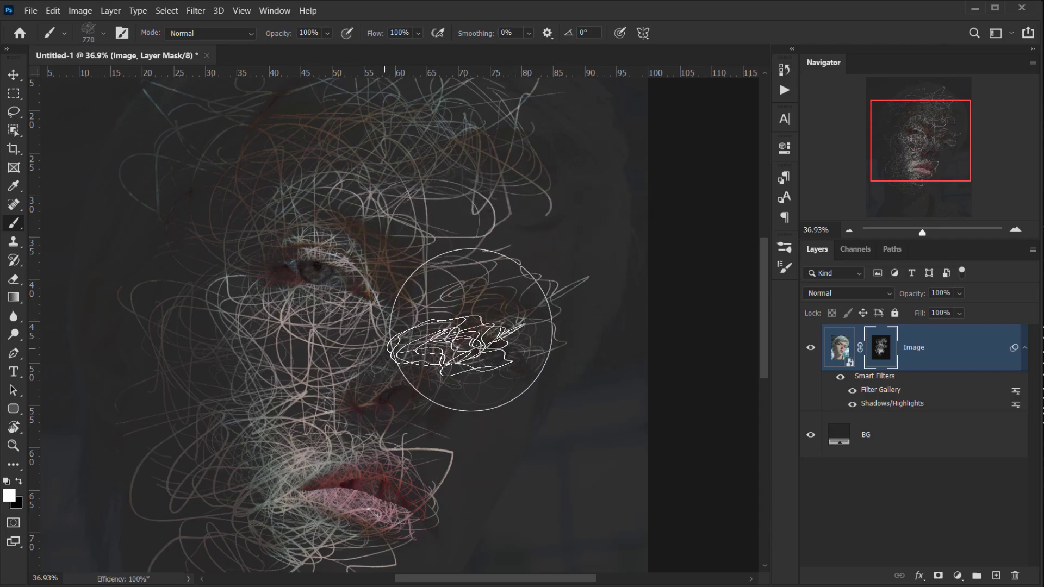
{"action": "left_click", "coordinate": [469, 345]}
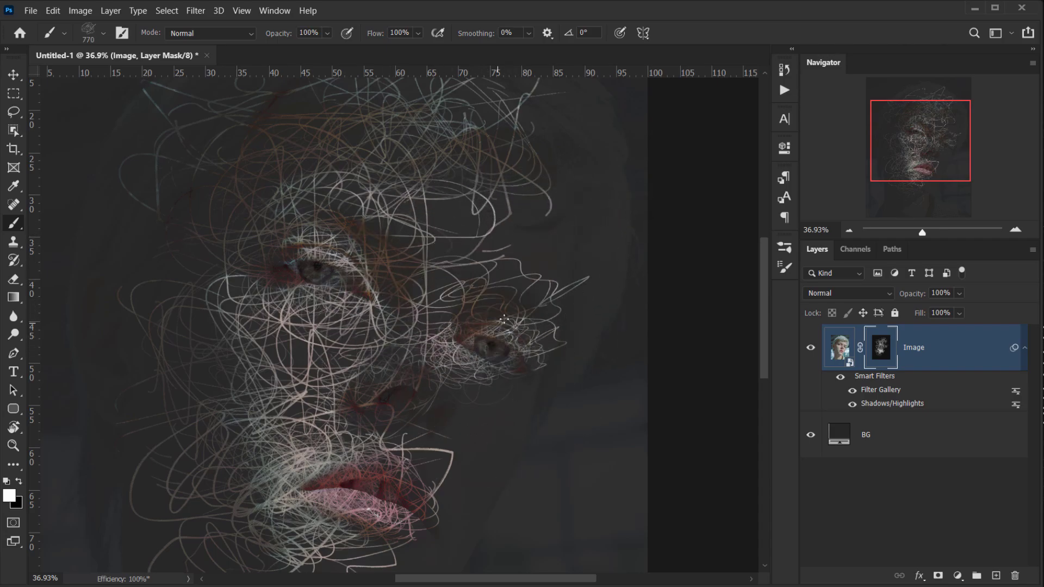
{"action": "left_click", "coordinate": [416, 356]}
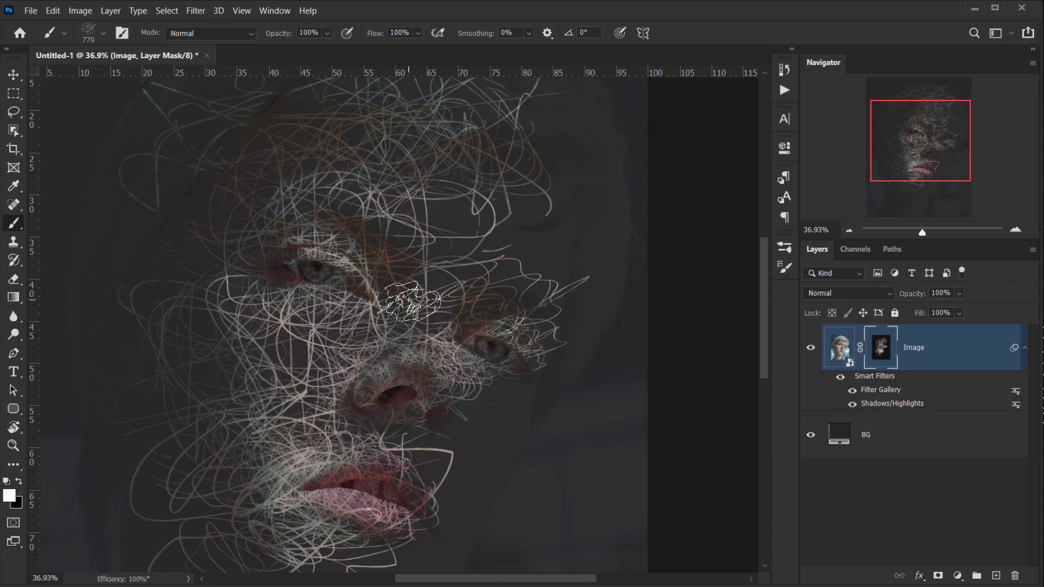
{"action": "left_click", "coordinate": [413, 321]}
Restore the density of the Image layer's mask to 100%.
{"action": "scroll", "coordinate": [348, 397], "scroll_direction": "down", "scroll_amount": 4}
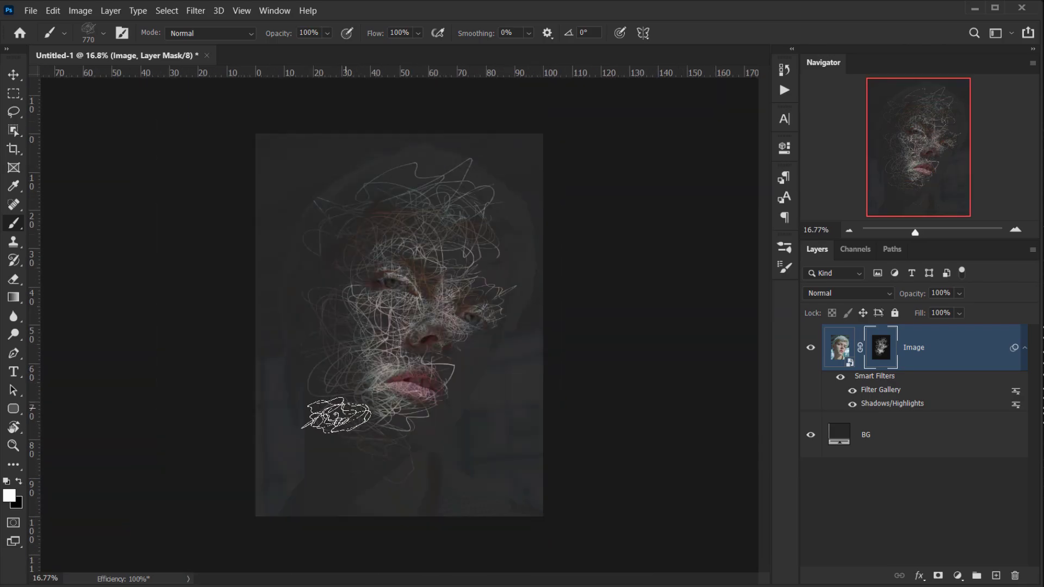
{"action": "scroll", "coordinate": [338, 415], "scroll_direction": "up", "scroll_amount": 3}
{"action": "double_click", "coordinate": [881, 353]}
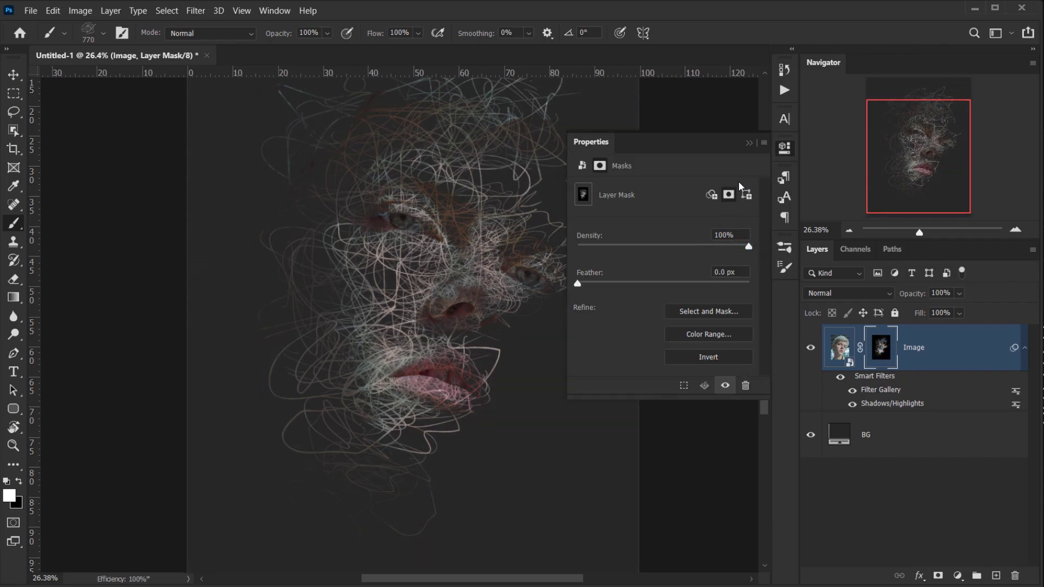
{"action": "left_click", "coordinate": [749, 143]}
Examine the scribbled portrait as a whole and close up around the eyes, nose, lips and chin.
{"action": "scroll", "coordinate": [489, 392], "scroll_direction": "down", "scroll_amount": 3}
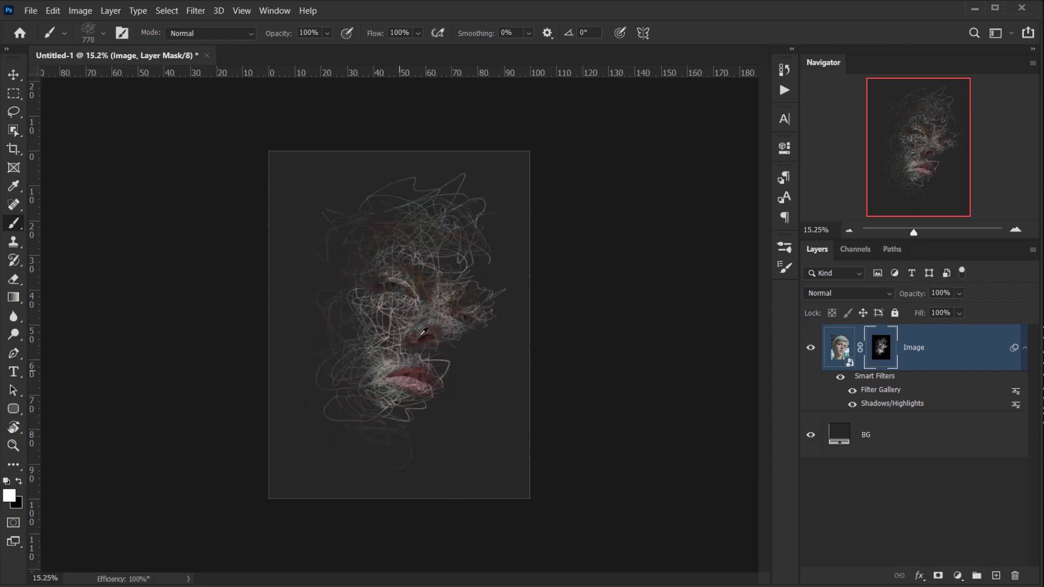
{"action": "scroll", "coordinate": [434, 327], "scroll_direction": "up", "scroll_amount": 5}
{"action": "scroll", "coordinate": [435, 327], "scroll_direction": "up", "scroll_amount": 2}
{"action": "scroll", "coordinate": [435, 327], "scroll_direction": "down", "scroll_amount": 4}
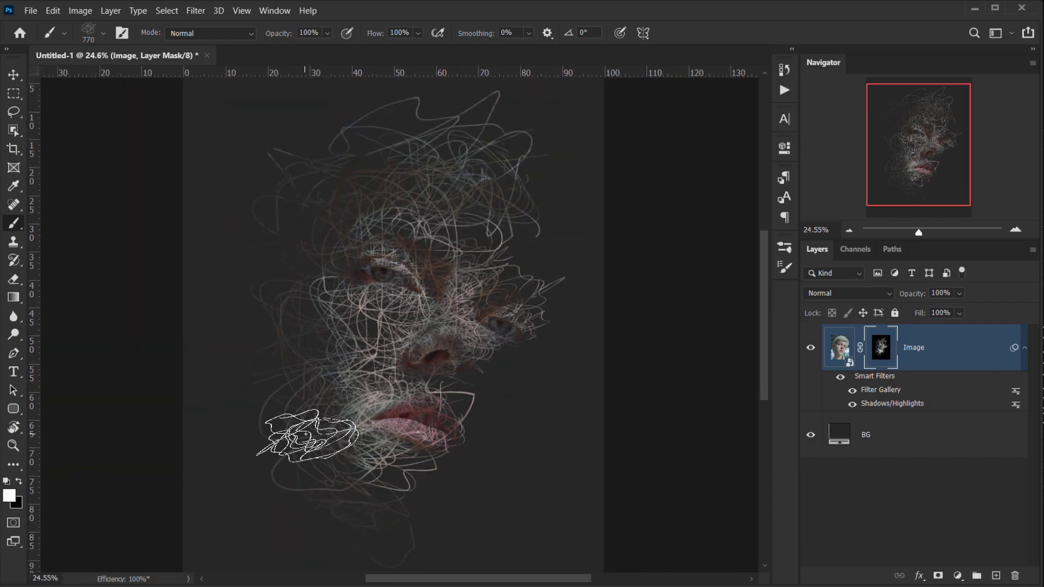
{"action": "scroll", "coordinate": [460, 383], "scroll_direction": "up", "scroll_amount": 4}
{"action": "scroll", "coordinate": [431, 326], "scroll_direction": "down", "scroll_amount": 2}
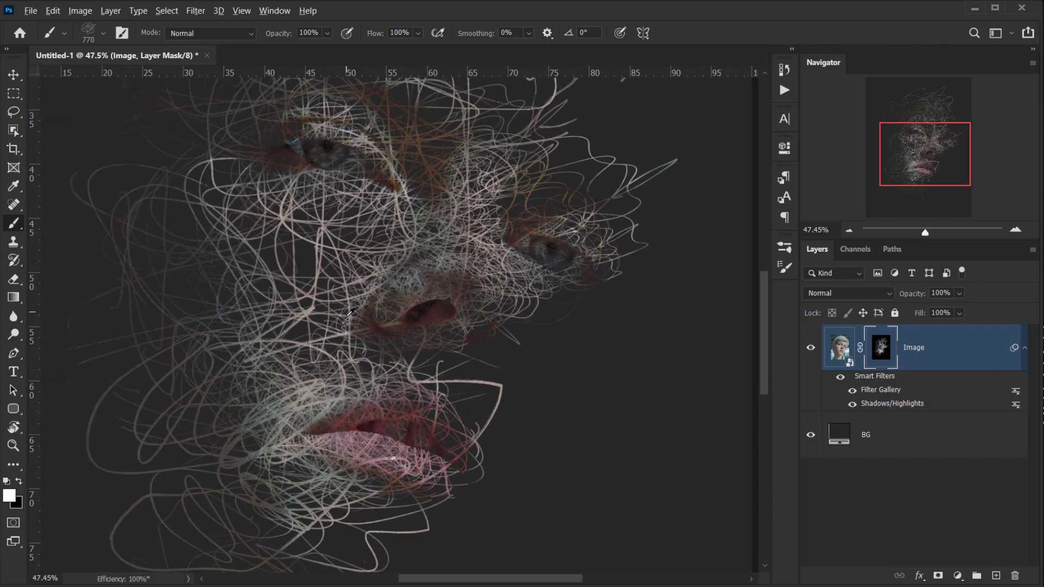
{"action": "scroll", "coordinate": [372, 454], "scroll_direction": "down", "scroll_amount": 3}
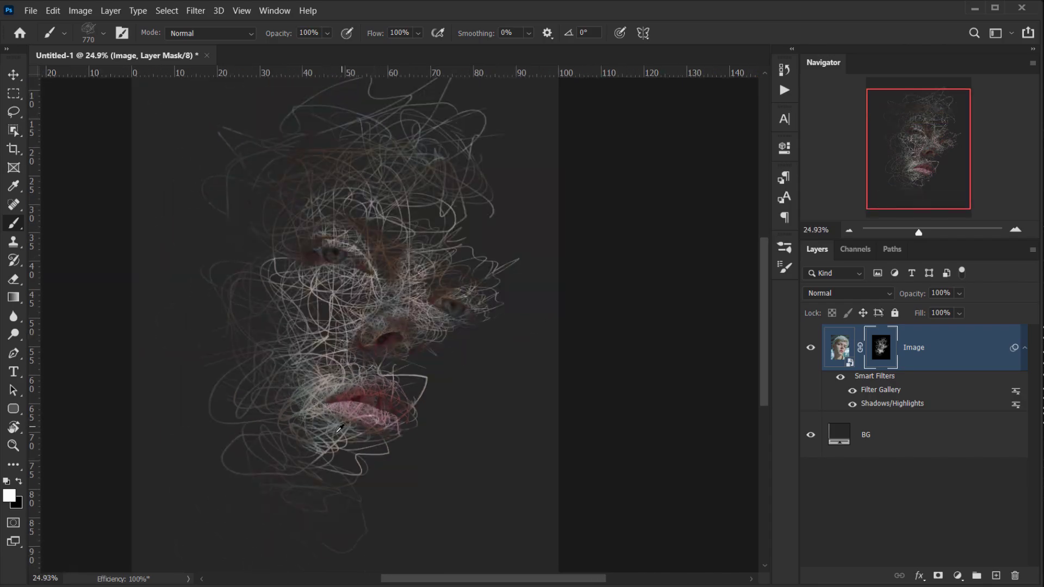
{"action": "scroll", "coordinate": [426, 384], "scroll_direction": "up", "scroll_amount": 2}
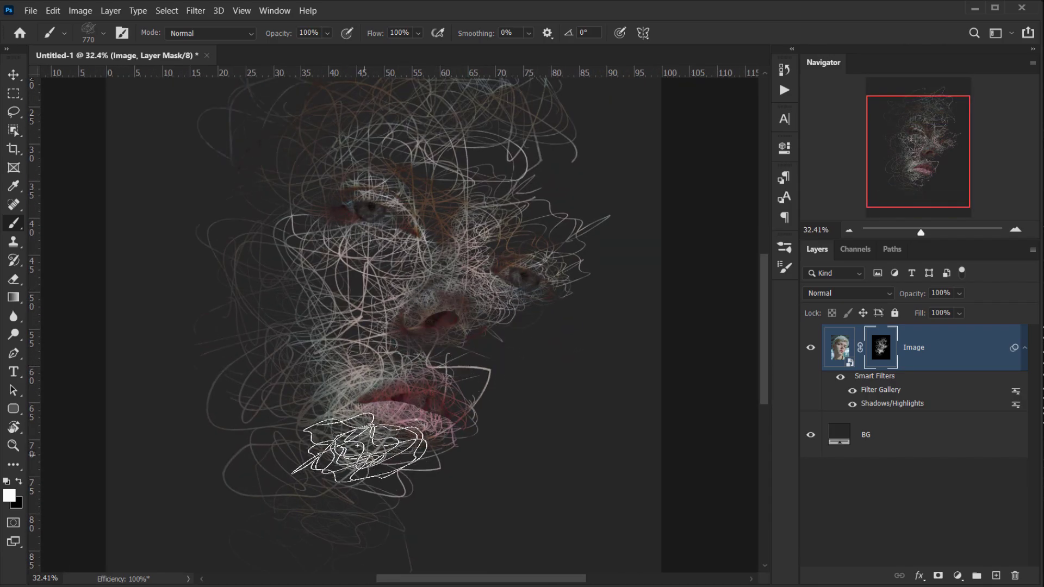
{"action": "scroll", "coordinate": [444, 373], "scroll_direction": "down", "scroll_amount": 1}
{"action": "scroll", "coordinate": [443, 260], "scroll_direction": "down", "scroll_amount": 1}
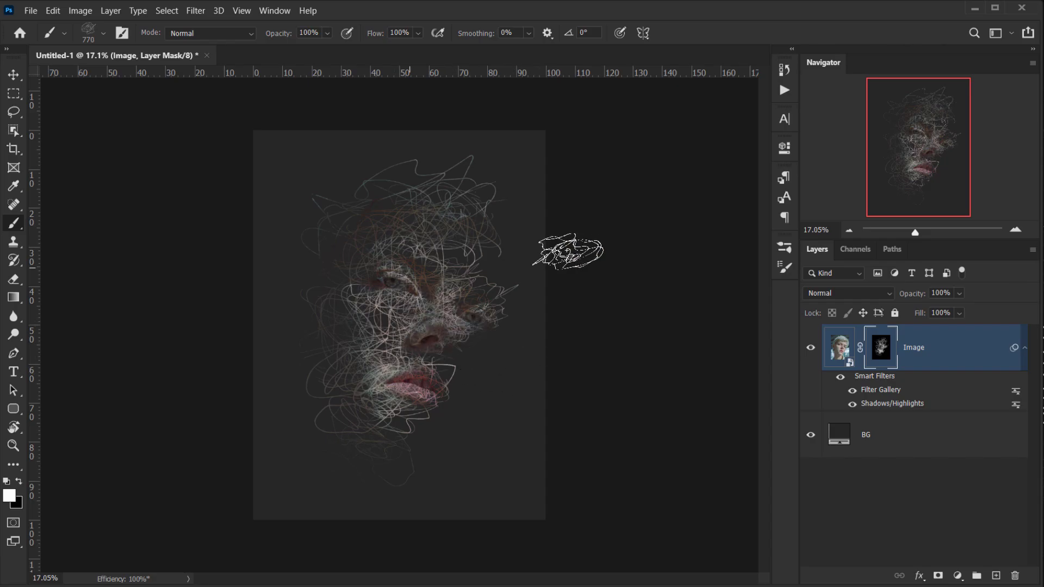
Choose the Scribble-8_LetsPS brush, enlarge it to 1776 px and stamp it on the mask over the chin and lower jaw.
{"action": "scroll", "coordinate": [382, 357], "scroll_direction": "up", "scroll_amount": 3}
{"action": "left_click_drag", "start_coordinate": [370, 416], "coordinate": [401, 239]}
{"action": "left_click_drag", "start_coordinate": [362, 324], "coordinate": [429, 327]}
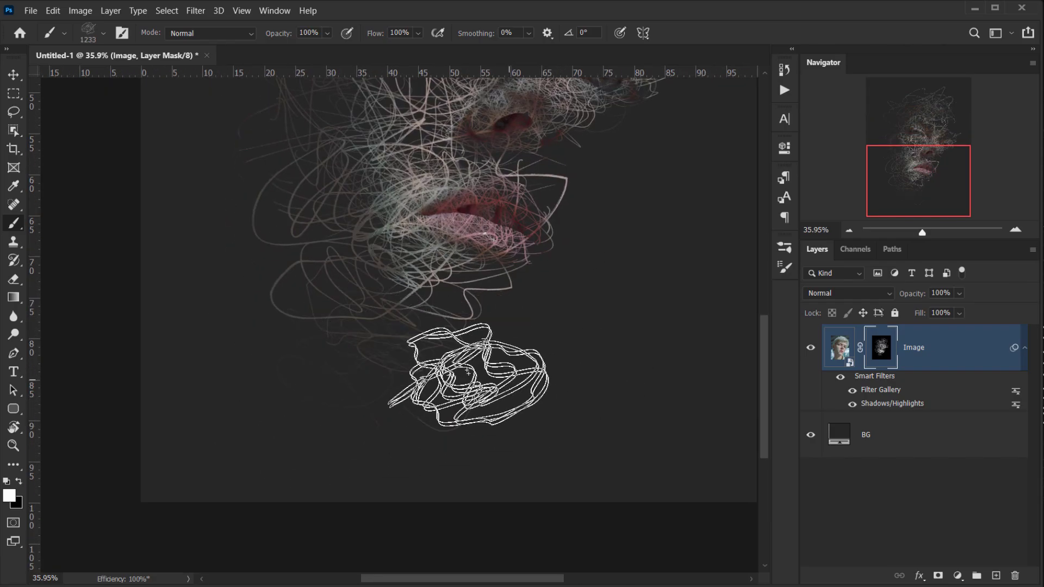
{"action": "right_click", "coordinate": [447, 341]}
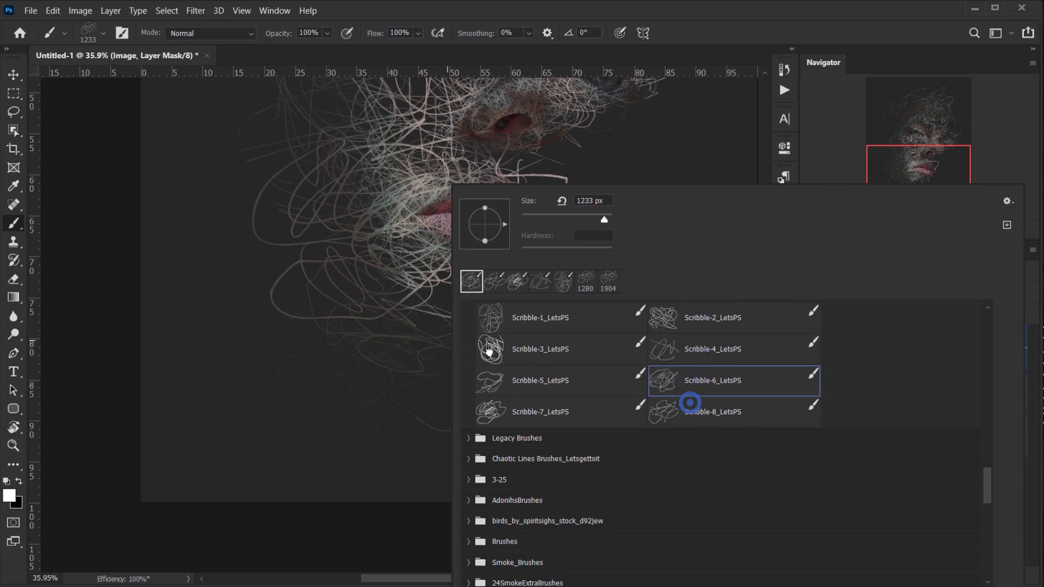
{"action": "double_click", "coordinate": [690, 403]}
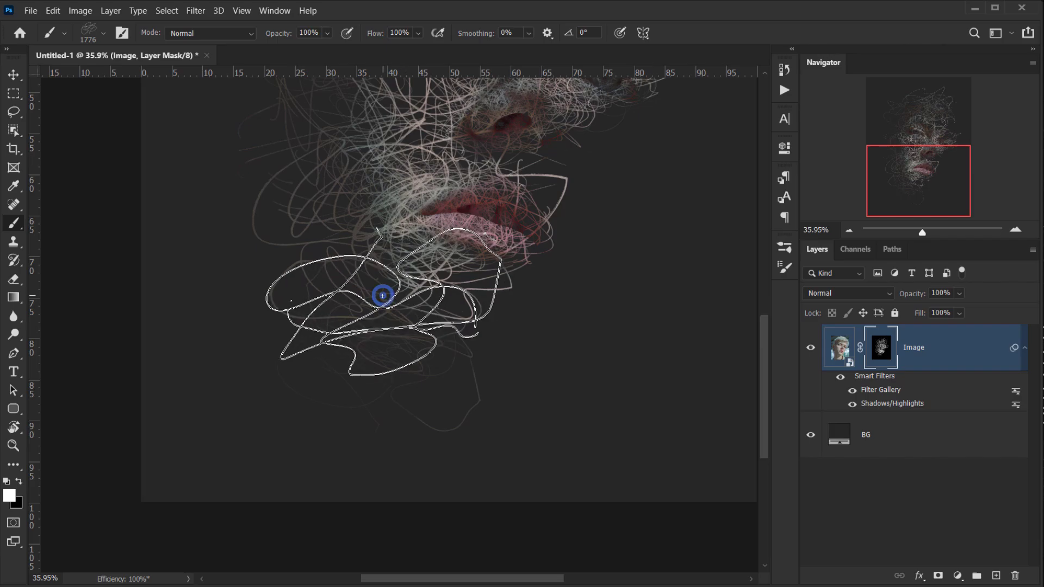
{"action": "left_click", "coordinate": [382, 296]}
Enlarge the scribble brush to 2260 px and stamp it beside the shadowed cheek and at the opposite temple, undoing an unwanted stamp.
{"action": "scroll", "coordinate": [414, 277], "scroll_direction": "down", "scroll_amount": 2}
{"action": "mouse_move", "coordinate": [456, 186]}
{"action": "left_mouse_down"}
{"action": "mouse_move", "coordinate": [458, 357]}
{"action": "mouse_move", "coordinate": [542, 384]}
{"action": "left_mouse_up"}
{"action": "left_click", "coordinate": [543, 384]}
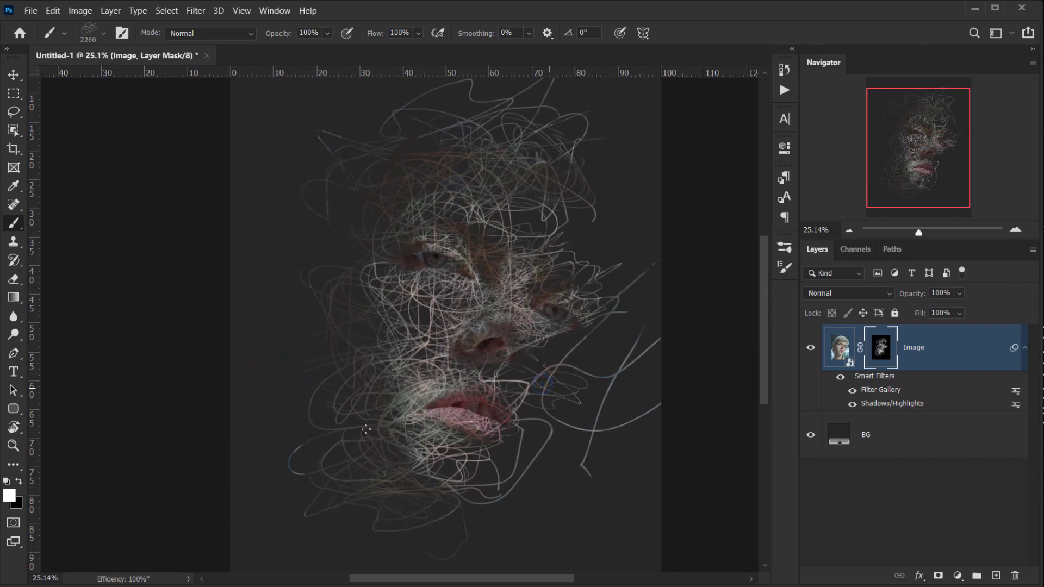
{"action": "key", "text": "ctrl+z"}
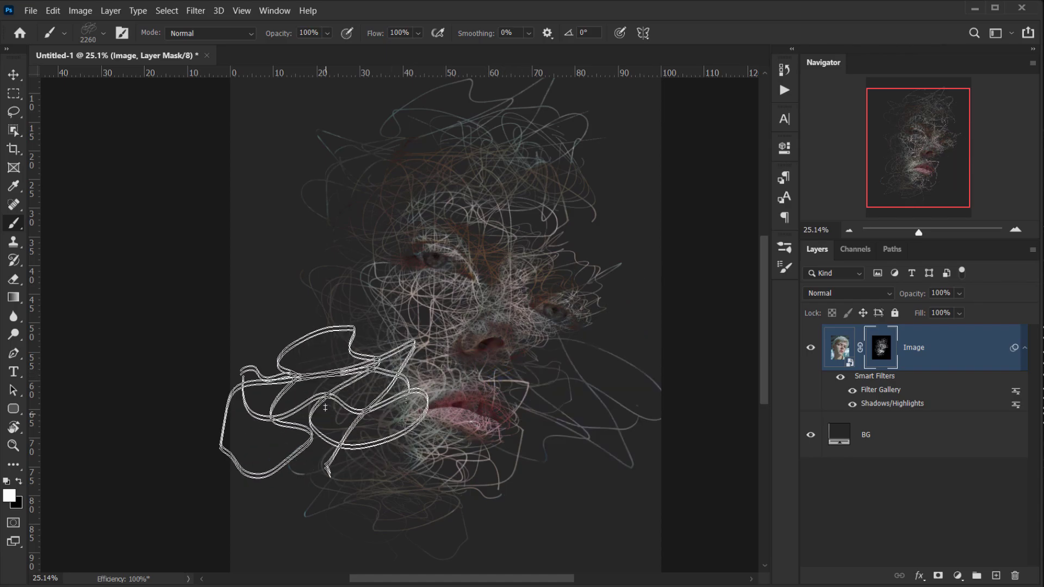
{"action": "left_click", "coordinate": [381, 234]}
{"action": "left_click_drag", "start_coordinate": [381, 222], "coordinate": [441, 280]}
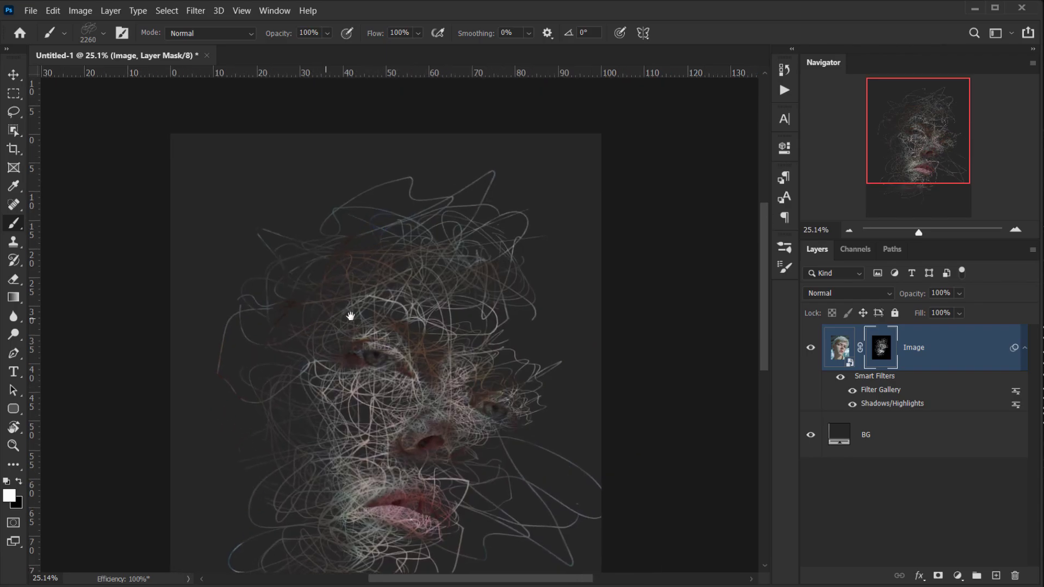
Stamp the large scribble around the chin and jaw below the lips, undoing and replacing the first stamp.
{"action": "scroll", "coordinate": [381, 381], "scroll_direction": "down", "scroll_amount": 1}
{"action": "left_click_drag", "start_coordinate": [396, 380], "coordinate": [402, 171]}
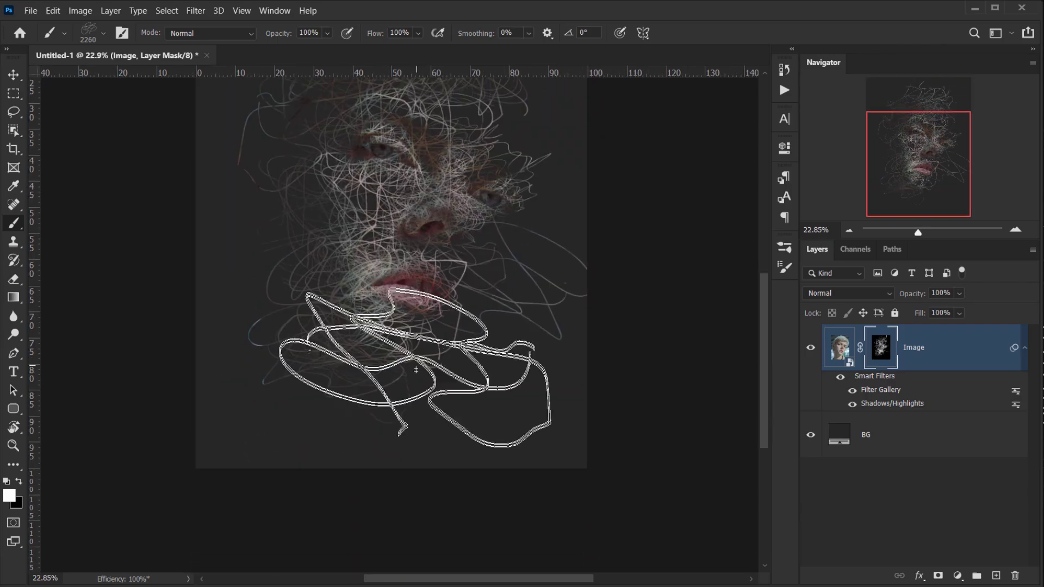
{"action": "left_click", "coordinate": [416, 374]}
{"action": "key", "text": "ctrl+z"}
{"action": "left_click", "coordinate": [495, 313]}
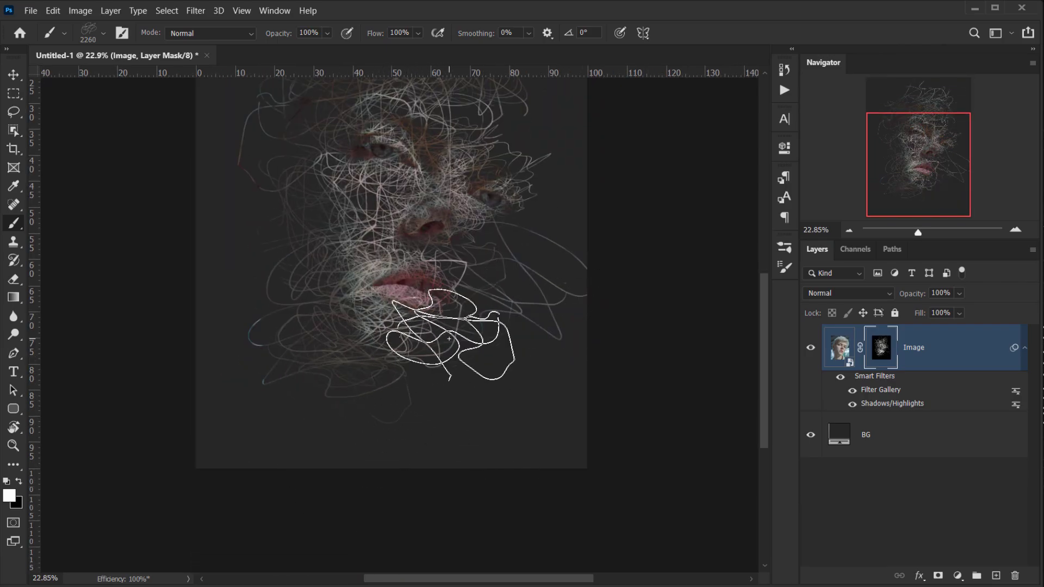
{"action": "left_click", "coordinate": [458, 408]}
Stamp the scribble brush at 2645 px over the hair at the top of the head.
{"action": "scroll", "coordinate": [391, 422], "scroll_direction": "down", "scroll_amount": 4}
{"action": "key", "text": "ctrl+0"}
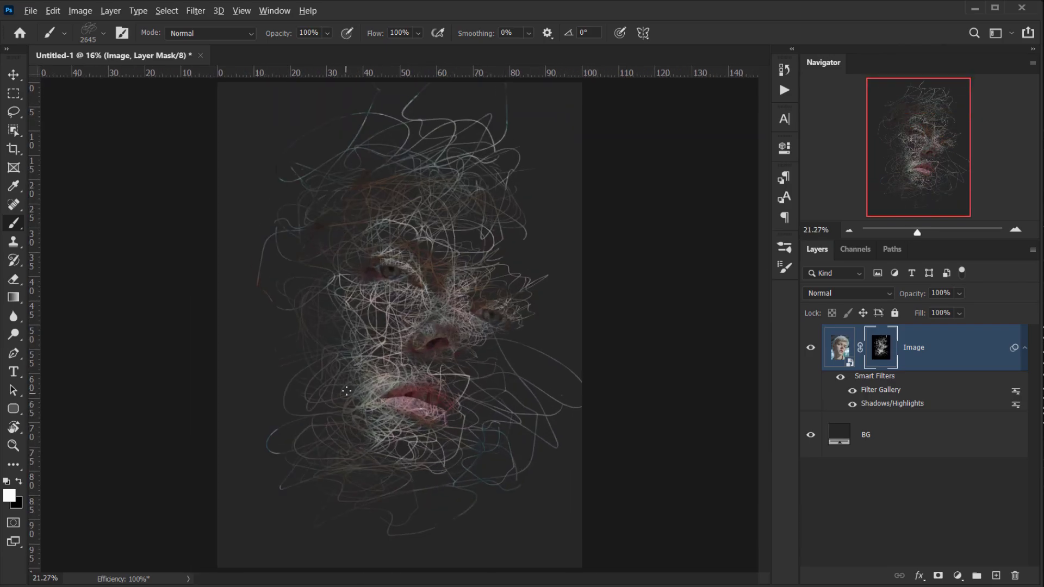
{"action": "left_click", "coordinate": [351, 180]}
{"action": "scroll", "coordinate": [375, 348], "scroll_direction": "down", "scroll_amount": 4}
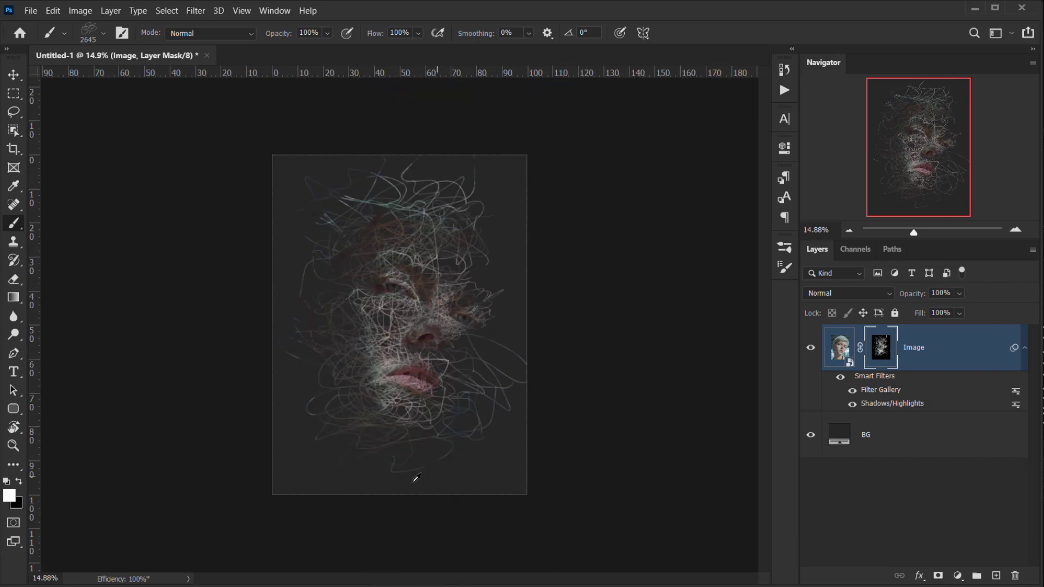
Reduce the scribble brush to 1370 px and add strokes around the temple above the shadowed eye.
{"action": "scroll", "coordinate": [369, 415], "scroll_direction": "up", "scroll_amount": 6}
{"action": "left_click_drag", "start_coordinate": [343, 280], "coordinate": [223, 312]}
{"action": "scroll", "coordinate": [298, 475], "scroll_direction": "down", "scroll_amount": 3}
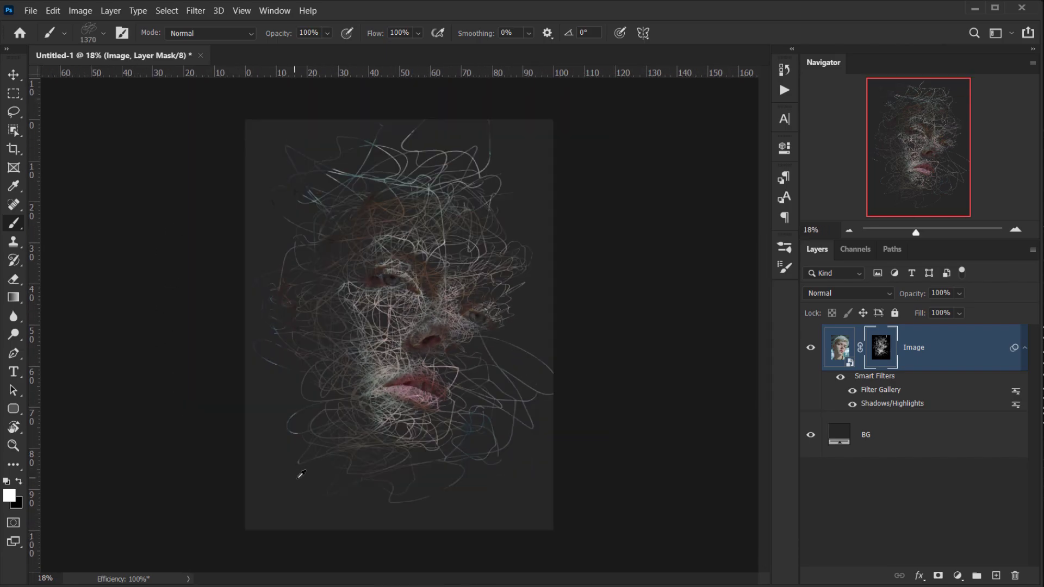
Choose the Scribble-7_LetsPS brush, set it to 1585 px, stamp it over the lit cheek and undo the last unwanted stroke.
{"action": "scroll", "coordinate": [382, 328], "scroll_direction": "up", "scroll_amount": 3}
{"action": "right_click", "coordinate": [411, 303]}
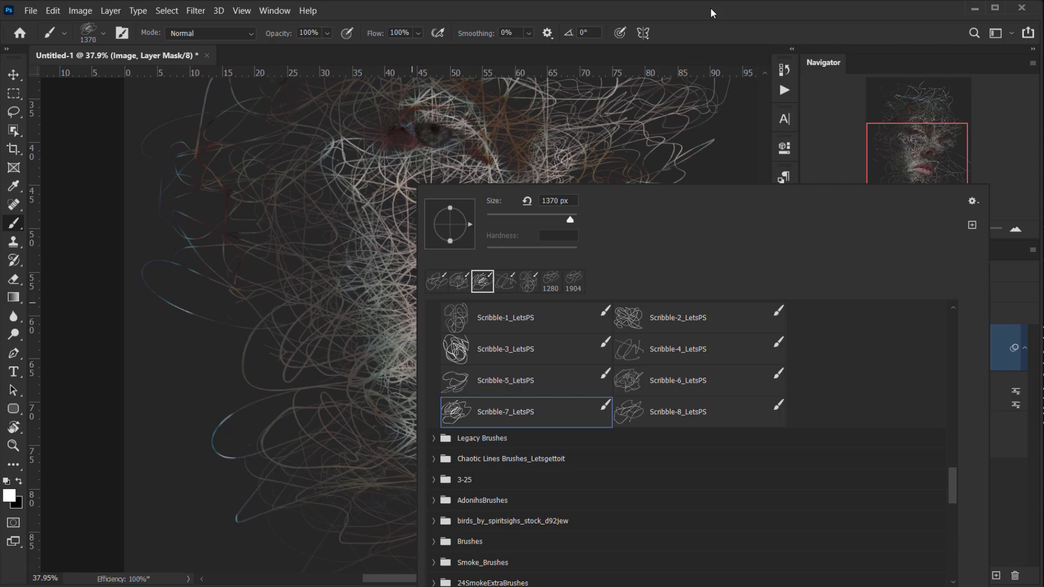
{"action": "left_click", "coordinate": [712, 13]}
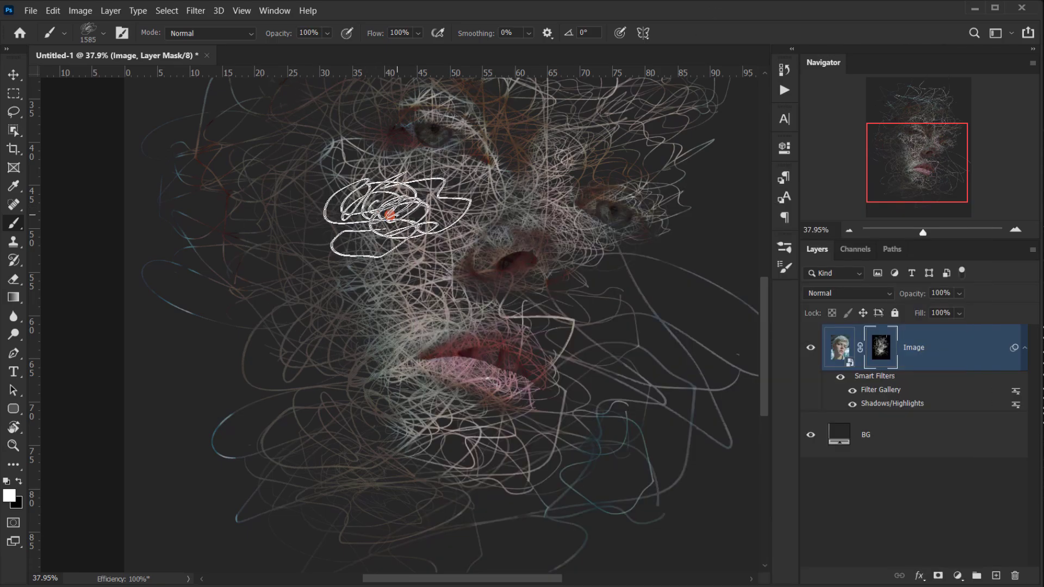
{"action": "left_click", "coordinate": [398, 215]}
{"action": "left_click_drag", "start_coordinate": [302, 326], "coordinate": [348, 327]}
{"action": "key", "text": "ctrl+z"}
Enlarge the scribble brush to 3590 px.
{"action": "scroll", "coordinate": [313, 479], "scroll_direction": "down", "scroll_amount": 4}
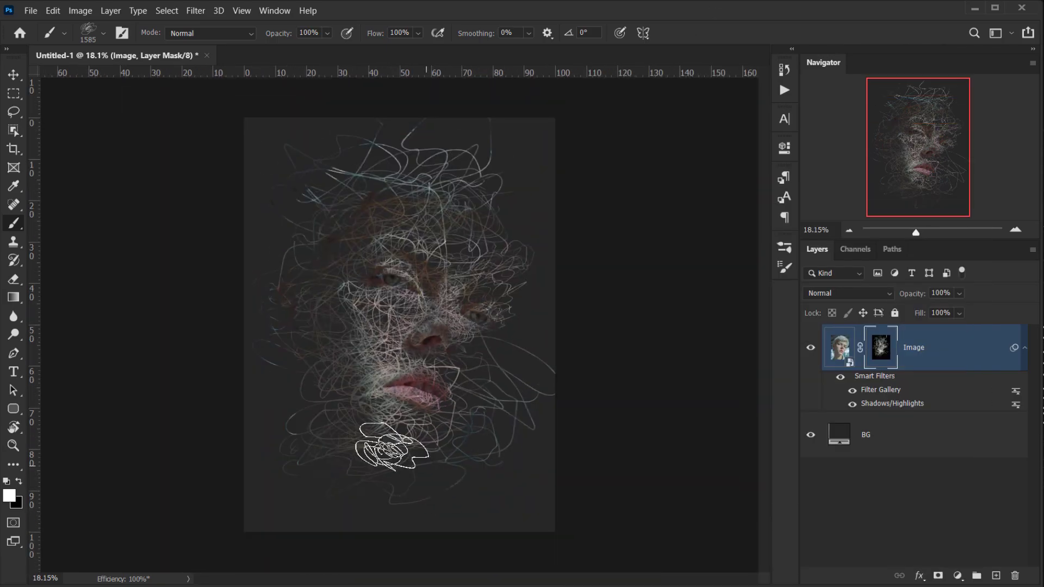
{"action": "scroll", "coordinate": [418, 358], "scroll_direction": "up", "scroll_amount": 2}
{"action": "left_click_drag", "start_coordinate": [321, 232], "coordinate": [397, 244]}
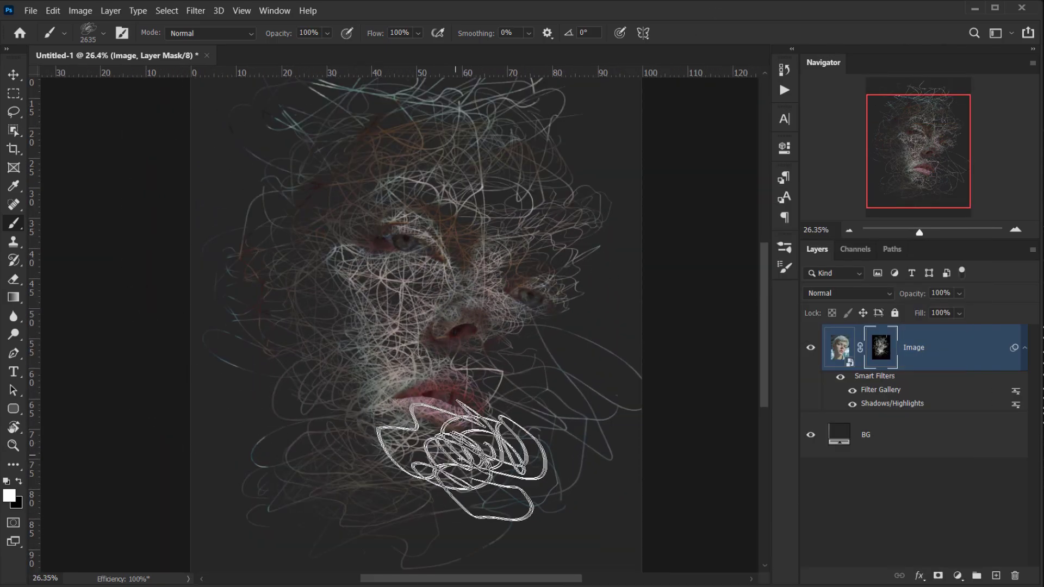
{"action": "scroll", "coordinate": [320, 522], "scroll_direction": "down", "scroll_amount": 1}
{"action": "scroll", "coordinate": [402, 318], "scroll_direction": "up", "scroll_amount": 2}
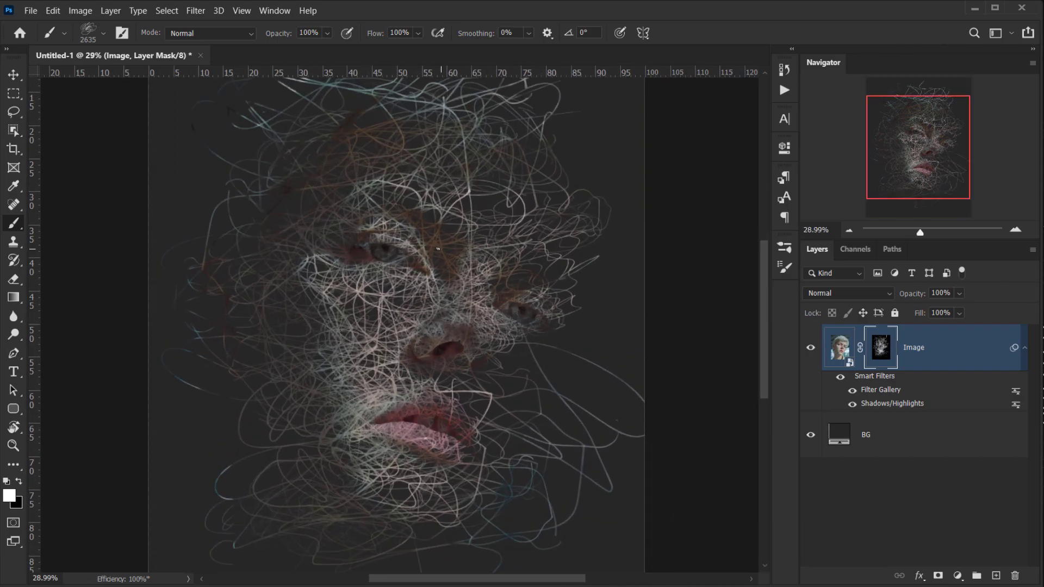
{"action": "scroll", "coordinate": [383, 325], "scroll_direction": "down", "scroll_amount": 2}
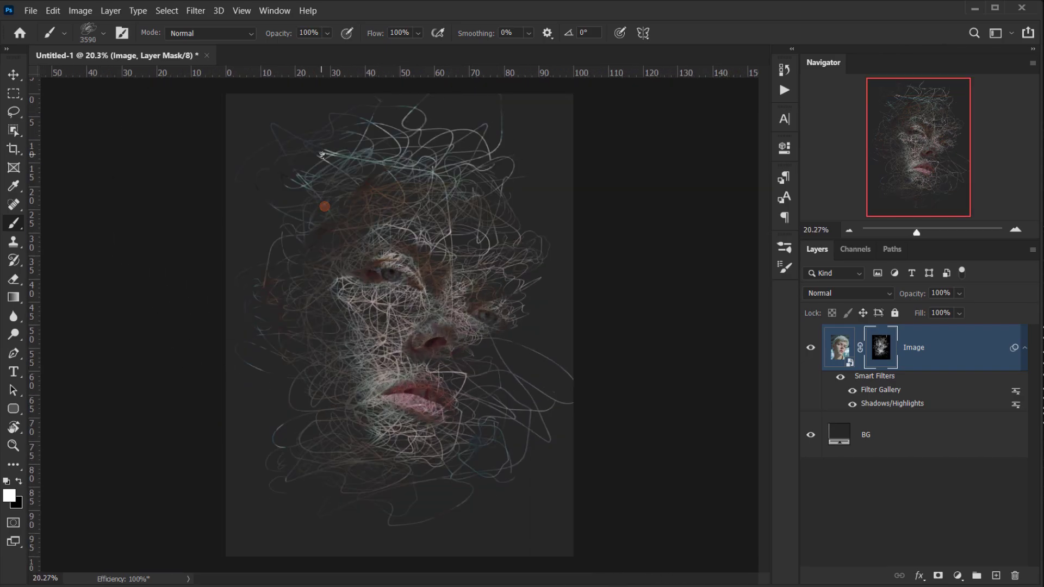
{"action": "key", "text": "bracketright"}
{"action": "key", "text": "bracketright"}
{"action": "key", "text": "bracketright"}
{"action": "key", "text": "bracketright"}
{"action": "key", "text": "bracketright"}
{"action": "key", "text": "bracketright"}
{"action": "key", "text": "bracketright"}
{"action": "key", "text": "bracketright"}
{"action": "key", "text": "bracketright"}
{"action": "key", "text": "bracketright"}
{"action": "scroll", "coordinate": [428, 467], "scroll_direction": "up", "scroll_amount": 1}
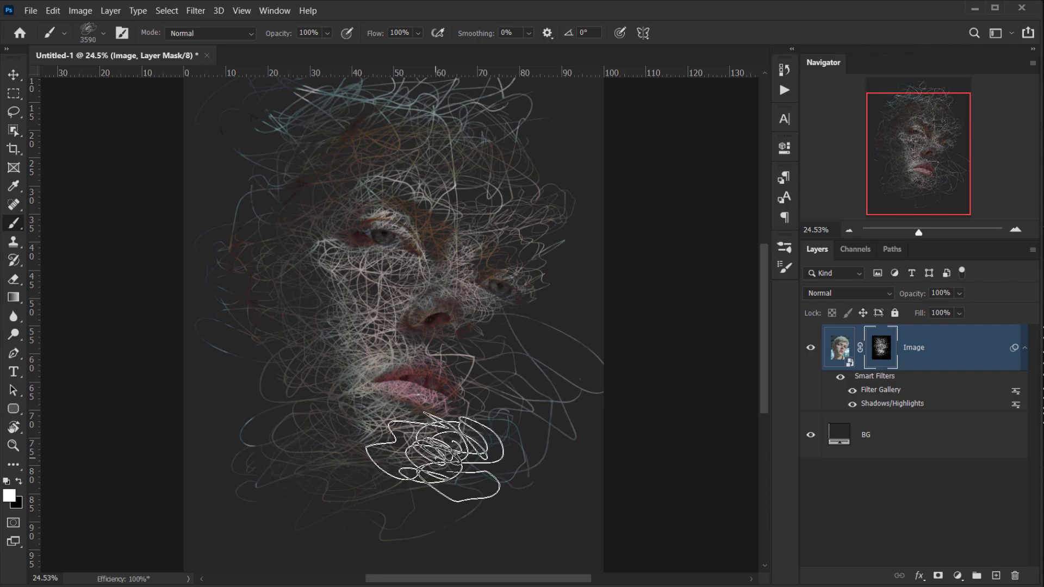
Rotate the canvas view sideways, set the scribble brush to 2388 px and try a stamp over the chin.
{"action": "key", "text": "r"}
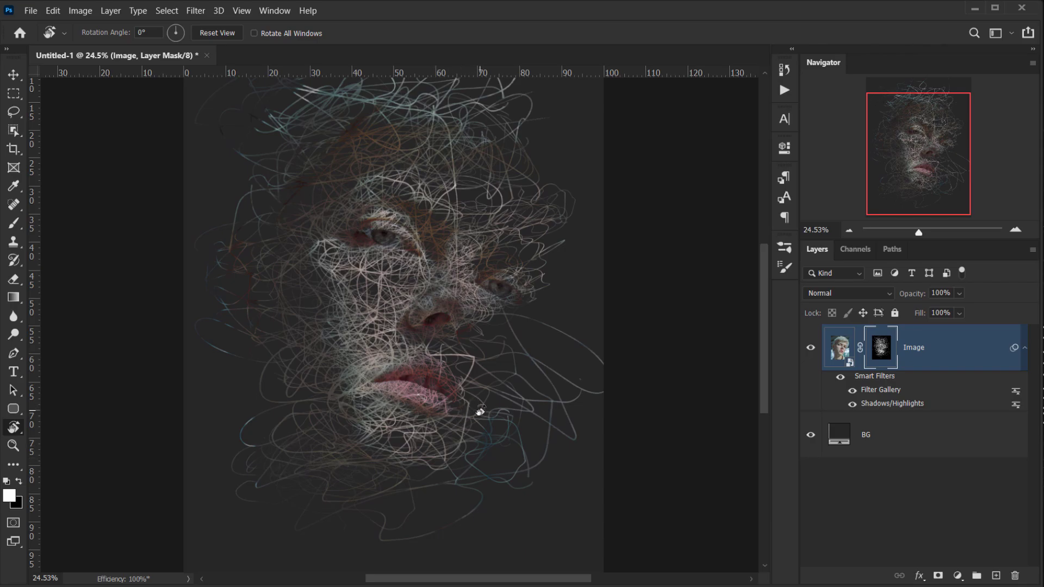
{"action": "left_click_drag", "start_coordinate": [477, 428], "coordinate": [485, 336]}
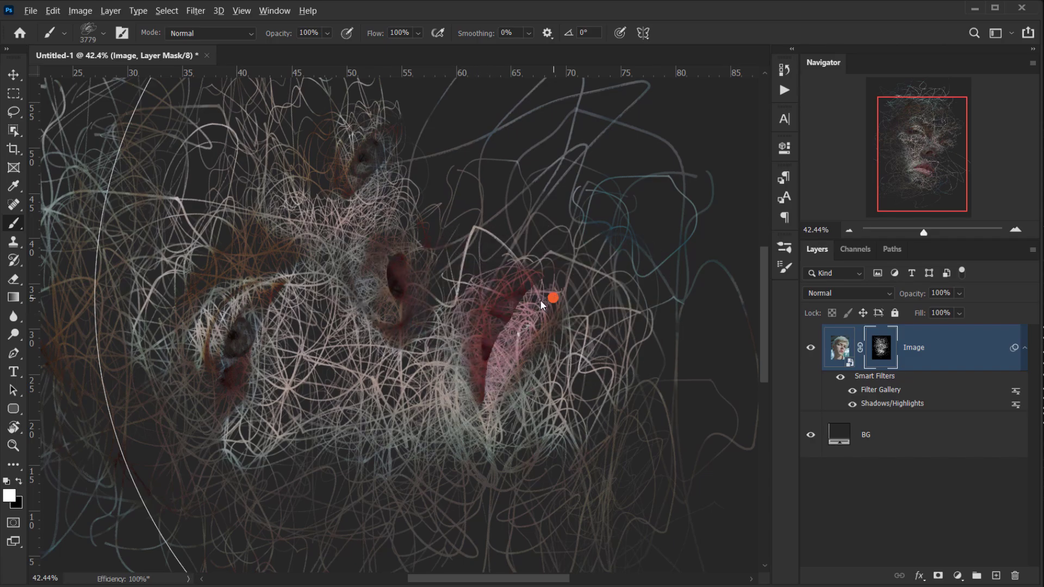
{"action": "left_click_drag", "start_coordinate": [400, 326], "coordinate": [302, 328]}
{"action": "left_click", "coordinate": [578, 285]}
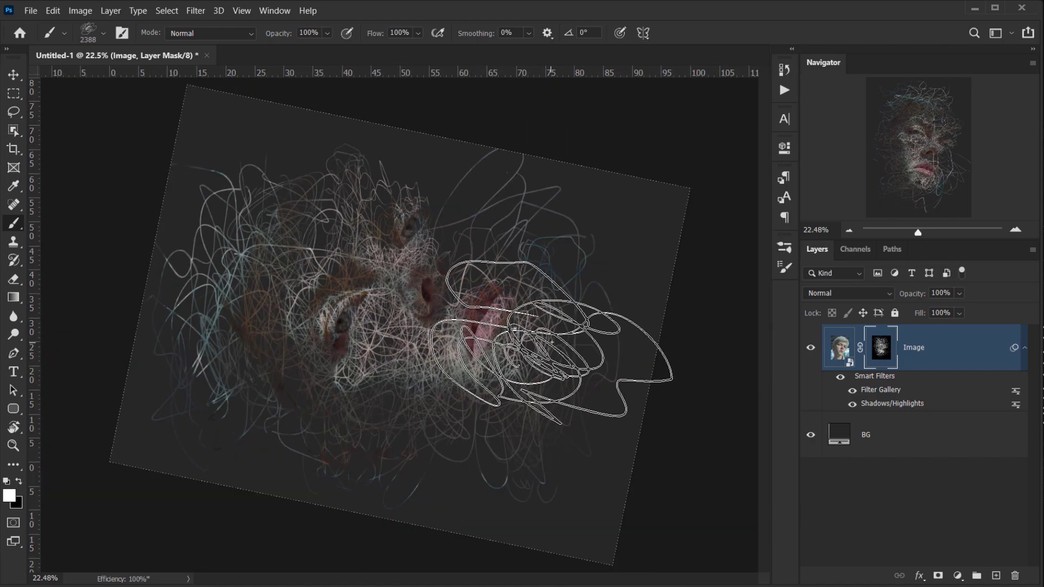
{"action": "key", "text": "ctrl+z"}
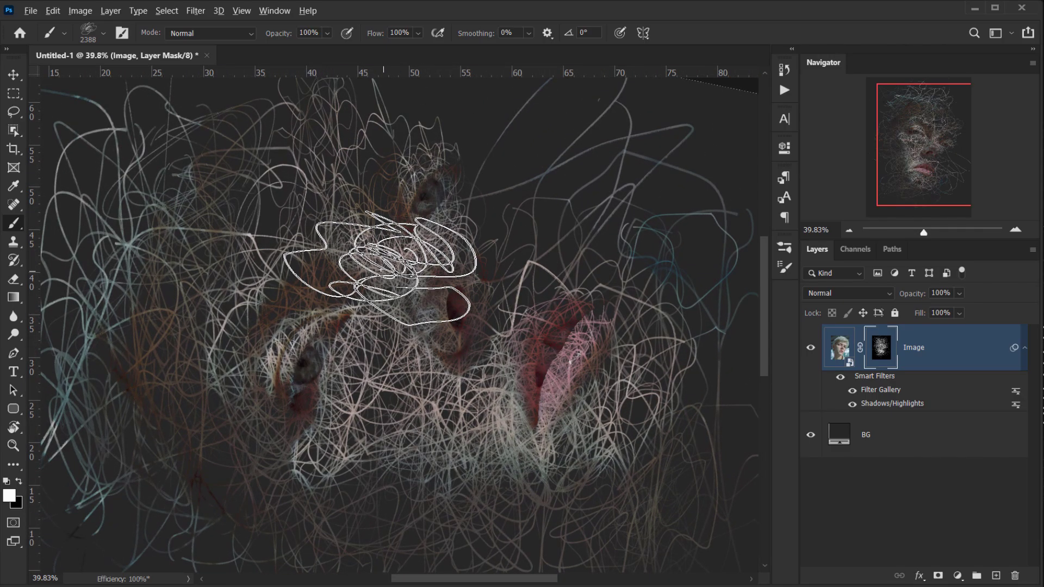
Choose the Scribble-4_LetsPS brush and set its size to 2400 px.
{"action": "left_click_drag", "start_coordinate": [380, 269], "coordinate": [321, 273]}
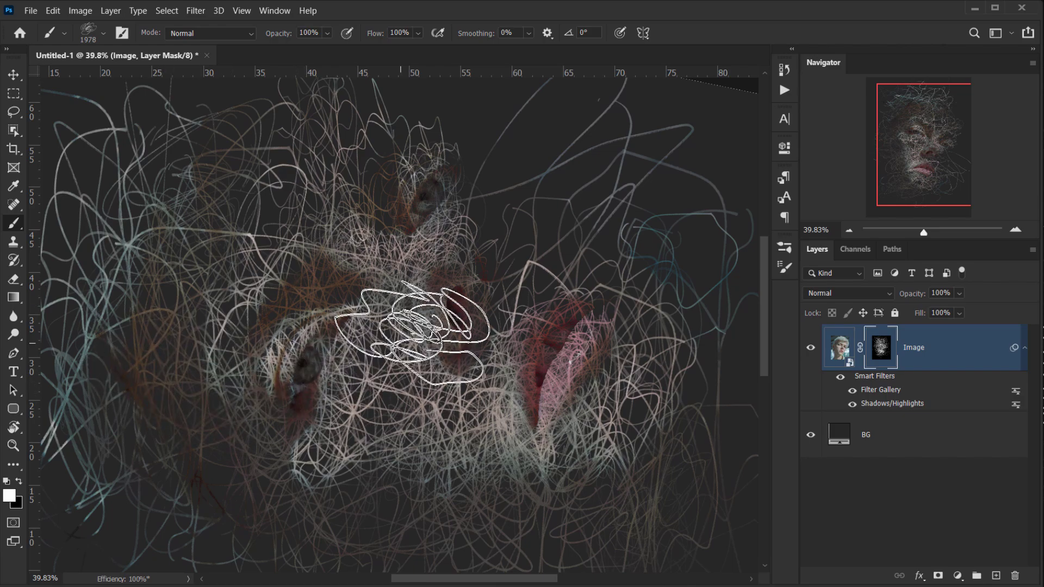
{"action": "right_click", "coordinate": [413, 333]}
{"action": "left_click", "coordinate": [674, 351]}
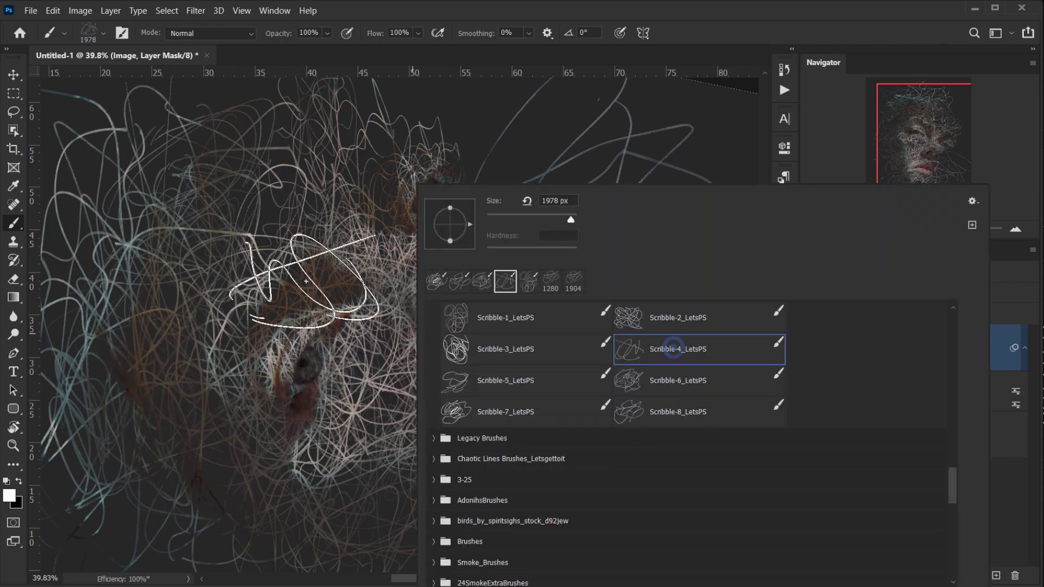
{"action": "left_click", "coordinate": [710, 3]}
{"action": "left_click_drag", "start_coordinate": [555, 310], "coordinate": [620, 303]}
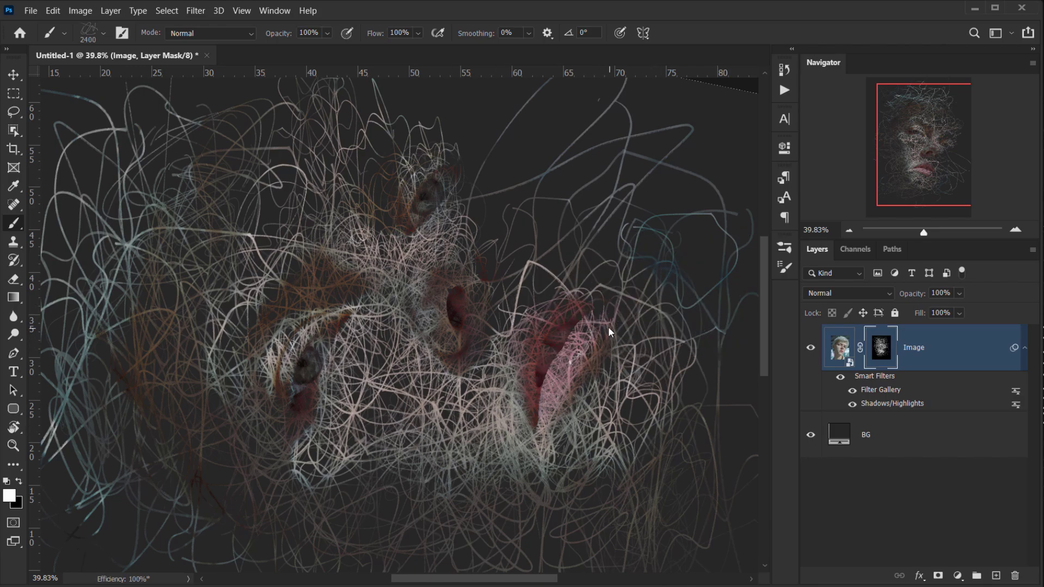
Stamp the scribble brush over the neck below the chin and rotate the canvas view back upright.
{"action": "scroll", "coordinate": [543, 405], "scroll_direction": "down", "scroll_amount": 4}
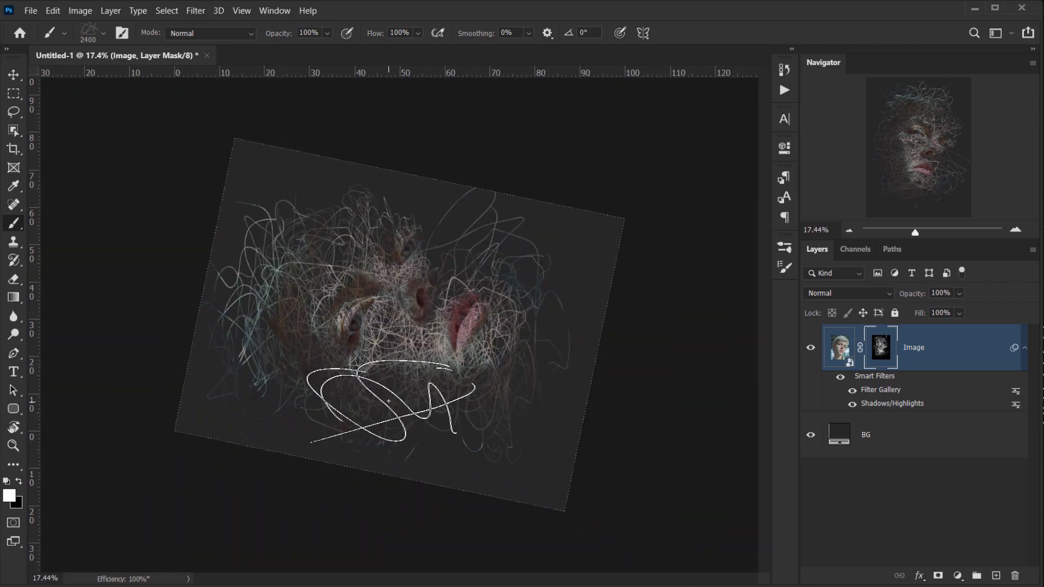
{"action": "scroll", "coordinate": [472, 403], "scroll_direction": "up", "scroll_amount": 1}
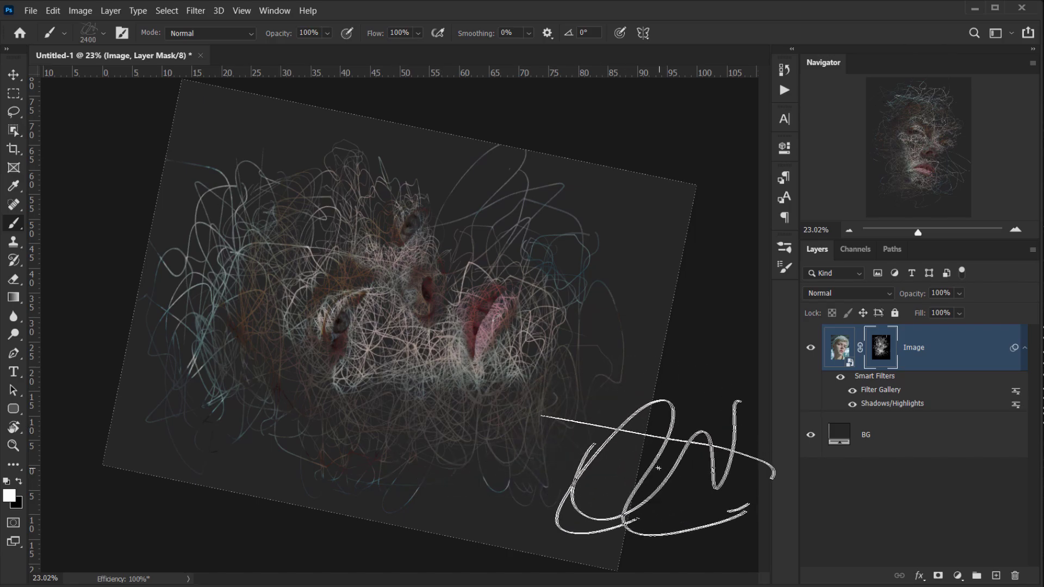
{"action": "left_click_drag", "start_coordinate": [595, 398], "coordinate": [407, 447]}
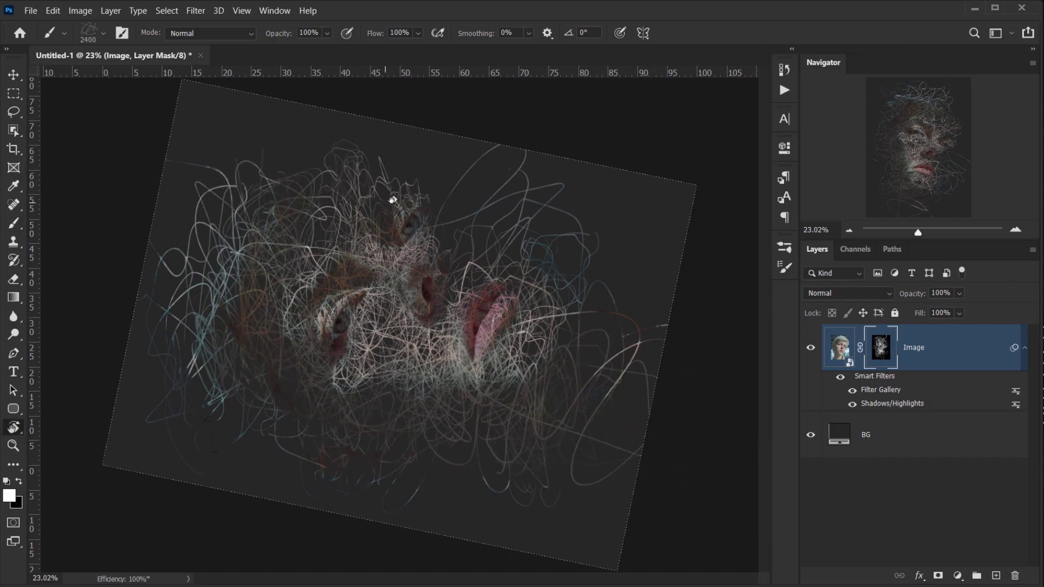
{"action": "left_click_drag", "start_coordinate": [393, 199], "coordinate": [492, 304]}
{"action": "scroll", "coordinate": [480, 330], "scroll_direction": "down", "scroll_amount": 3}
{"action": "scroll", "coordinate": [475, 342], "scroll_direction": "up", "scroll_amount": 4}
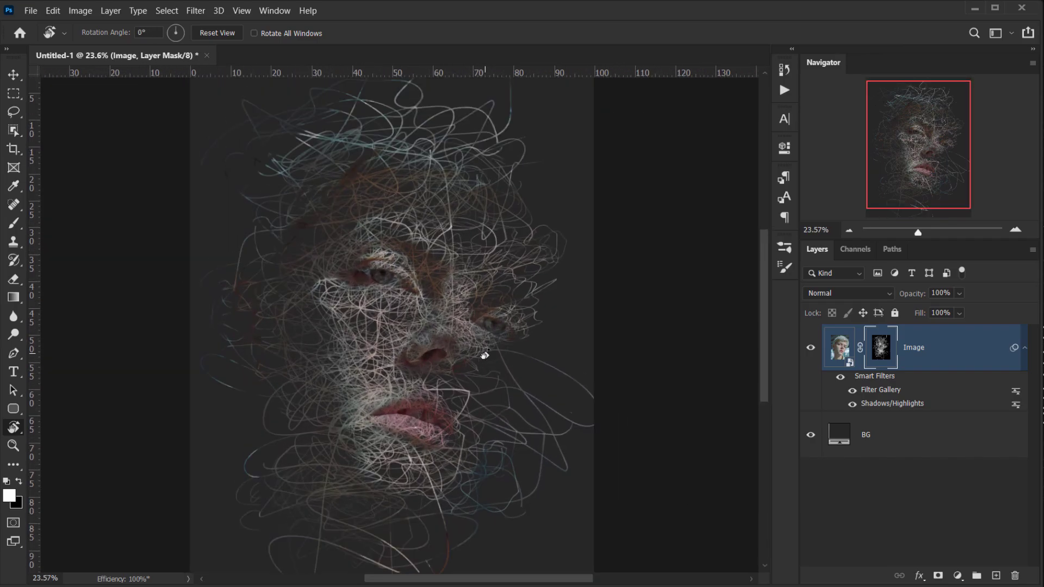
{"action": "key", "text": "b"}
Examine the density and detail of the scribble strokes across the face, from the eyes to the nose and lips.
{"action": "scroll", "coordinate": [477, 359], "scroll_direction": "up", "scroll_amount": 5}
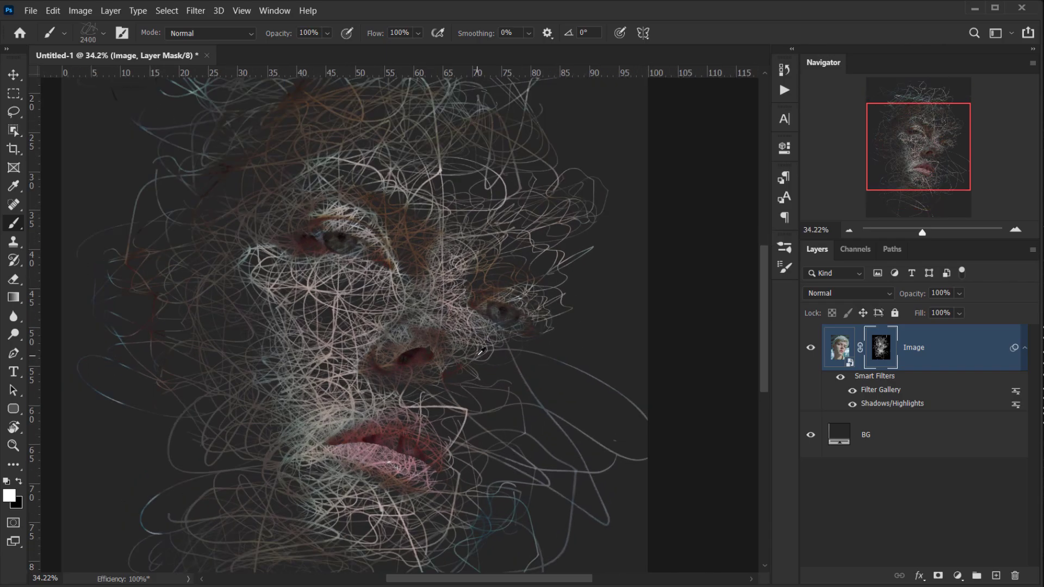
{"action": "scroll", "coordinate": [368, 391], "scroll_direction": "down", "scroll_amount": 6}
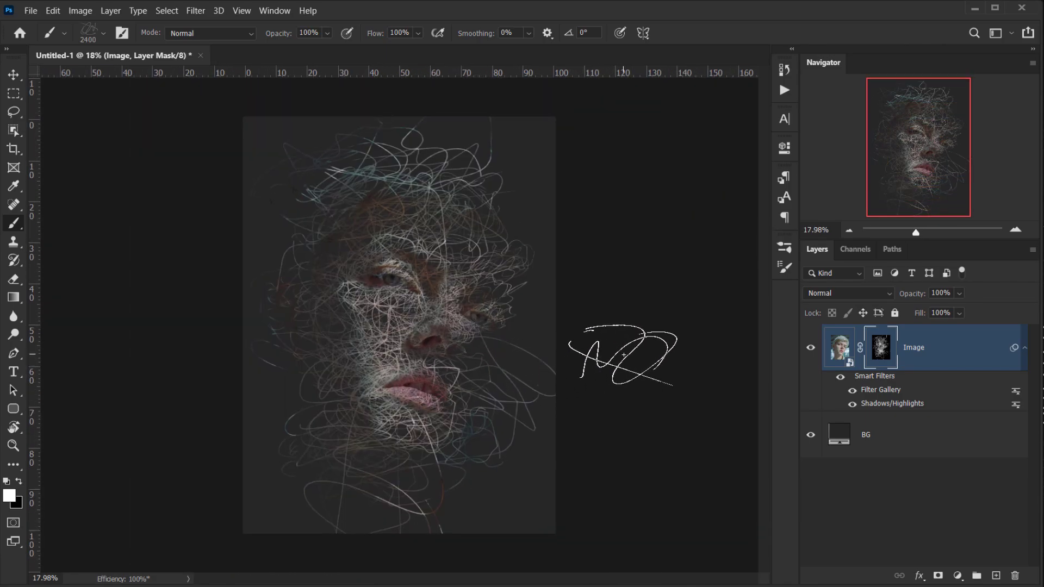
{"action": "scroll", "coordinate": [370, 342], "scroll_direction": "up", "scroll_amount": 5}
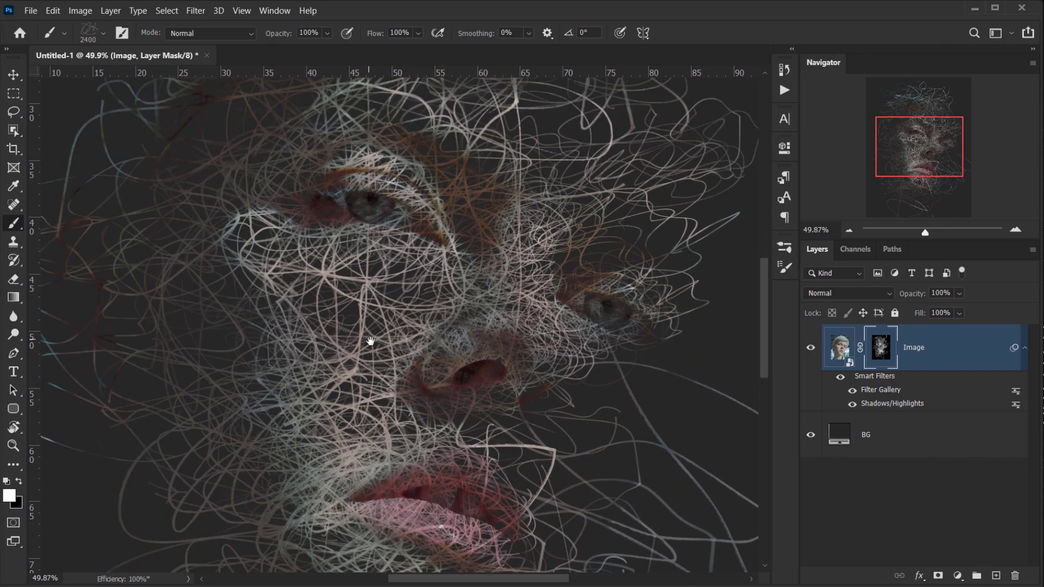
{"action": "left_click_drag", "start_coordinate": [370, 341], "coordinate": [379, 289]}
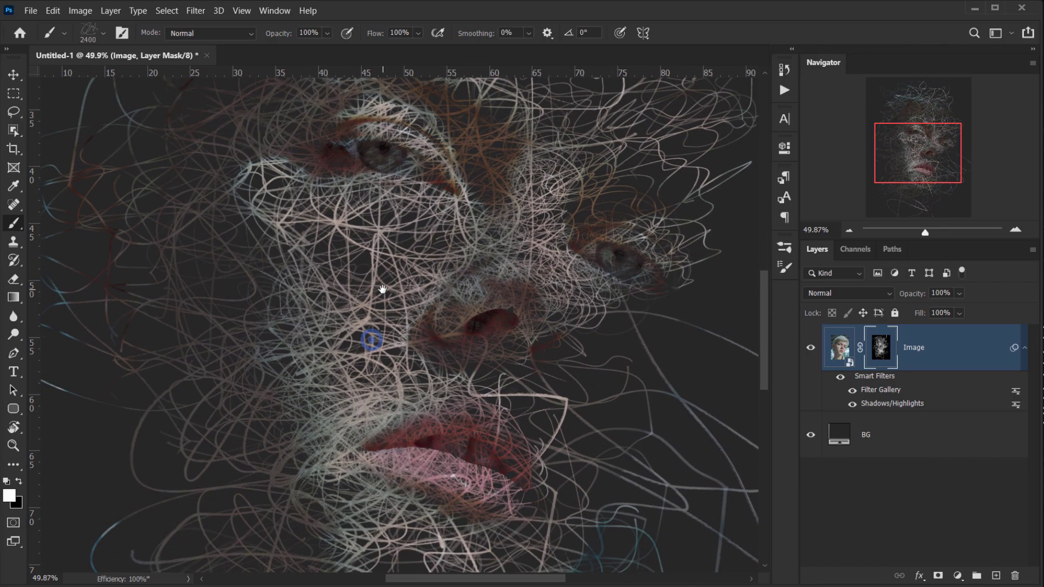
{"action": "scroll", "coordinate": [465, 340], "scroll_direction": "down", "scroll_amount": 3}
{"action": "scroll", "coordinate": [463, 342], "scroll_direction": "up", "scroll_amount": 4}
{"action": "scroll", "coordinate": [466, 338], "scroll_direction": "up", "scroll_amount": 2}
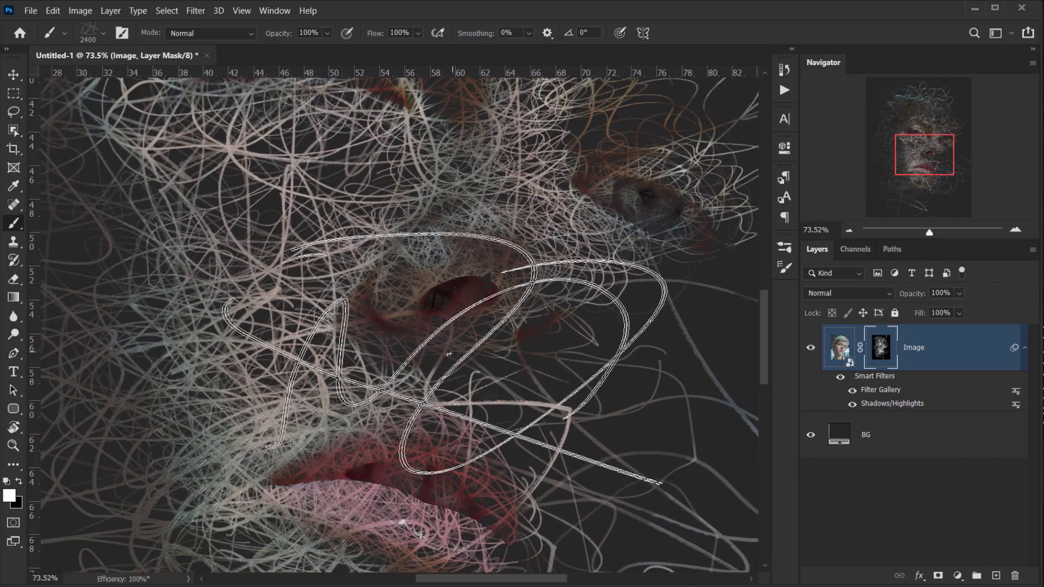
{"action": "scroll", "coordinate": [471, 345], "scroll_direction": "down", "scroll_amount": 4}
{"action": "key", "text": "v"}
{"action": "scroll", "coordinate": [475, 352], "scroll_direction": "down", "scroll_amount": 4}
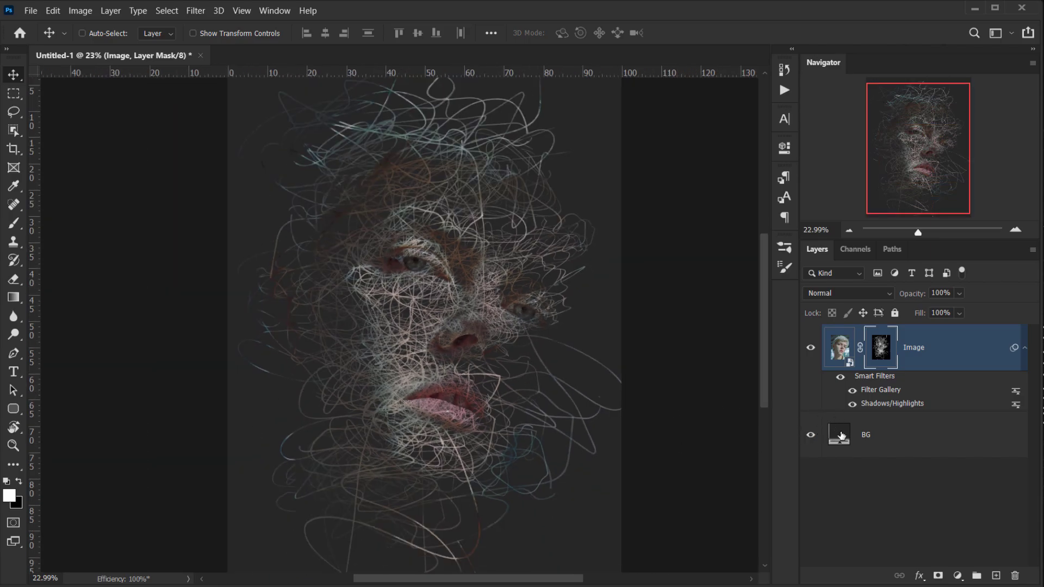
Try several colours for the BG solid colour fill, from dark red to white, and set it to dark brown 1b130c.
{"action": "double_click", "coordinate": [841, 435]}
{"action": "left_click", "coordinate": [731, 378]}
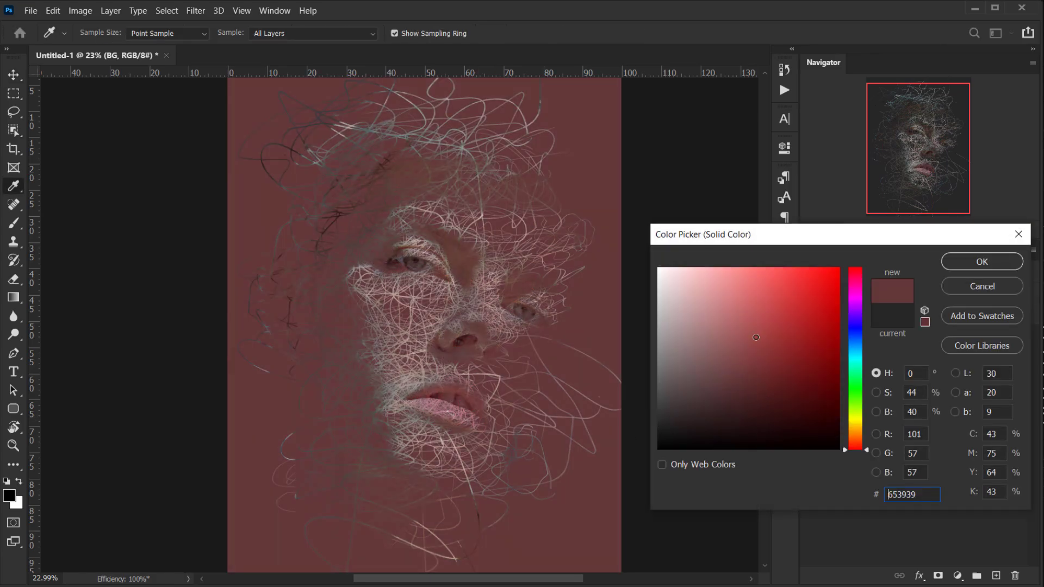
{"action": "mouse_move", "coordinate": [756, 337]}
{"action": "left_mouse_down"}
{"action": "mouse_move", "coordinate": [778, 289]}
{"action": "mouse_move", "coordinate": [799, 428]}
{"action": "left_mouse_up"}
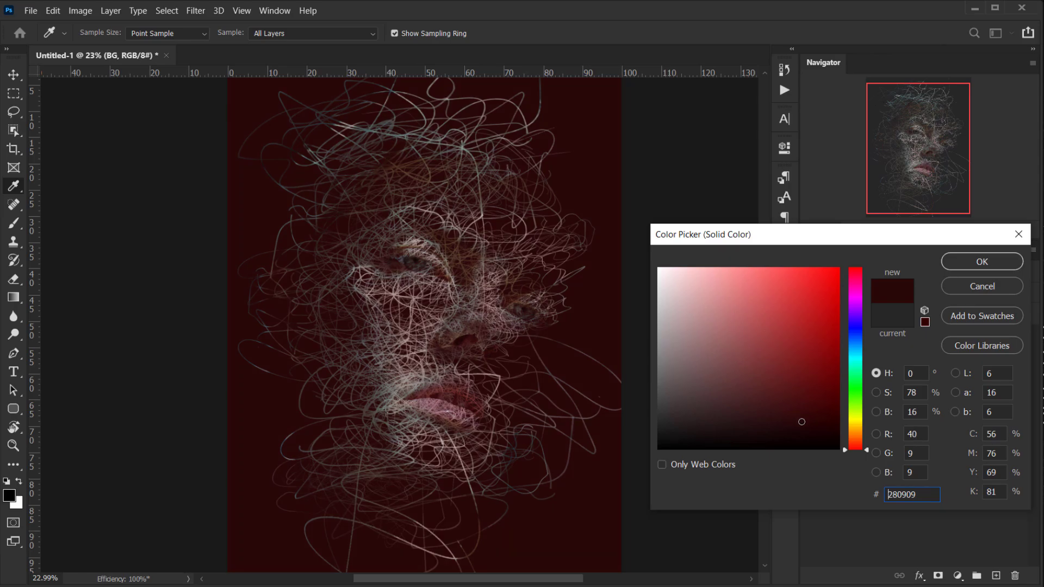
{"action": "left_click_drag", "start_coordinate": [849, 382], "coordinate": [849, 259]}
{"action": "left_click_drag", "start_coordinate": [851, 438], "coordinate": [854, 447]}
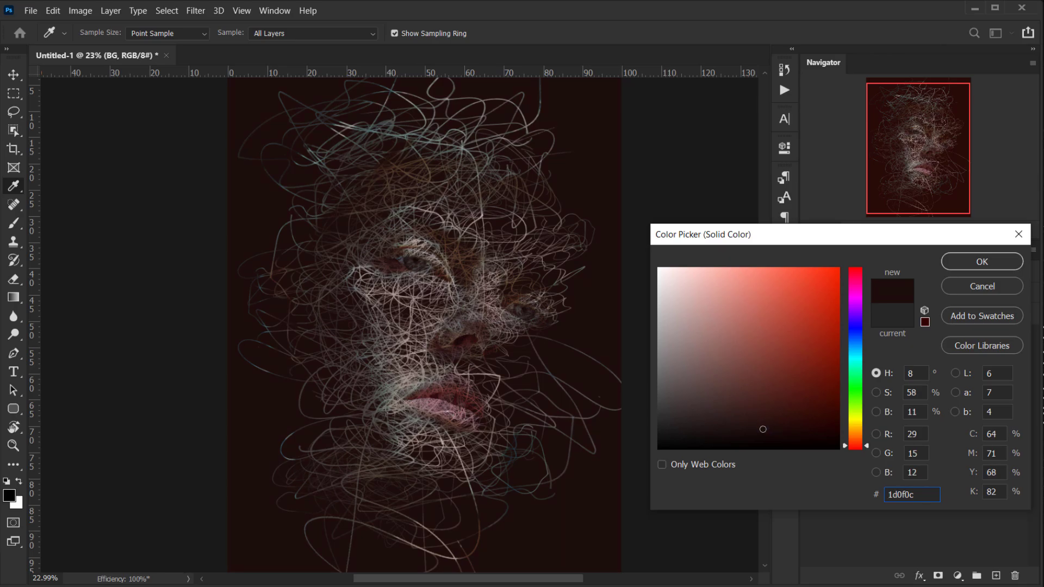
{"action": "mouse_move", "coordinate": [761, 430]}
{"action": "left_mouse_down"}
{"action": "mouse_move", "coordinate": [651, 261]}
{"action": "mouse_move", "coordinate": [645, 214]}
{"action": "left_mouse_up"}
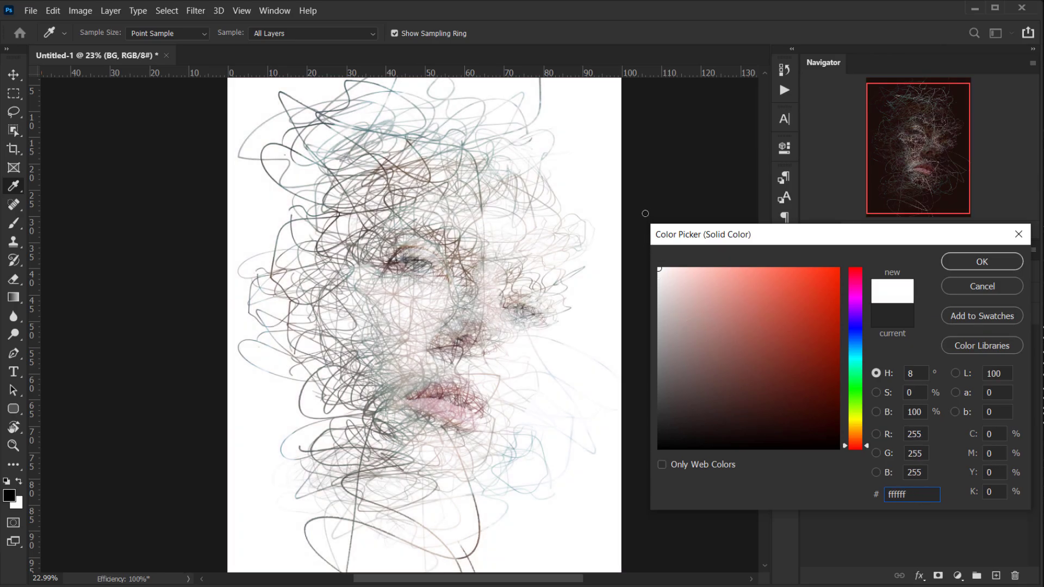
{"action": "mouse_move", "coordinate": [707, 283]}
{"action": "left_mouse_down"}
{"action": "mouse_move", "coordinate": [763, 362]}
{"action": "mouse_move", "coordinate": [775, 418]}
{"action": "mouse_move", "coordinate": [766, 432]}
{"action": "left_mouse_up"}
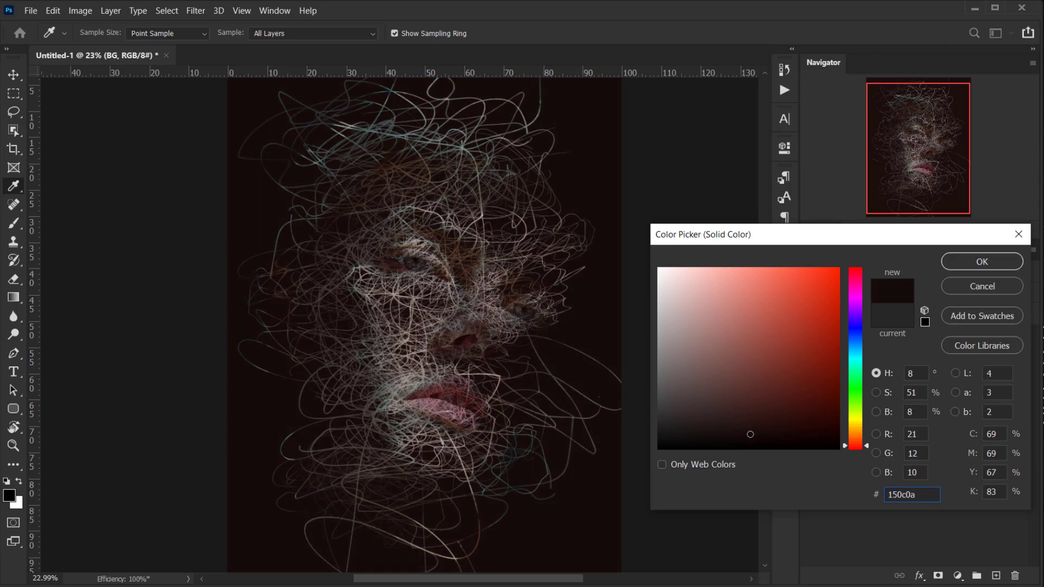
{"action": "left_click", "coordinate": [854, 435]}
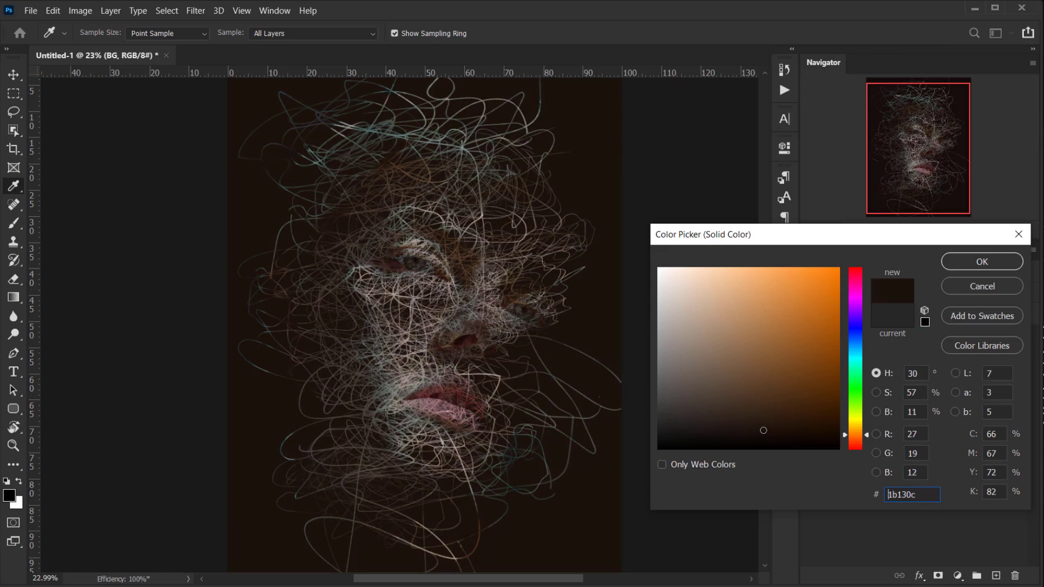
{"action": "left_click", "coordinate": [966, 262]}
Add a Hue/Saturation adjustment layer clipped to the Image layer and set its saturation to 0.
{"action": "scroll", "coordinate": [451, 356], "scroll_direction": "down", "scroll_amount": 3}
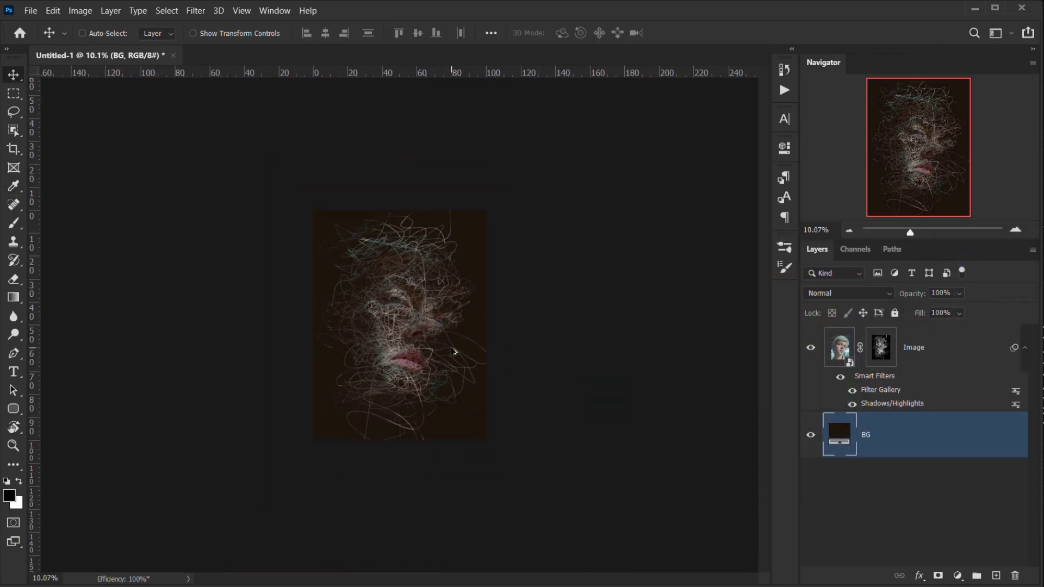
{"action": "scroll", "coordinate": [454, 352], "scroll_direction": "up", "scroll_amount": 1}
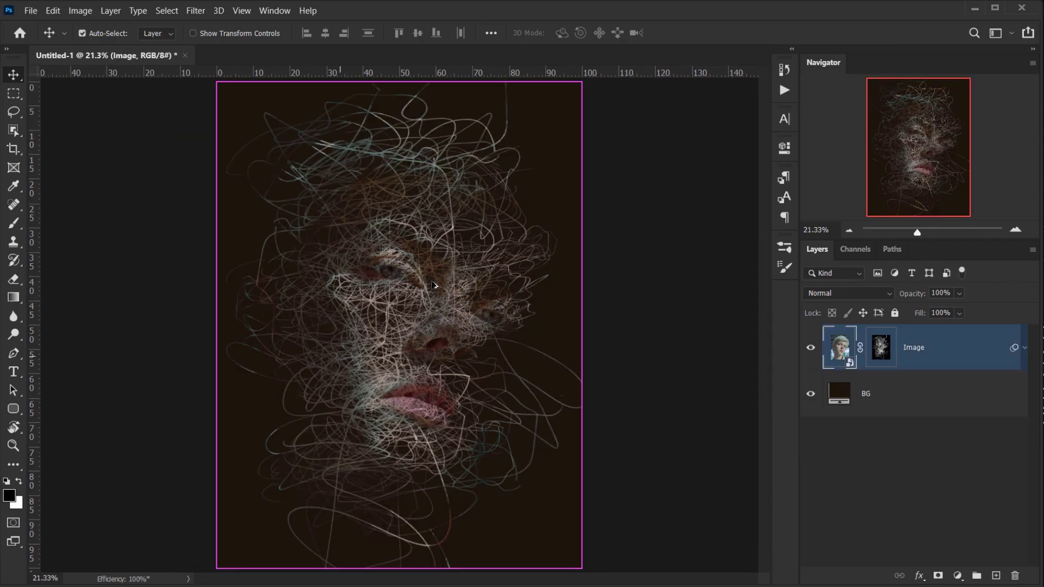
{"action": "scroll", "coordinate": [433, 284], "scroll_direction": "up", "scroll_amount": 2}
{"action": "left_click_drag", "start_coordinate": [524, 269], "coordinate": [492, 287]}
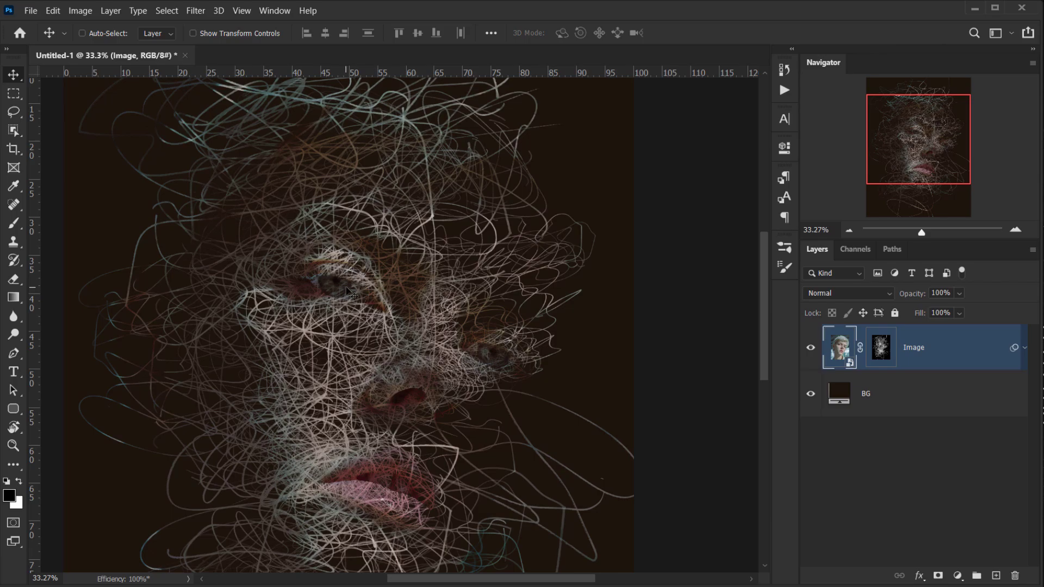
{"action": "scroll", "coordinate": [397, 301], "scroll_direction": "down", "scroll_amount": 2}
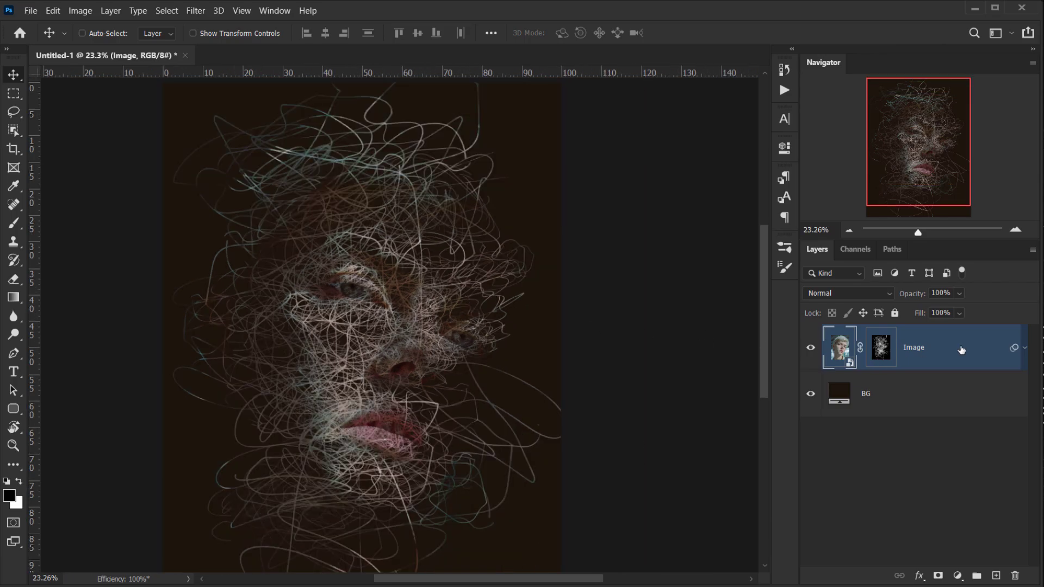
{"action": "left_click", "coordinate": [957, 576]}
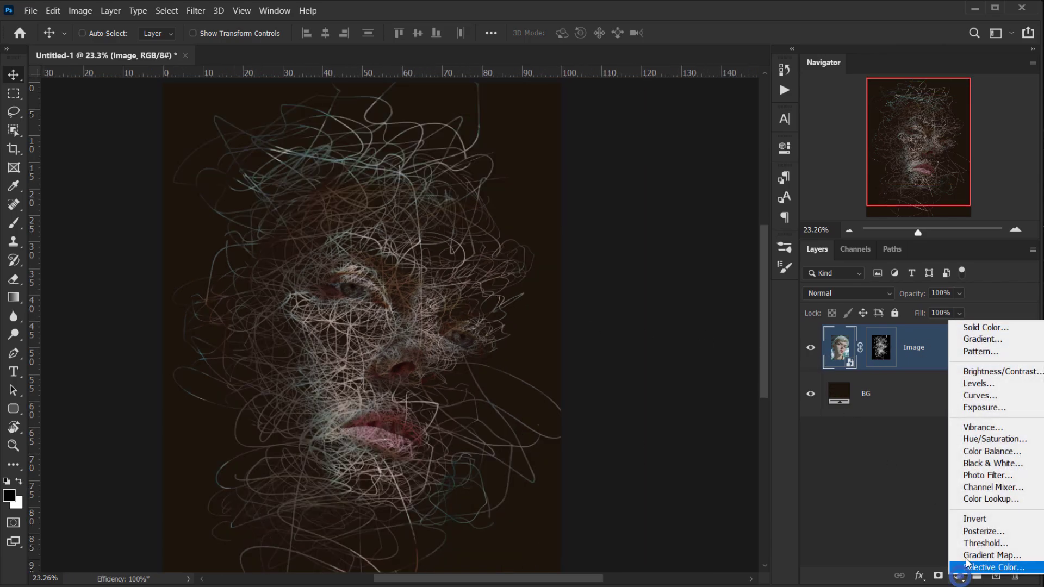
{"action": "left_click", "coordinate": [996, 439]}
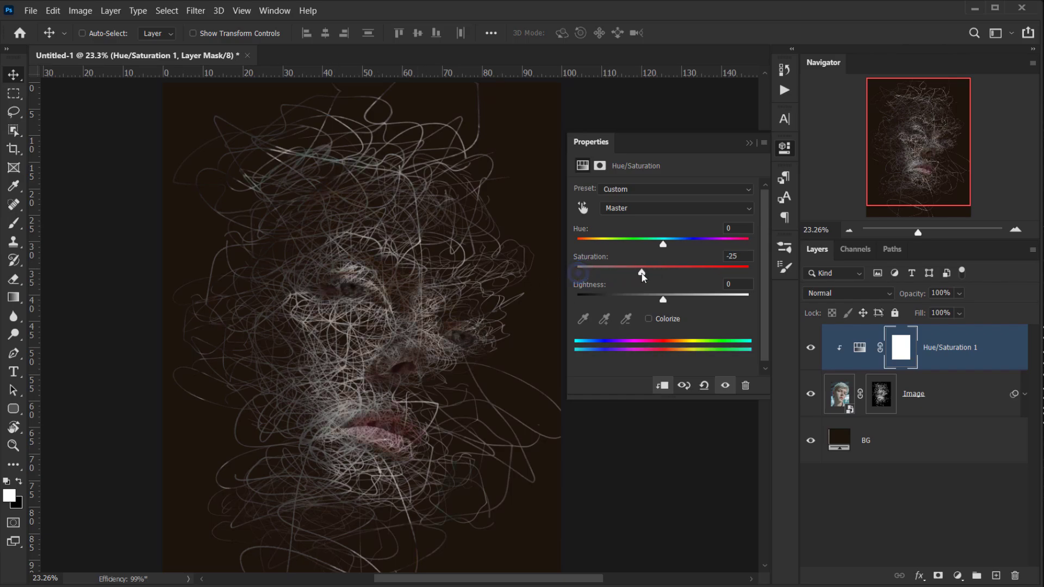
{"action": "left_click", "coordinate": [740, 257]}
{"action": "type", "text": "0"}
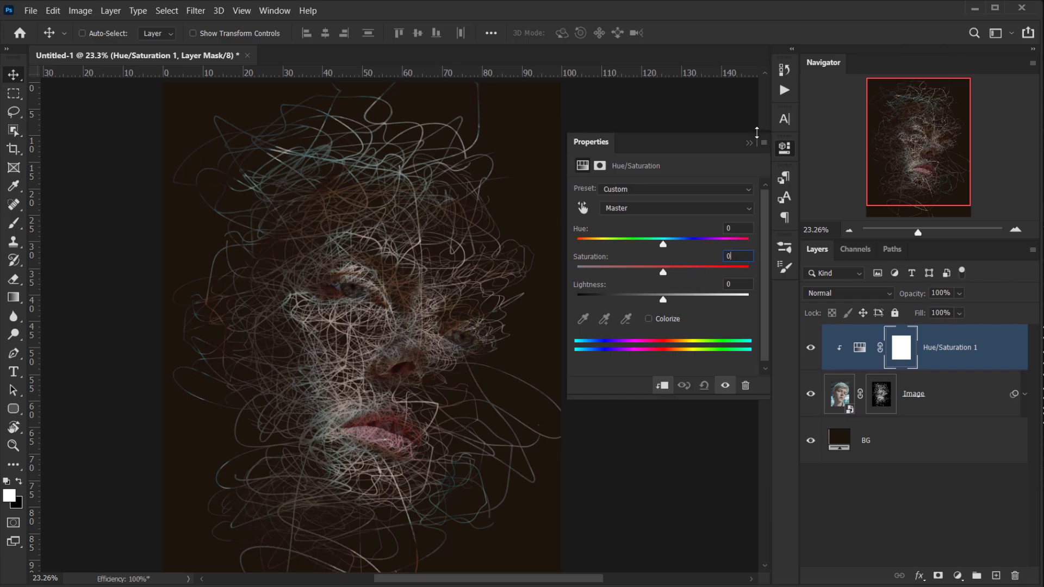
{"action": "left_click", "coordinate": [748, 143]}
Place Grunge Texture.jpg from the Scribble tut folder in File Explorer above the Hue/Saturation 1 layer.
{"action": "scroll", "coordinate": [472, 283], "scroll_direction": "down", "scroll_amount": 5}
{"action": "scroll", "coordinate": [461, 305], "scroll_direction": "up", "scroll_amount": 6}
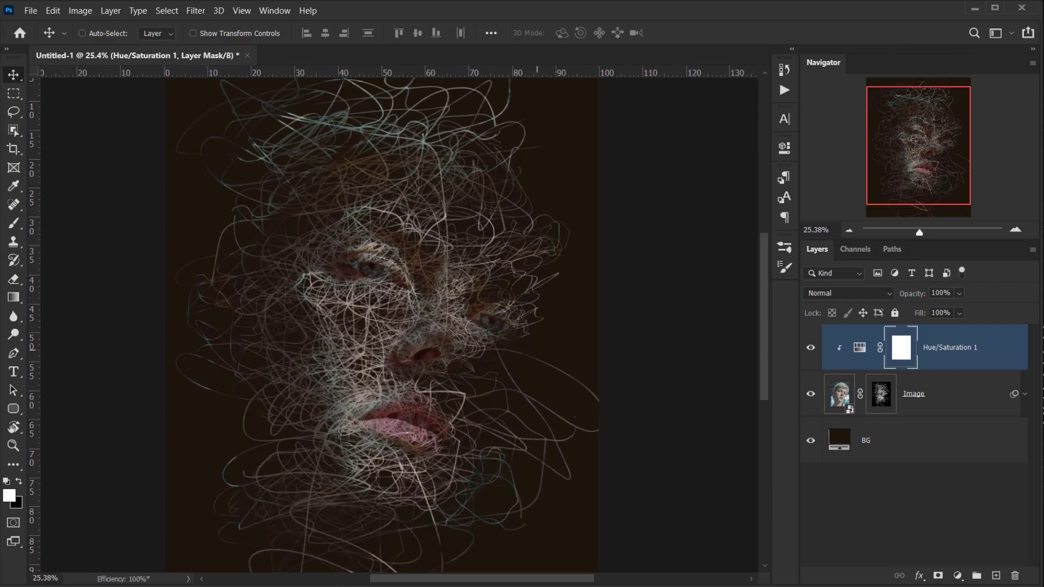
{"action": "left_click", "coordinate": [969, 348]}
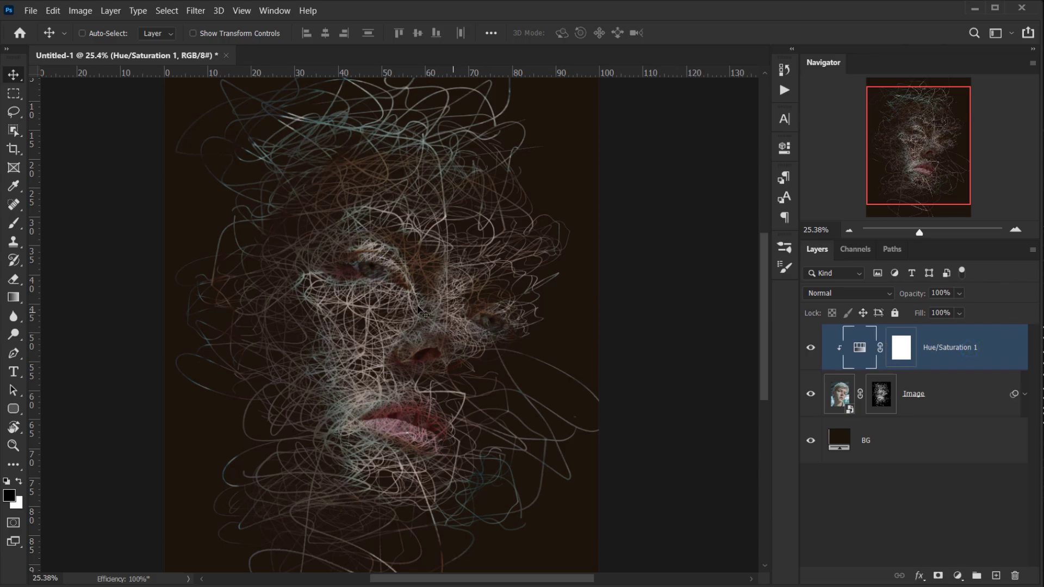
{"action": "key", "text": "alt+Tab"}
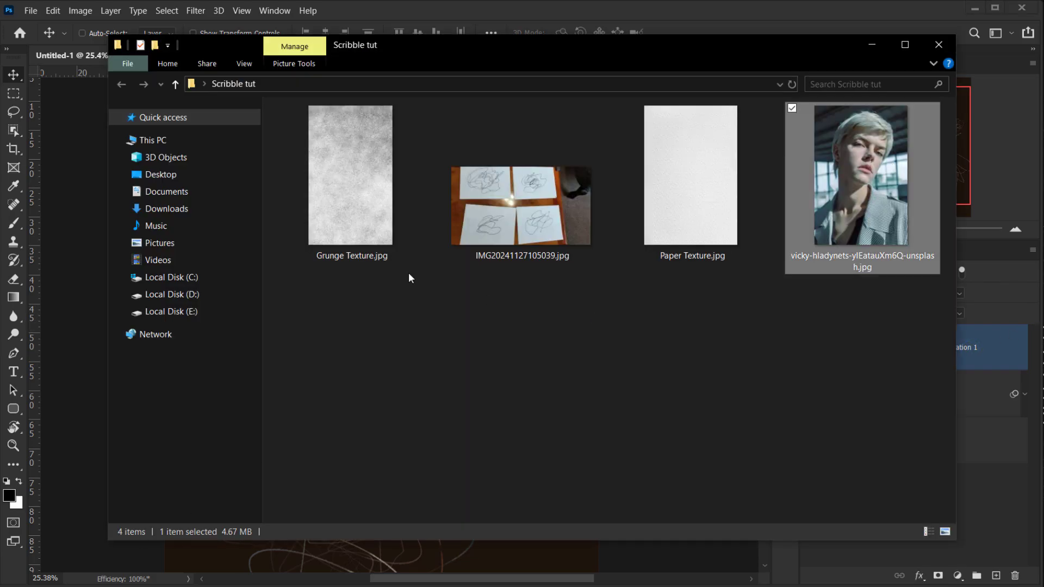
{"action": "mouse_move", "coordinate": [357, 211]}
{"action": "left_mouse_down"}
{"action": "mouse_move", "coordinate": [140, 518]}
{"action": "mouse_move", "coordinate": [84, 518]}
{"action": "left_mouse_up"}
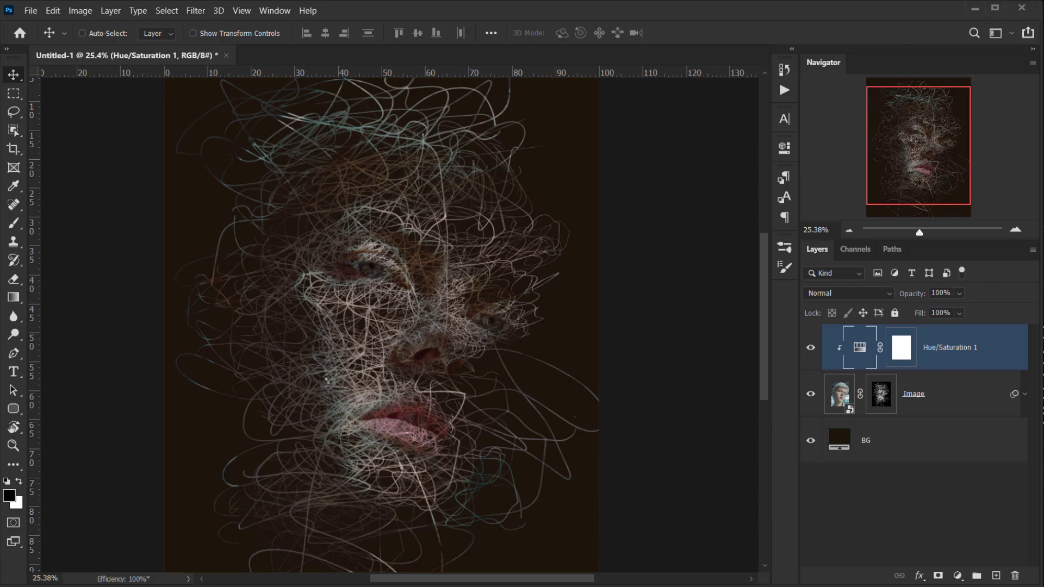
Scale the placed grunge texture to 416.67% and centre it so that it covers the whole canvas.
{"action": "scroll", "coordinate": [399, 269], "scroll_direction": "down", "scroll_amount": 5}
{"action": "left_click_drag", "start_coordinate": [400, 267], "coordinate": [399, 159]}
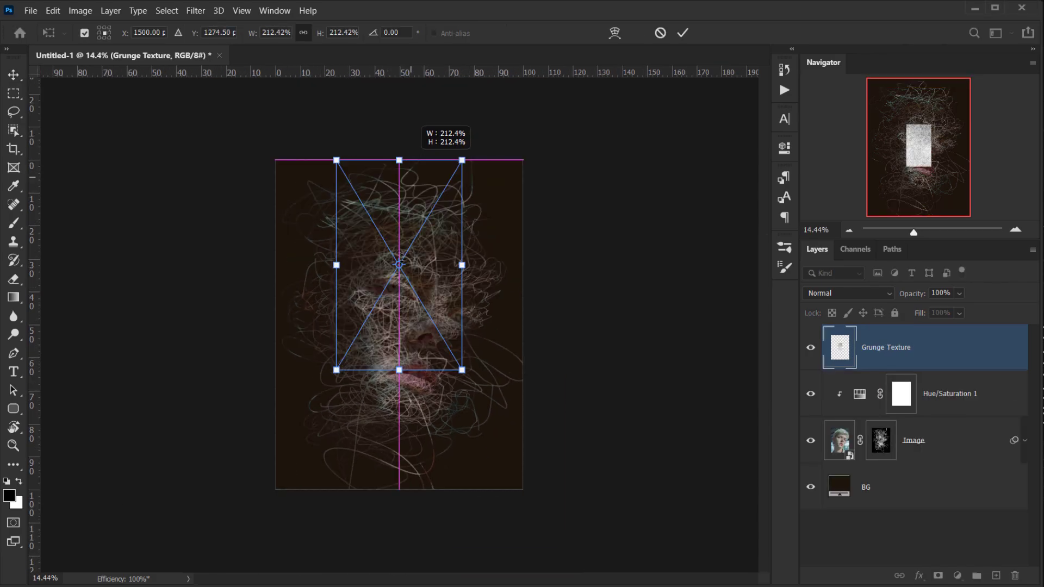
{"action": "left_click_drag", "start_coordinate": [399, 370], "coordinate": [390, 488]}
{"action": "left_click_drag", "start_coordinate": [496, 324], "coordinate": [522, 324]}
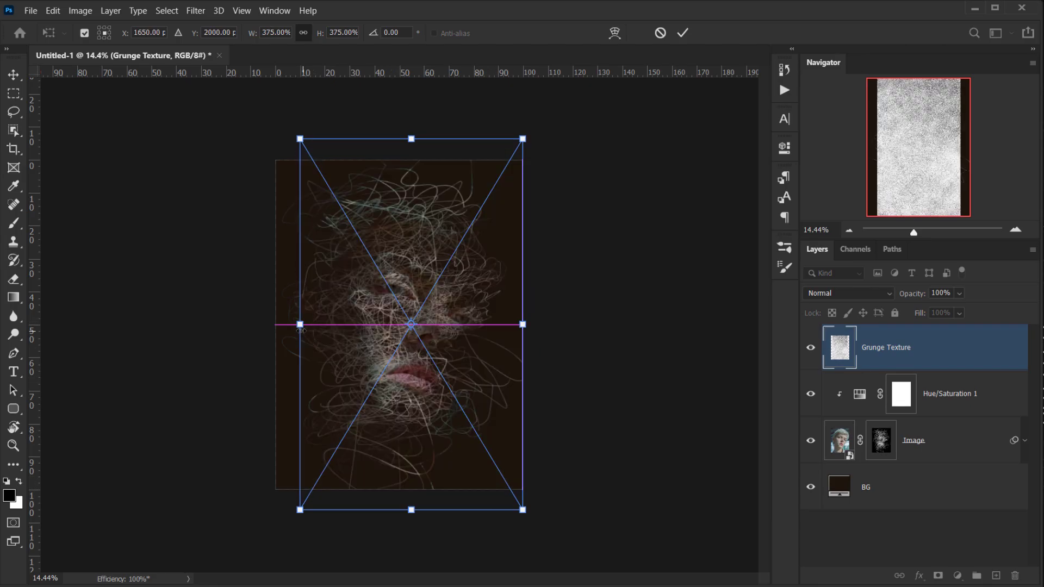
{"action": "left_click_drag", "start_coordinate": [299, 324], "coordinate": [275, 326]}
{"action": "mouse_move", "coordinate": [419, 286]}
{"action": "left_mouse_down"}
{"action": "mouse_move", "coordinate": [422, 308]}
{"action": "mouse_move", "coordinate": [425, 284]}
{"action": "left_mouse_up"}
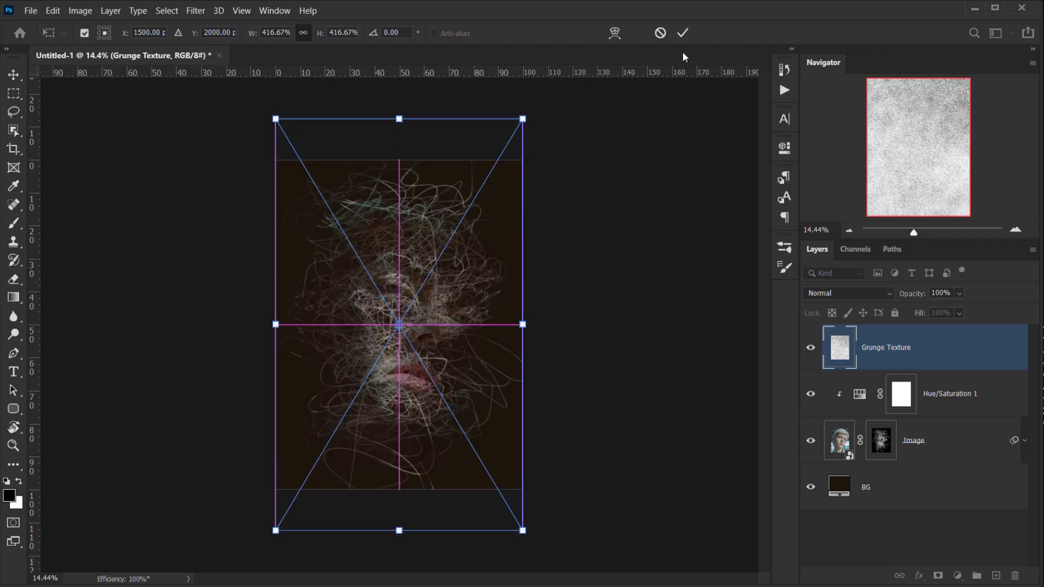
{"action": "left_click", "coordinate": [682, 33]}
Set the Grunge Texture layer's blend mode to Soft Light and its opacity to 28%.
{"action": "key", "text": "ctrl+0"}
{"action": "left_click", "coordinate": [832, 293]}
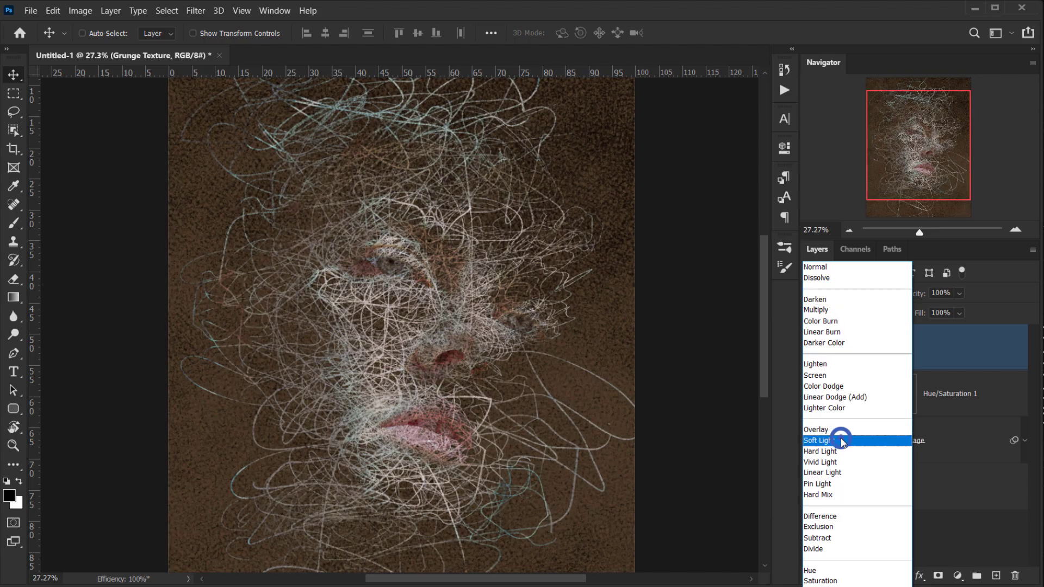
{"action": "left_click", "coordinate": [841, 441]}
{"action": "key", "text": "3"}
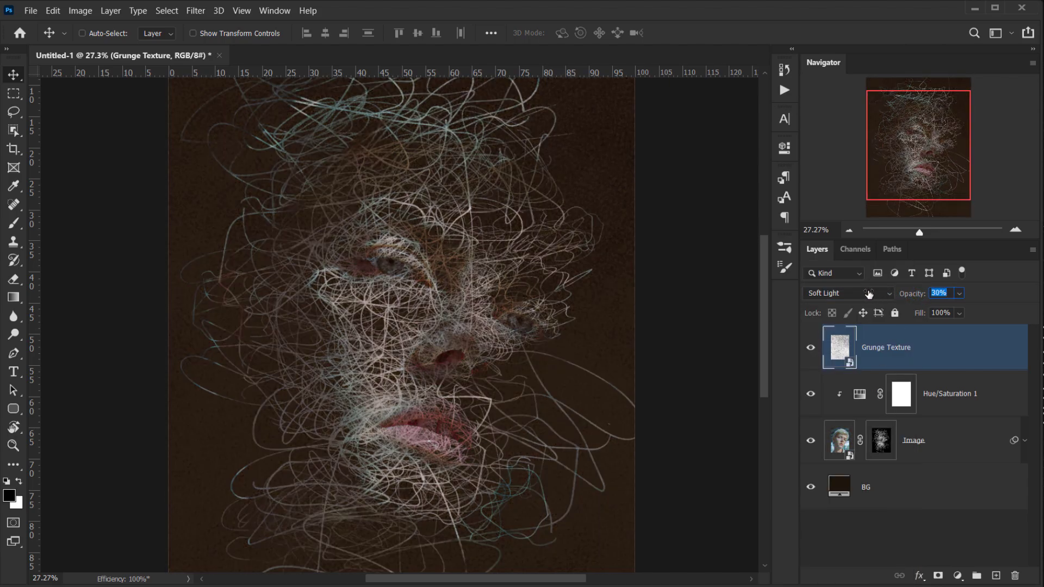
{"action": "key", "text": "0"}
{"action": "key", "text": "8"}
{"action": "left_click_drag", "start_coordinate": [349, 366], "coordinate": [356, 364]}
Place Paper Texture.jpg from the Scribble tut folder in File Explorer above the Grunge Texture layer.
{"action": "scroll", "coordinate": [219, 409], "scroll_direction": "up", "scroll_amount": 4}
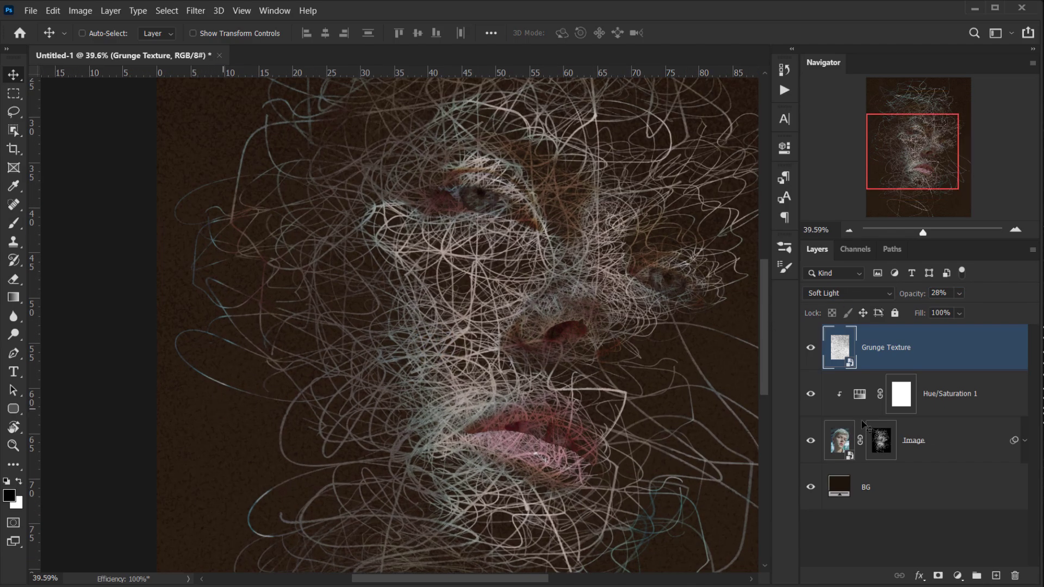
{"action": "scroll", "coordinate": [284, 445], "scroll_direction": "down", "scroll_amount": 8}
{"action": "scroll", "coordinate": [291, 443], "scroll_direction": "up", "scroll_amount": 4}
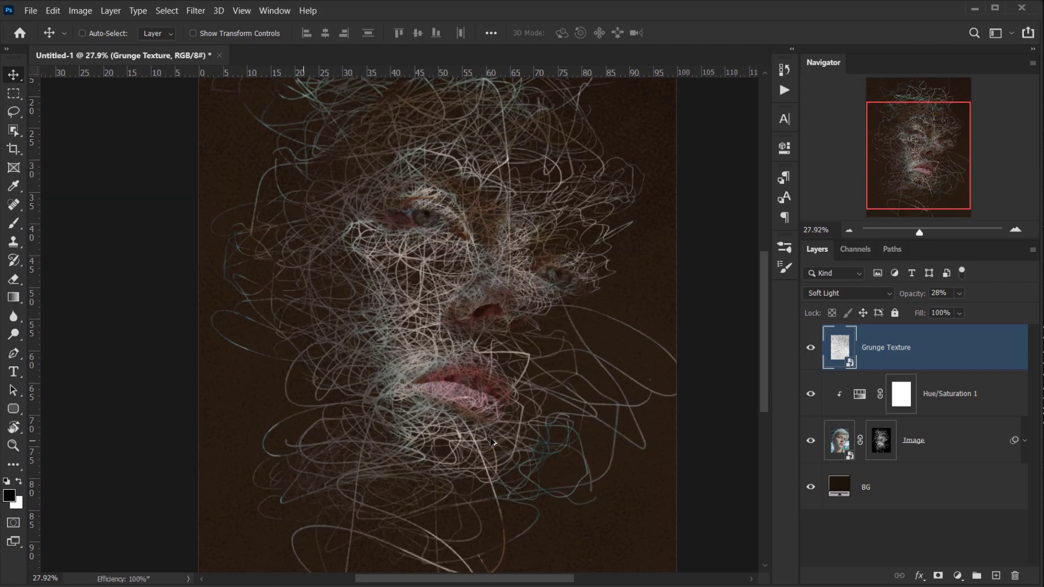
{"action": "scroll", "coordinate": [593, 435], "scroll_direction": "down", "scroll_amount": 3}
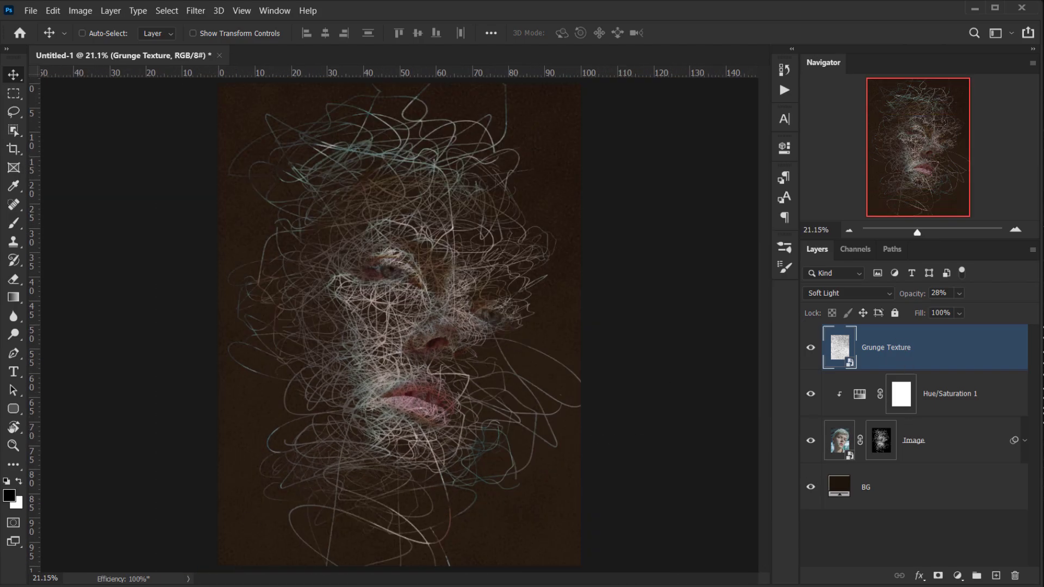
{"action": "key", "text": "alt+Tab"}
{"action": "mouse_move", "coordinate": [746, 240]}
{"action": "left_mouse_down"}
{"action": "mouse_move", "coordinate": [640, 321]}
{"action": "mouse_move", "coordinate": [405, 550]}
{"action": "mouse_move", "coordinate": [394, 466]}
{"action": "left_mouse_up"}
{"action": "scroll", "coordinate": [399, 417], "scroll_direction": "down", "scroll_amount": 1}
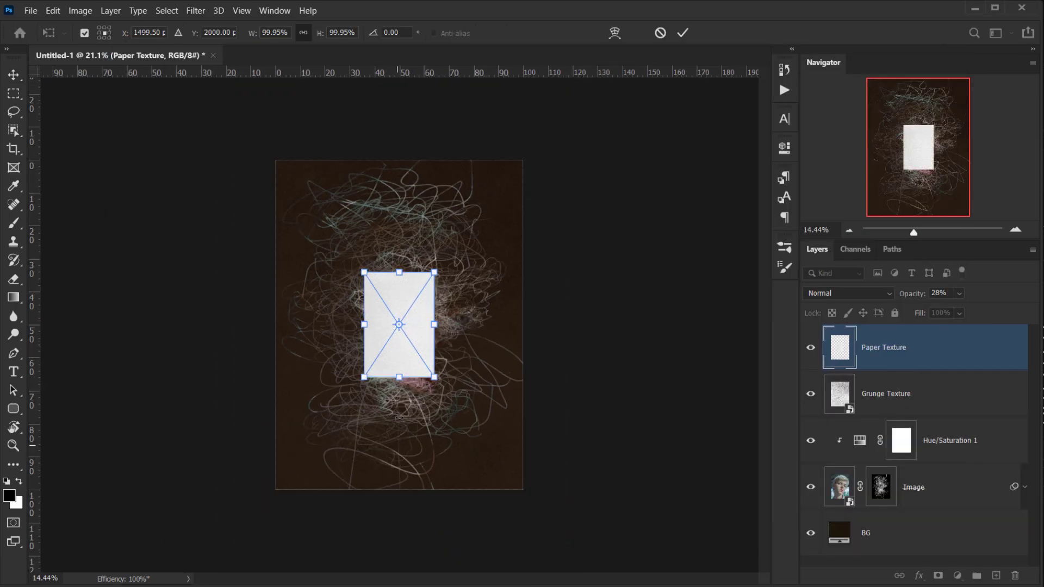
Scale the placed paper texture to about 351.5% so that it covers the whole canvas.
{"action": "left_click_drag", "start_coordinate": [402, 380], "coordinate": [401, 489]}
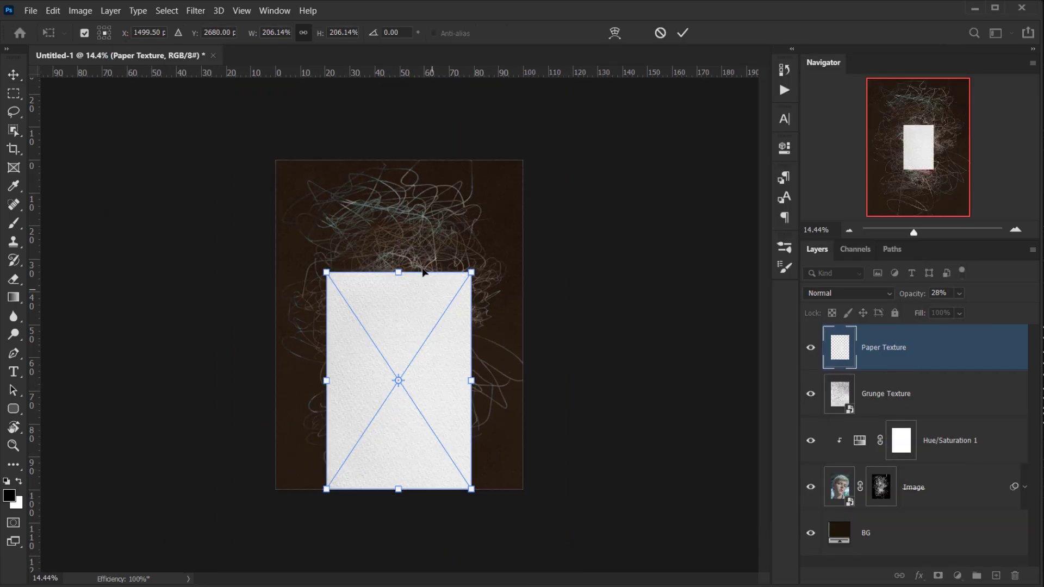
{"action": "left_click_drag", "start_coordinate": [401, 272], "coordinate": [399, 159]}
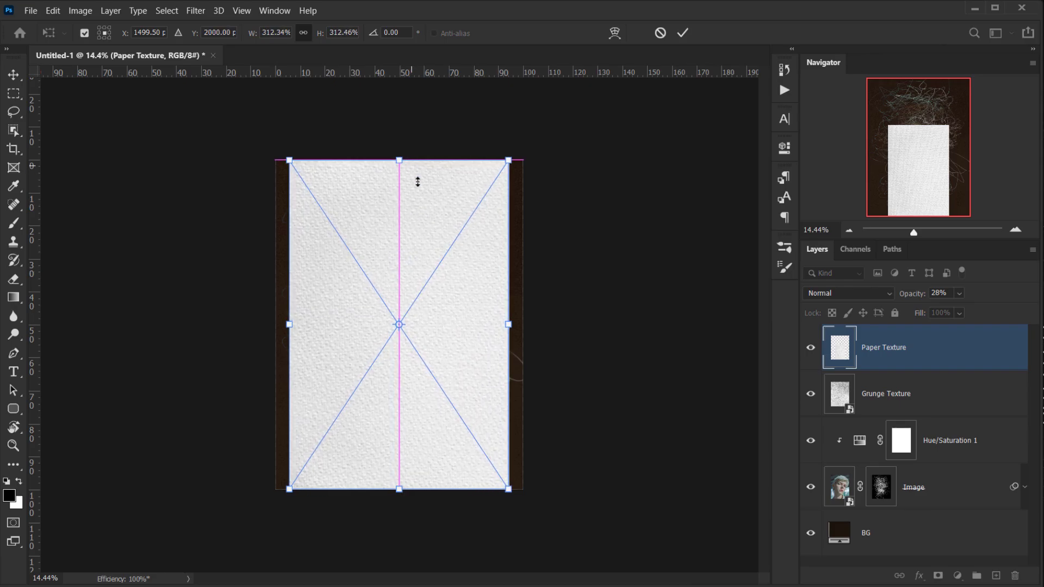
{"action": "left_click_drag", "start_coordinate": [506, 328], "coordinate": [521, 327]}
{"action": "left_click_drag", "start_coordinate": [286, 324], "coordinate": [274, 324]}
{"action": "key", "text": "Return"}
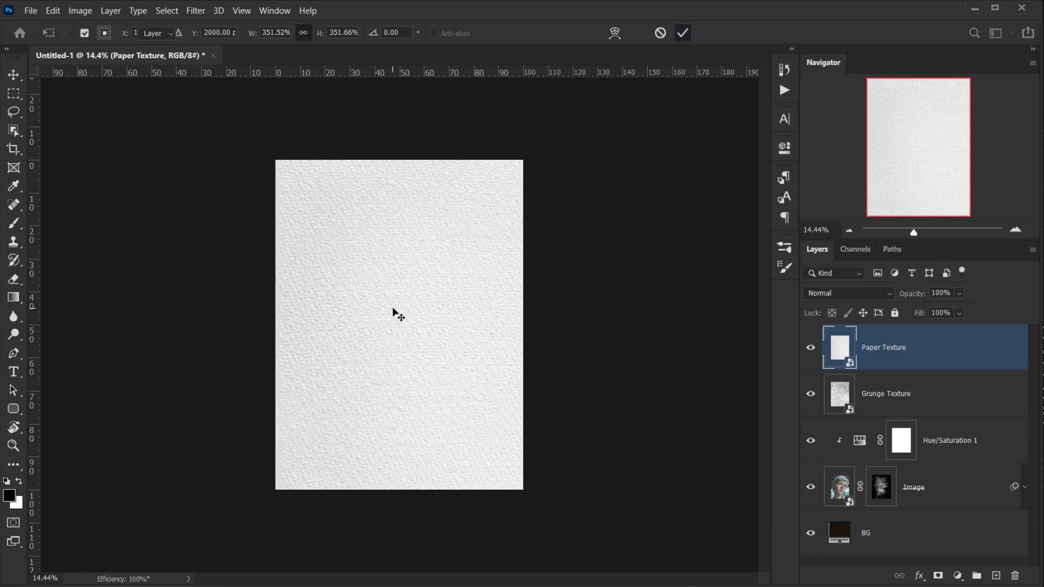
Set the Paper Texture layer's blend mode to Multiply and its opacity to 58%.
{"action": "key", "text": "ctrl+0"}
{"action": "left_click", "coordinate": [847, 295]}
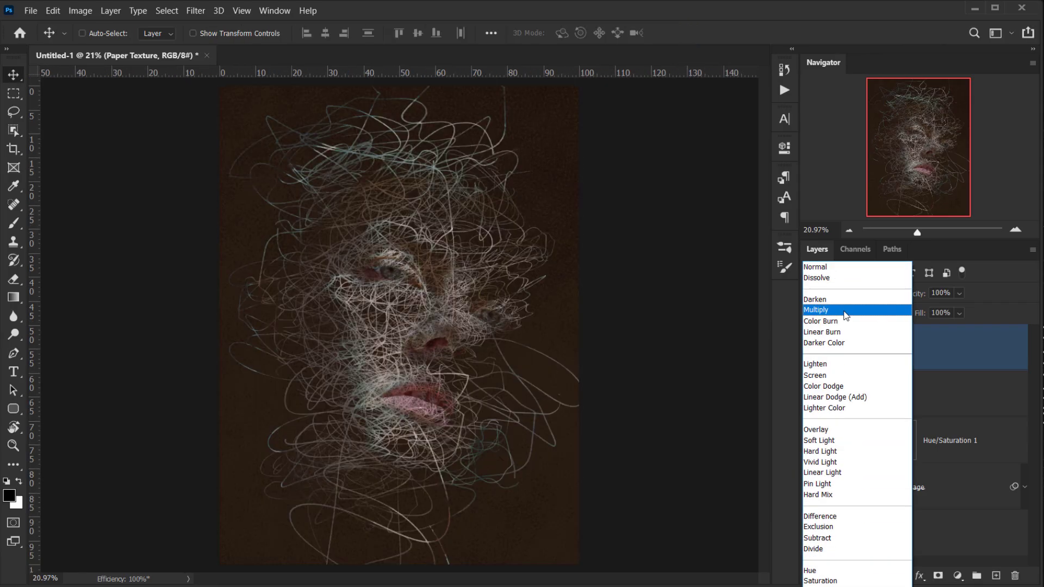
{"action": "left_click", "coordinate": [846, 312]}
{"action": "left_click_drag", "start_coordinate": [915, 294], "coordinate": [870, 293]}
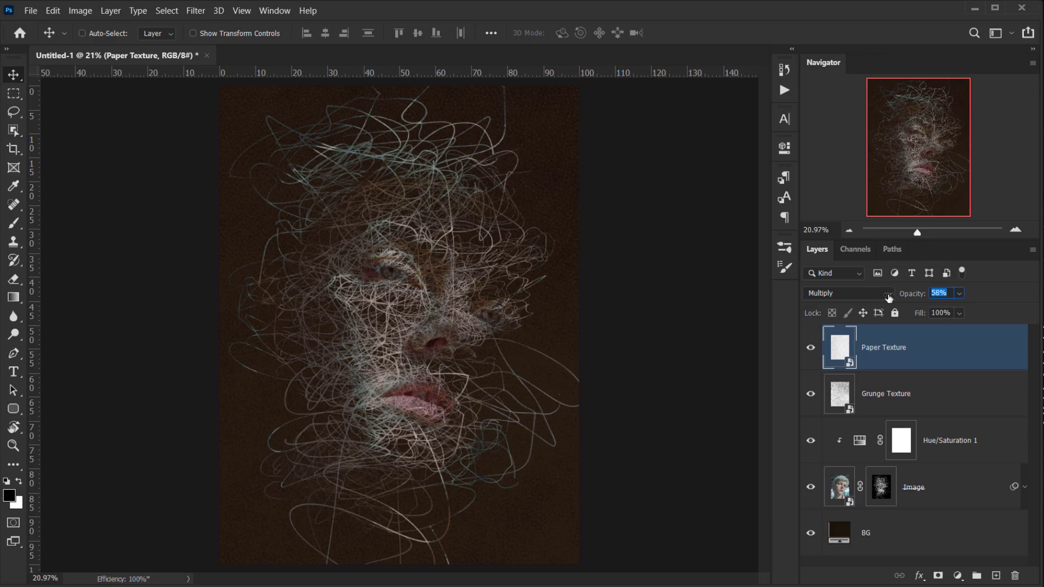
Compare the scribble portrait around the nose and lips with the Grunge Texture layer hidden and shown.
{"action": "scroll", "coordinate": [386, 356], "scroll_direction": "up", "scroll_amount": 5}
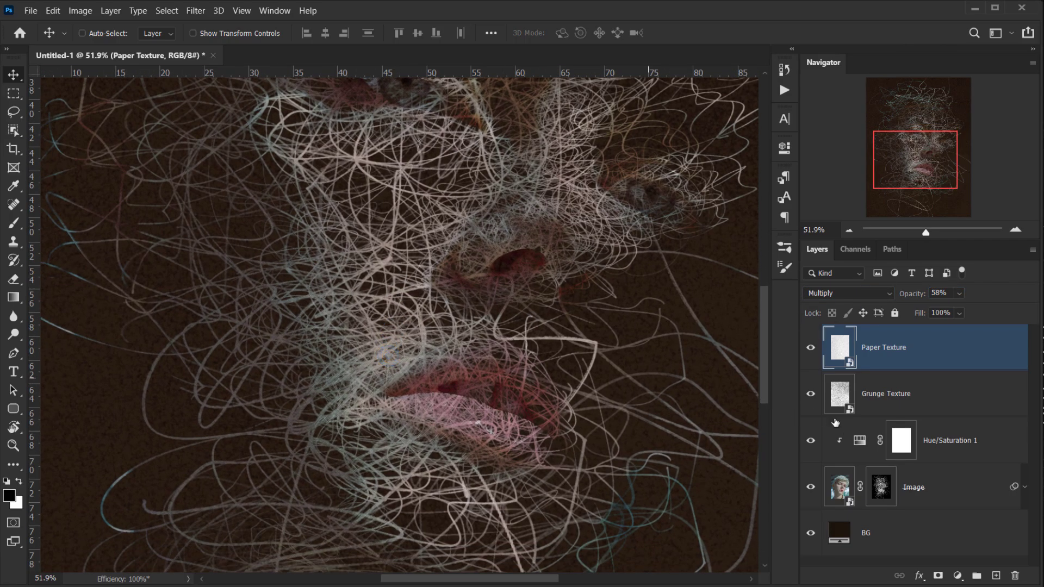
{"action": "left_click", "coordinate": [812, 396]}
{"action": "left_click", "coordinate": [812, 396]}
{"action": "scroll", "coordinate": [479, 414], "scroll_direction": "down", "scroll_amount": 5}
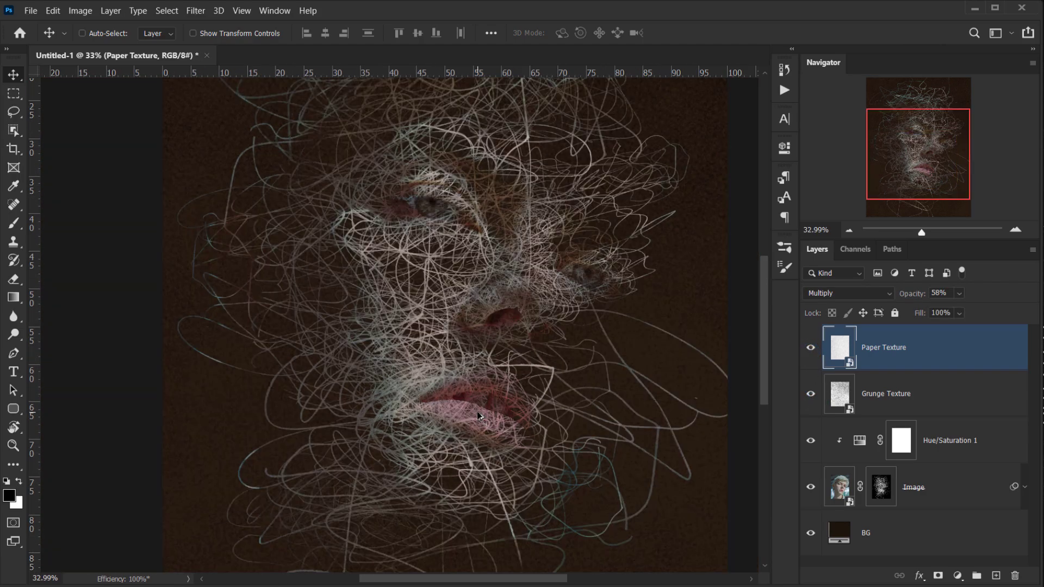
Change the BG fill layer's colour to a darker, less saturated near-black brown.
{"action": "double_click", "coordinate": [835, 537]}
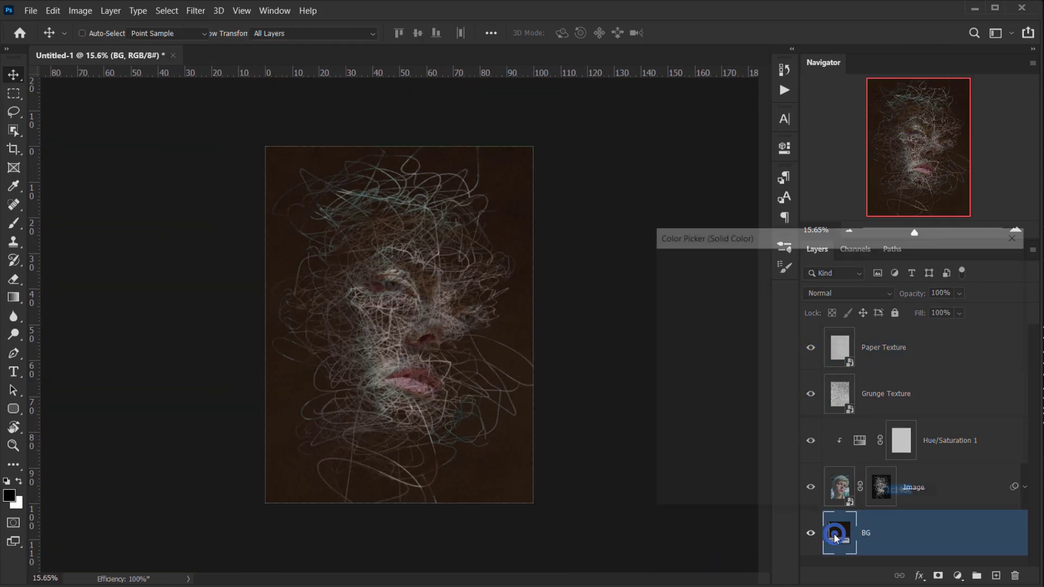
{"action": "left_click", "coordinate": [714, 436]}
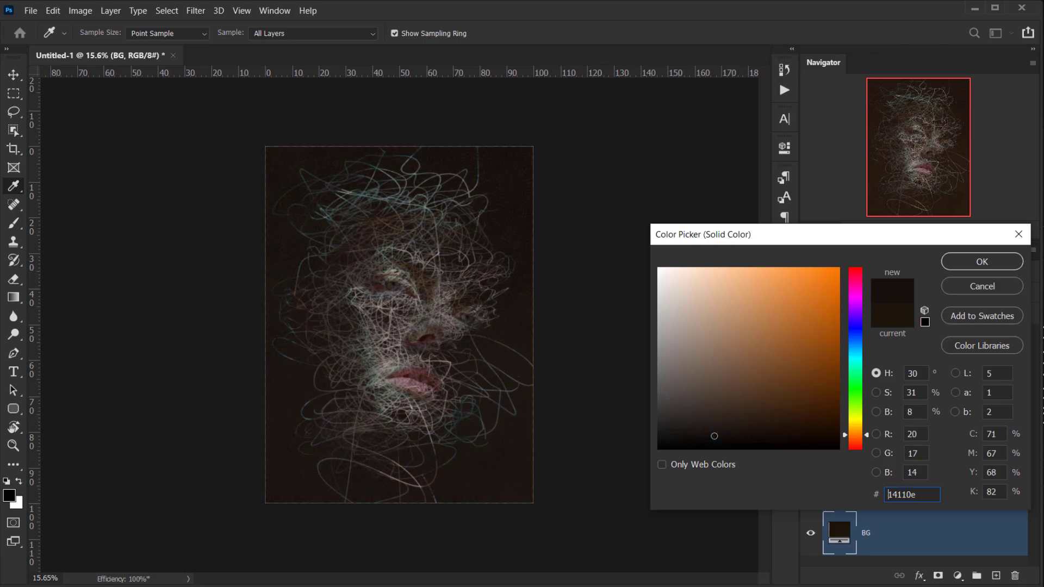
{"action": "mouse_move", "coordinate": [713, 436]}
{"action": "left_mouse_down"}
{"action": "mouse_move", "coordinate": [697, 429]}
{"action": "mouse_move", "coordinate": [693, 404]}
{"action": "mouse_move", "coordinate": [680, 424]}
{"action": "mouse_move", "coordinate": [696, 435]}
{"action": "left_mouse_up"}
{"action": "left_click", "coordinate": [695, 435]}
{"action": "left_click", "coordinate": [979, 261]}
{"action": "key", "text": "v"}
{"action": "scroll", "coordinate": [409, 353], "scroll_direction": "up", "scroll_amount": 5}
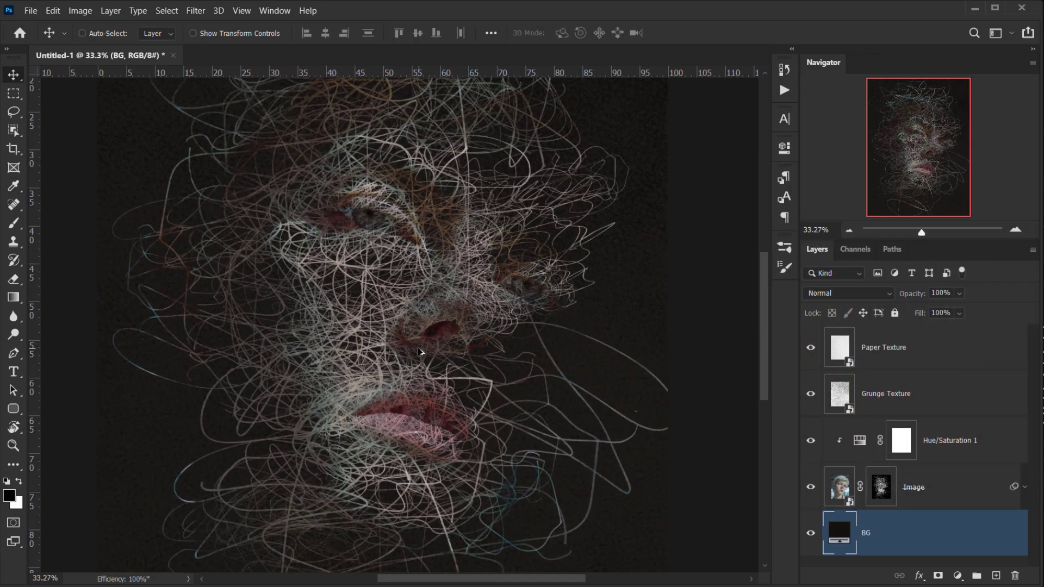
{"action": "left_click_drag", "start_coordinate": [409, 354], "coordinate": [330, 445]}
{"action": "scroll", "coordinate": [330, 445], "scroll_direction": "down", "scroll_amount": 4}
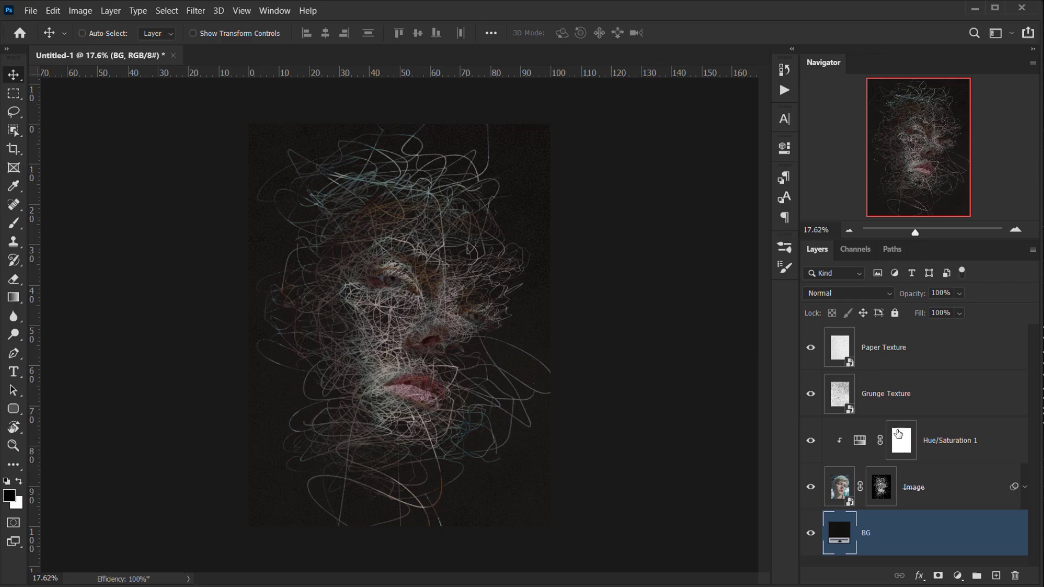
Group the Paper Texture and Grunge Texture layers and name the group TExture.
{"action": "left_click", "coordinate": [892, 345]}
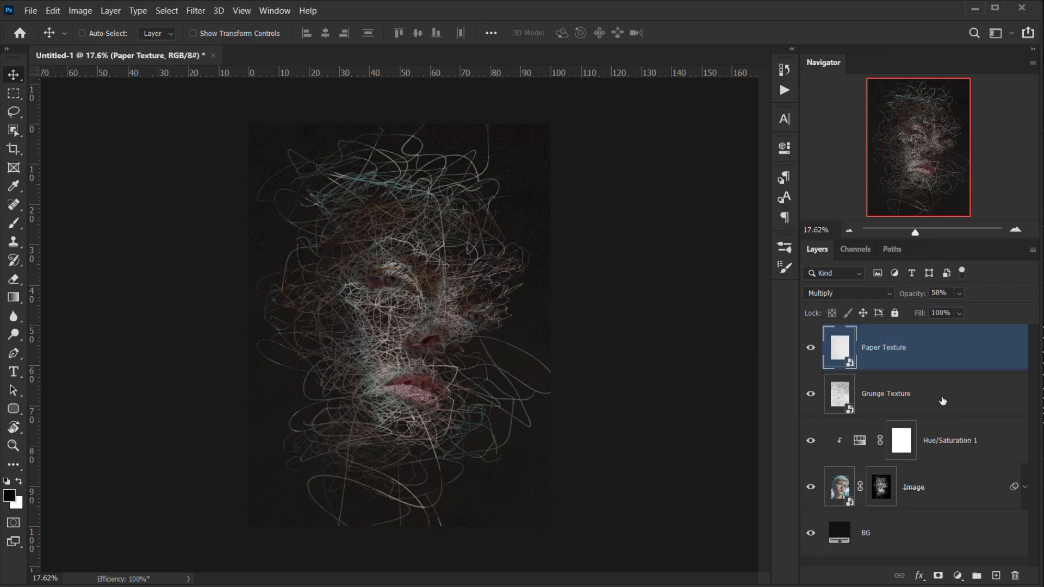
{"action": "left_click", "coordinate": [920, 395], "text": "shift"}
{"action": "key", "text": "ctrl+g"}
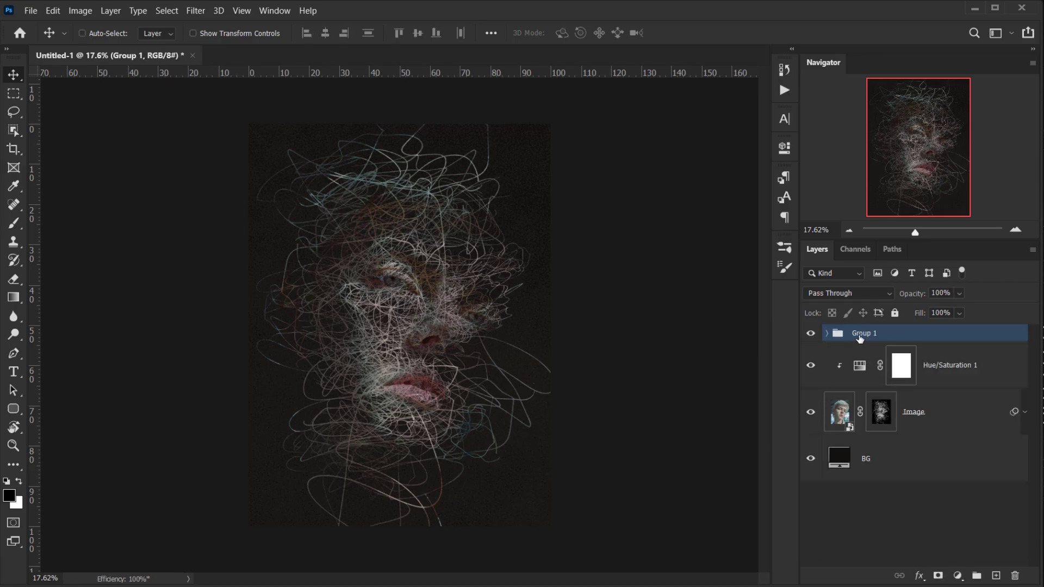
{"action": "double_click", "coordinate": [859, 334]}
{"action": "type", "text": "TExture"}
{"action": "key", "text": "Return"}
Add a Levels adjustment layer above the TExture group using the Increase Contrast 2 preset.
{"action": "left_click", "coordinate": [958, 575]}
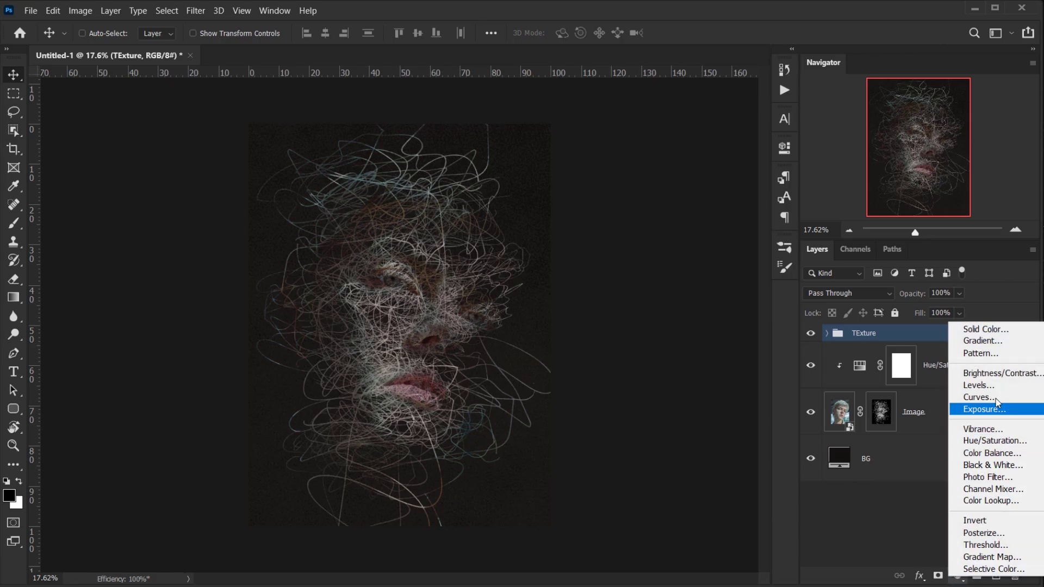
{"action": "left_click", "coordinate": [994, 384]}
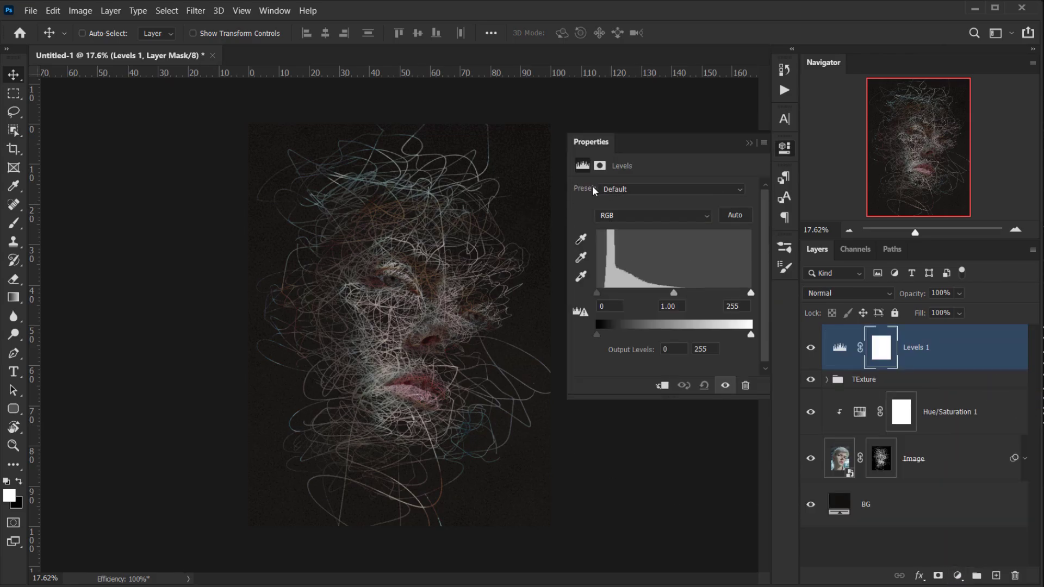
{"action": "left_click", "coordinate": [633, 190]}
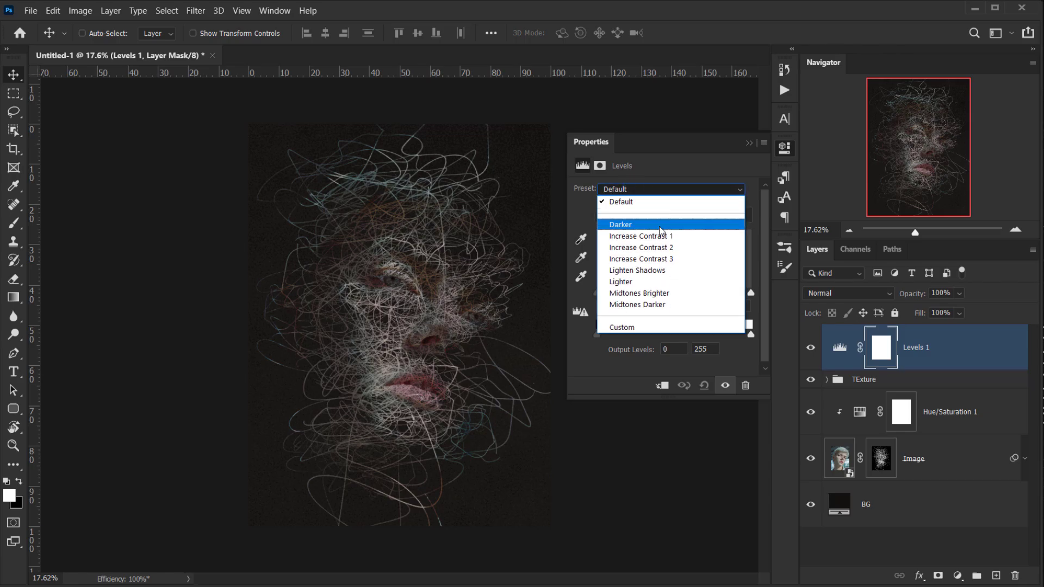
{"action": "left_click", "coordinate": [645, 248]}
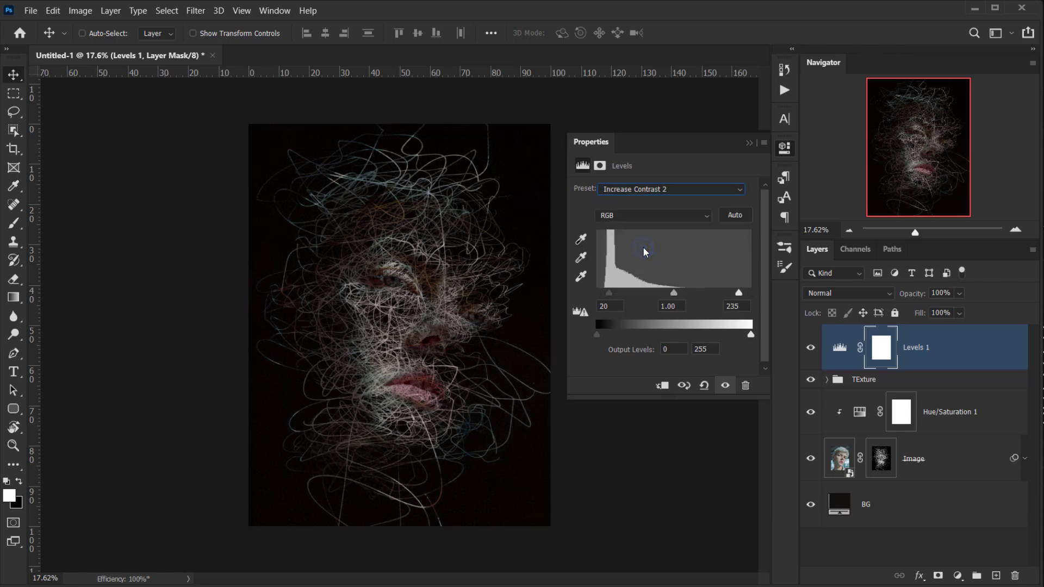
{"action": "left_click", "coordinate": [749, 144]}
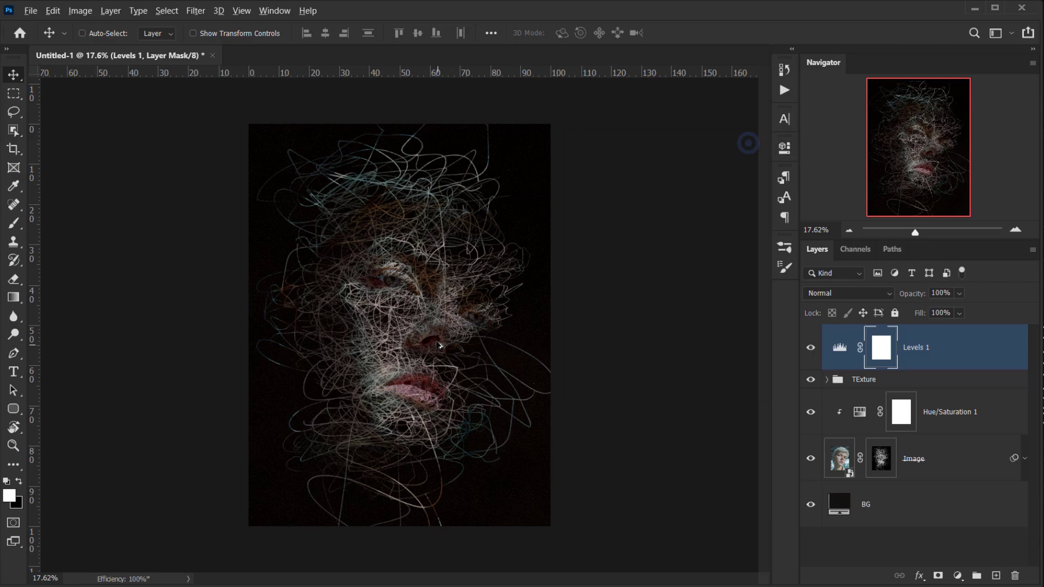
Lower the Levels 1 layer's opacity to 63% and check the scribble portrait.
{"action": "scroll", "coordinate": [405, 342], "scroll_direction": "up", "scroll_amount": 4}
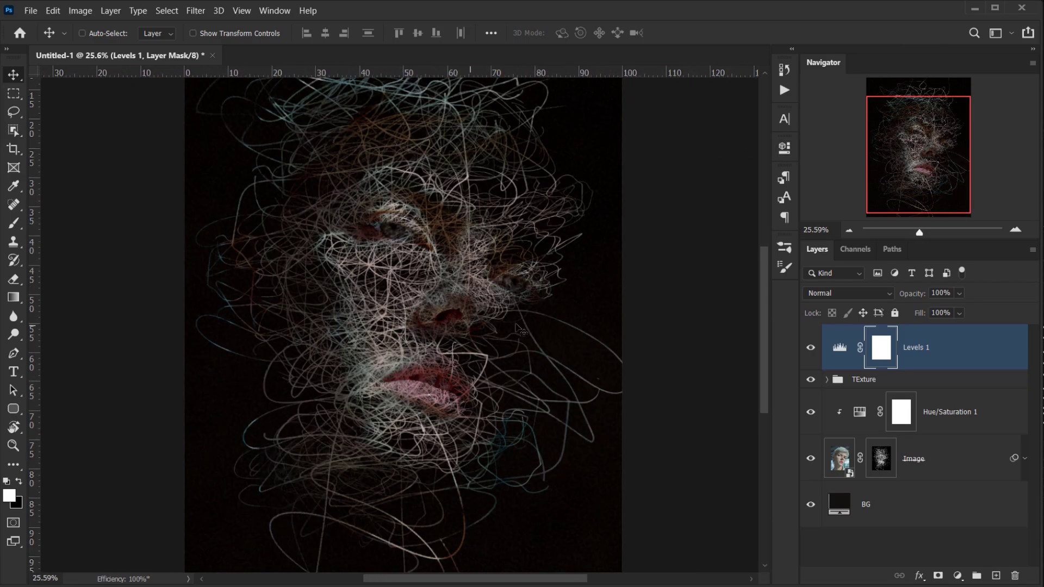
{"action": "scroll", "coordinate": [405, 341], "scroll_direction": "up", "scroll_amount": 3}
{"action": "scroll", "coordinate": [399, 396], "scroll_direction": "up", "scroll_amount": 3}
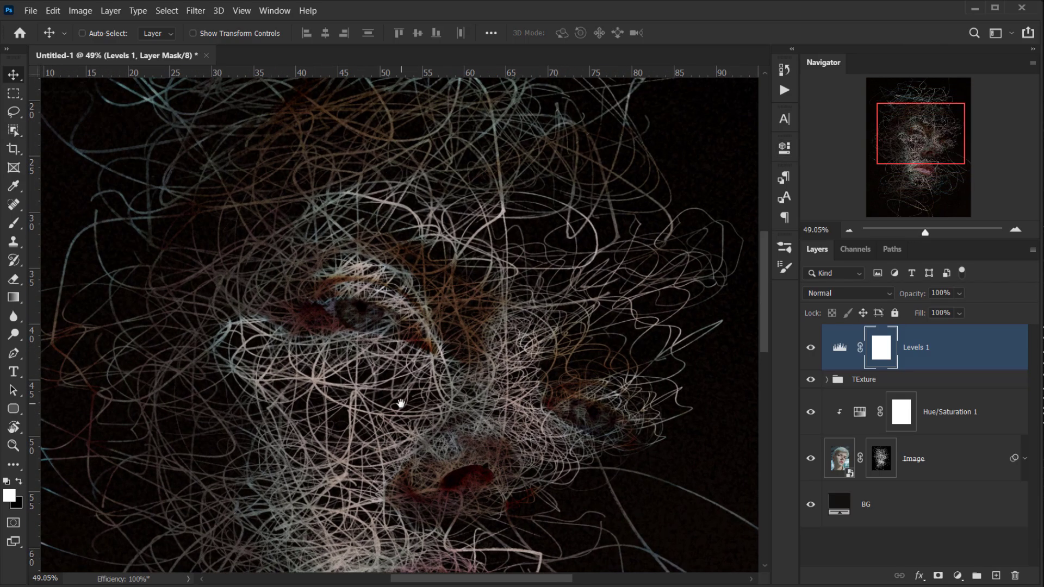
{"action": "left_click_drag", "start_coordinate": [400, 403], "coordinate": [412, 257]}
{"action": "scroll", "coordinate": [380, 386], "scroll_direction": "down", "scroll_amount": 3}
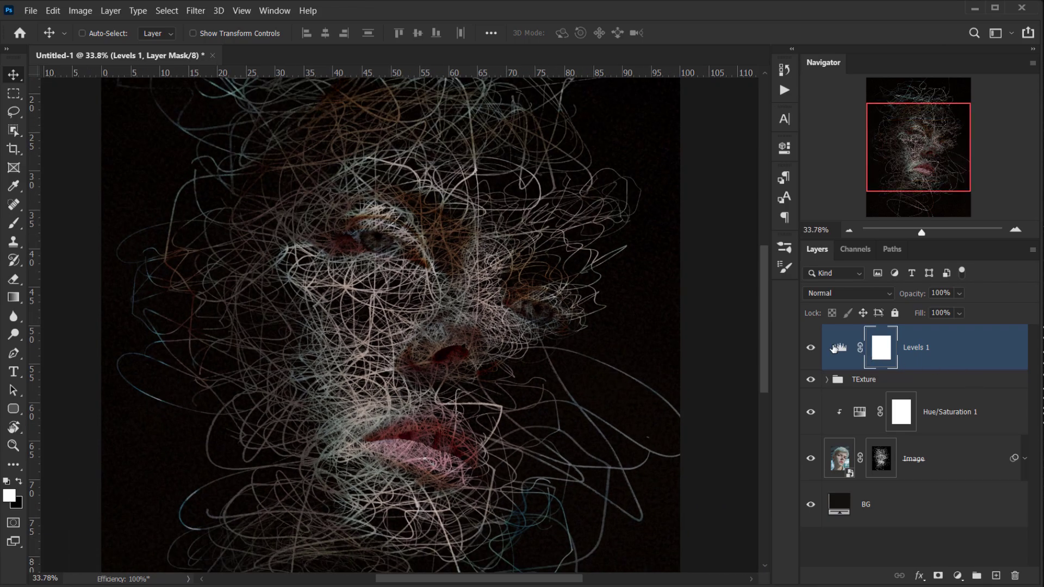
{"action": "left_click_drag", "start_coordinate": [915, 294], "coordinate": [892, 296]}
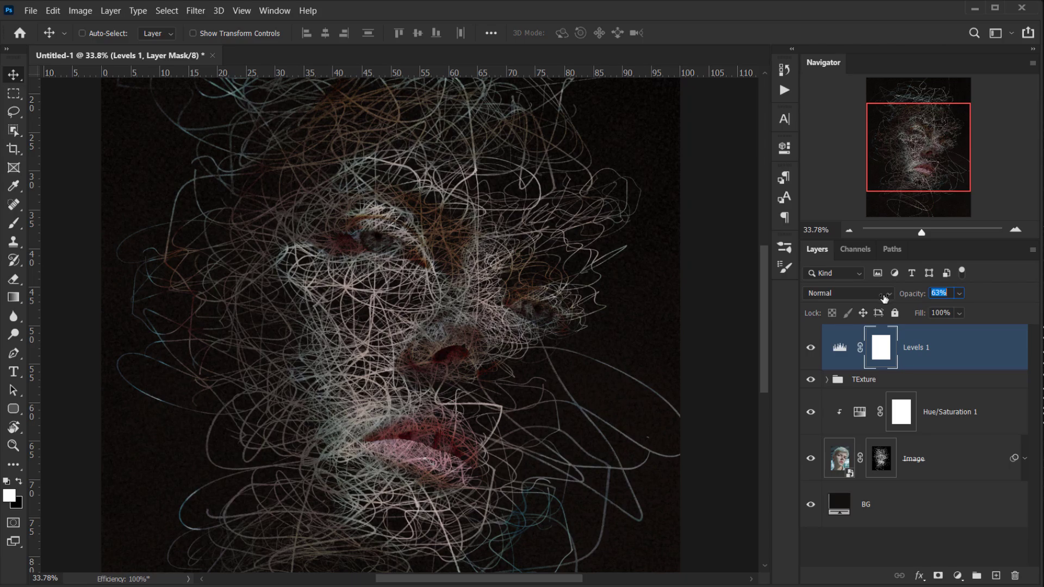
{"action": "key", "text": "Return"}
{"action": "scroll", "coordinate": [314, 373], "scroll_direction": "down", "scroll_amount": 4}
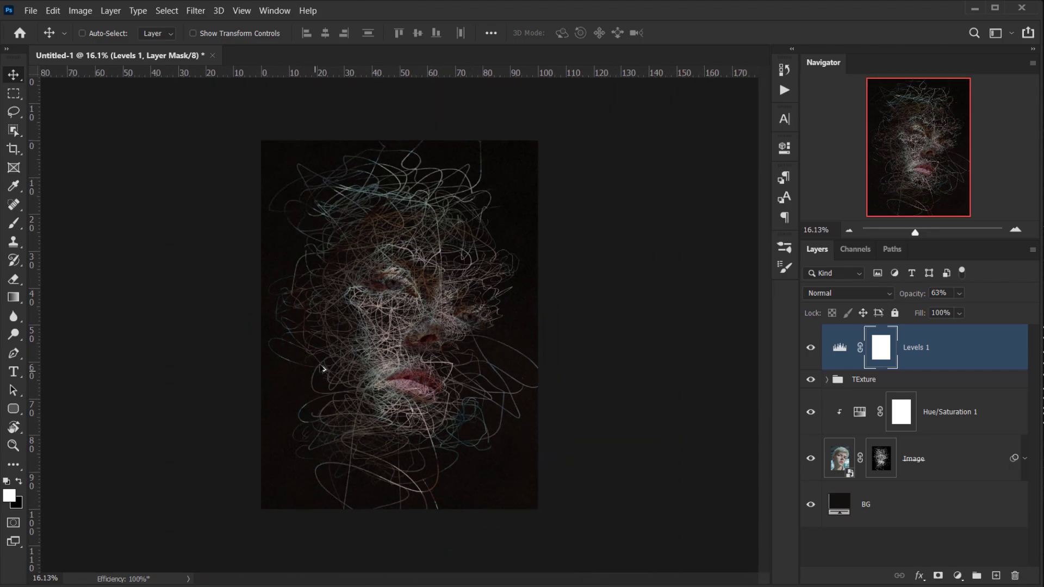
{"action": "scroll", "coordinate": [322, 369], "scroll_direction": "up", "scroll_amount": 8}
{"action": "scroll", "coordinate": [342, 345], "scroll_direction": "down", "scroll_amount": 7}
{"action": "scroll", "coordinate": [344, 343], "scroll_direction": "up", "scroll_amount": 3}
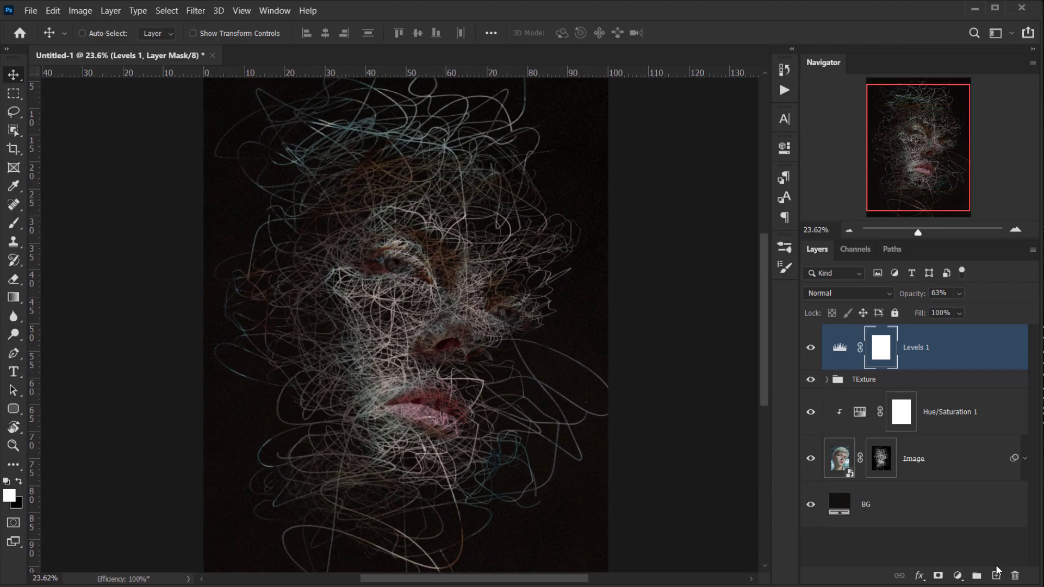
Add a Color Lookup adjustment layer above Levels 1 using the FuturisticBleak.3DL 3DLUT file.
{"action": "left_click", "coordinate": [957, 575]}
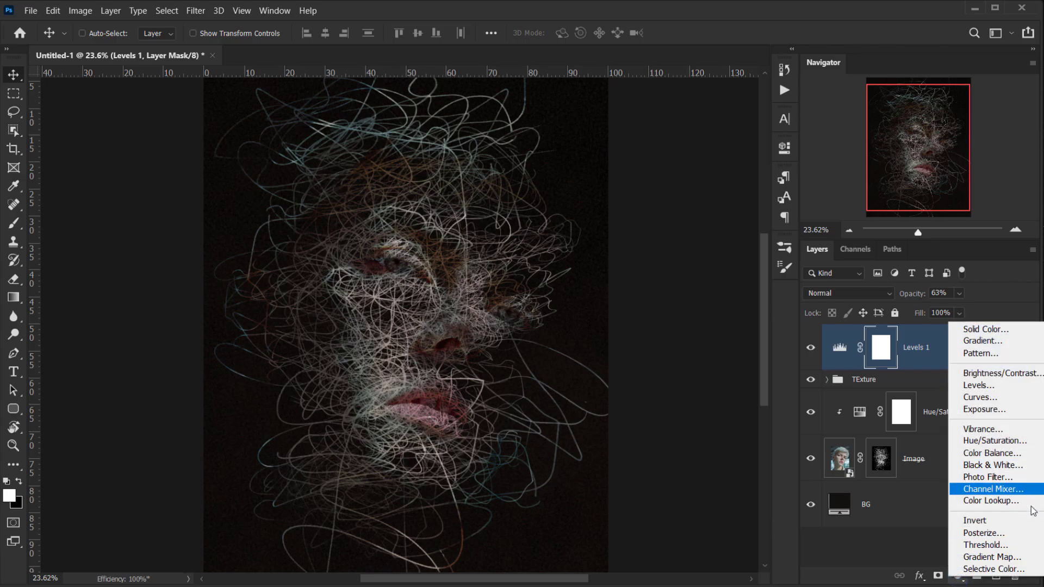
{"action": "left_click", "coordinate": [988, 500]}
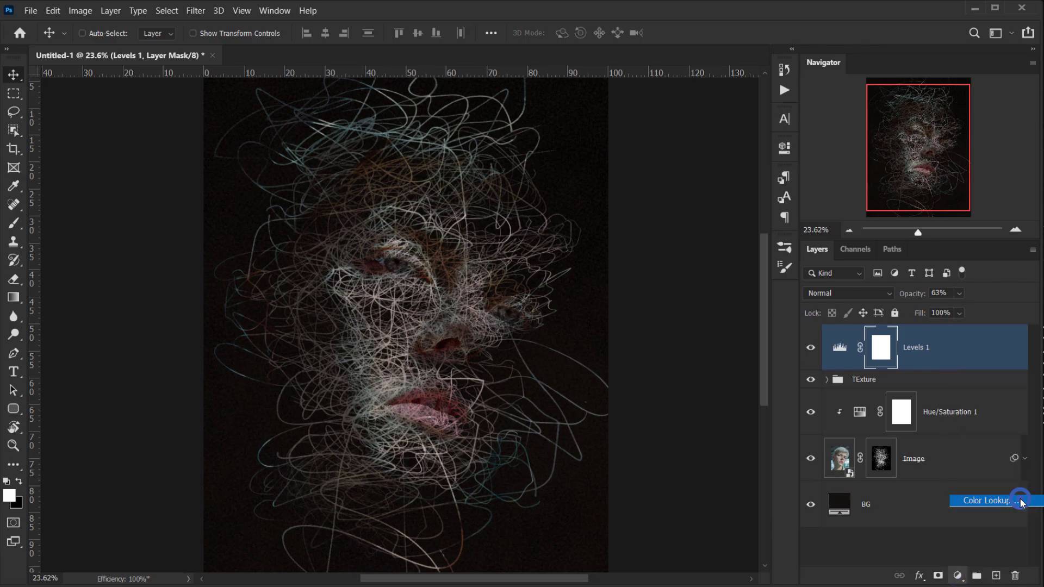
{"action": "left_click", "coordinate": [683, 190]}
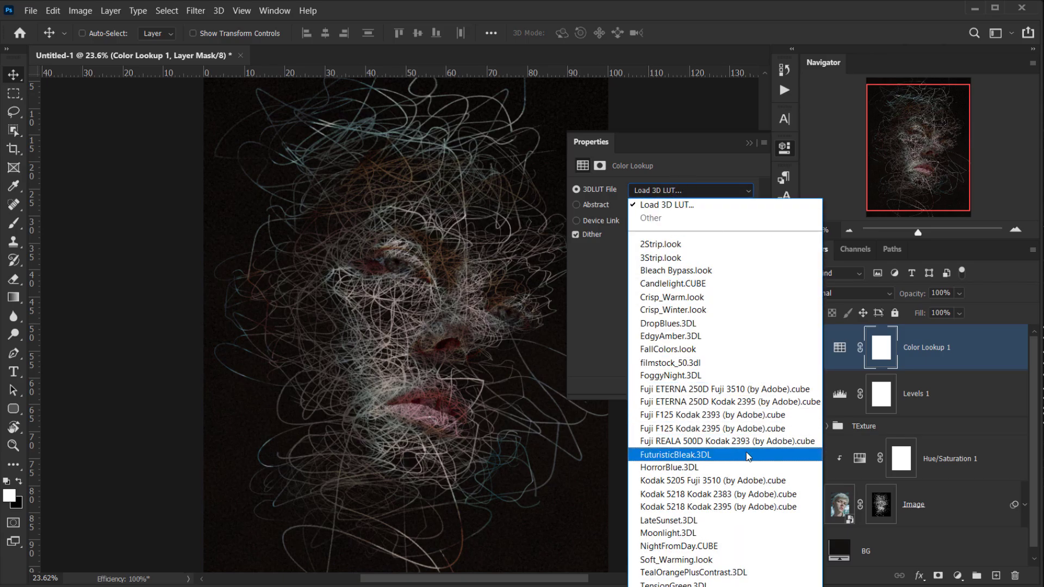
{"action": "left_click", "coordinate": [696, 456]}
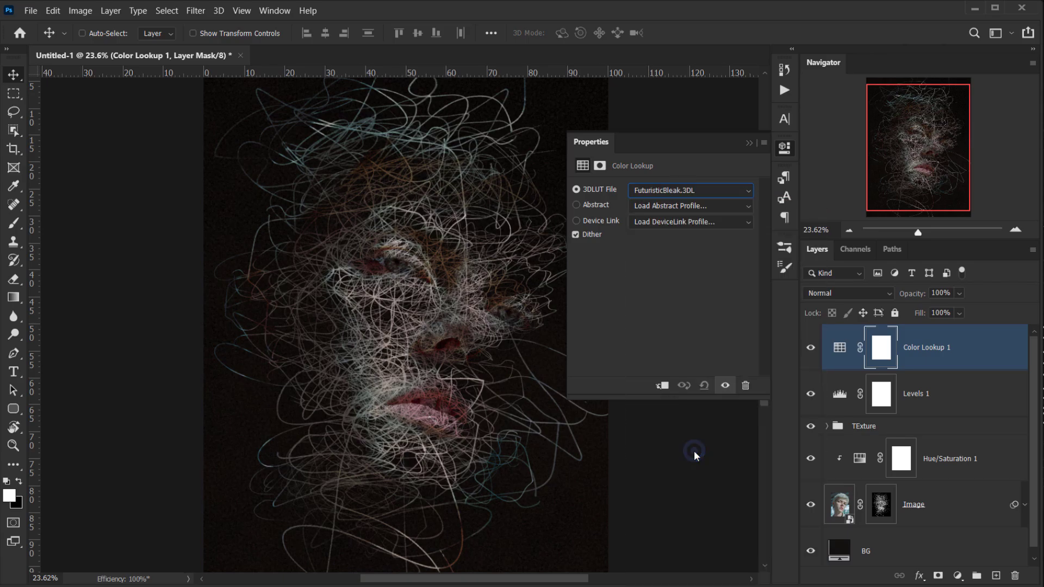
{"action": "left_click", "coordinate": [749, 143]}
Lower the Color Lookup 1 layer's opacity to 39%, comparing the portrait with the layer hidden and shown.
{"action": "scroll", "coordinate": [338, 401], "scroll_direction": "up", "scroll_amount": 5}
{"action": "scroll", "coordinate": [338, 401], "scroll_direction": "down", "scroll_amount": 6}
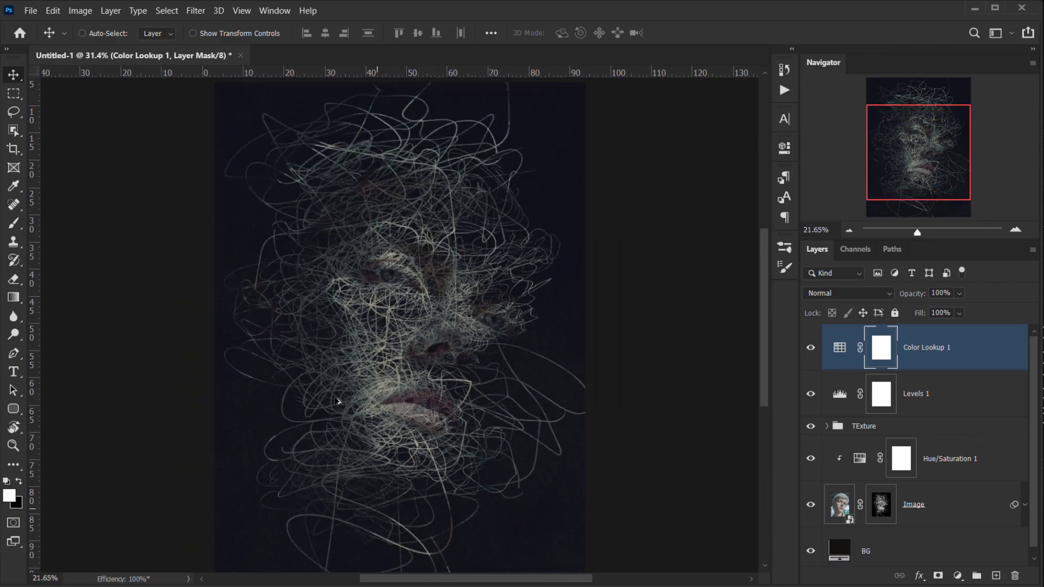
{"action": "scroll", "coordinate": [385, 343], "scroll_direction": "up", "scroll_amount": 2}
{"action": "left_click", "coordinate": [810, 347]}
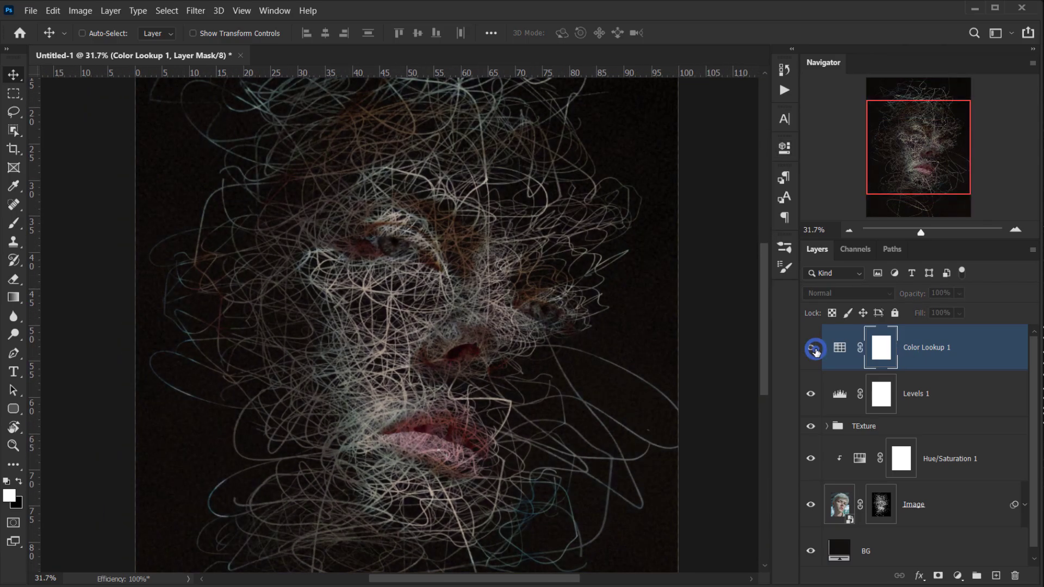
{"action": "left_click", "coordinate": [810, 347]}
{"action": "left_click_drag", "start_coordinate": [915, 298], "coordinate": [884, 298]}
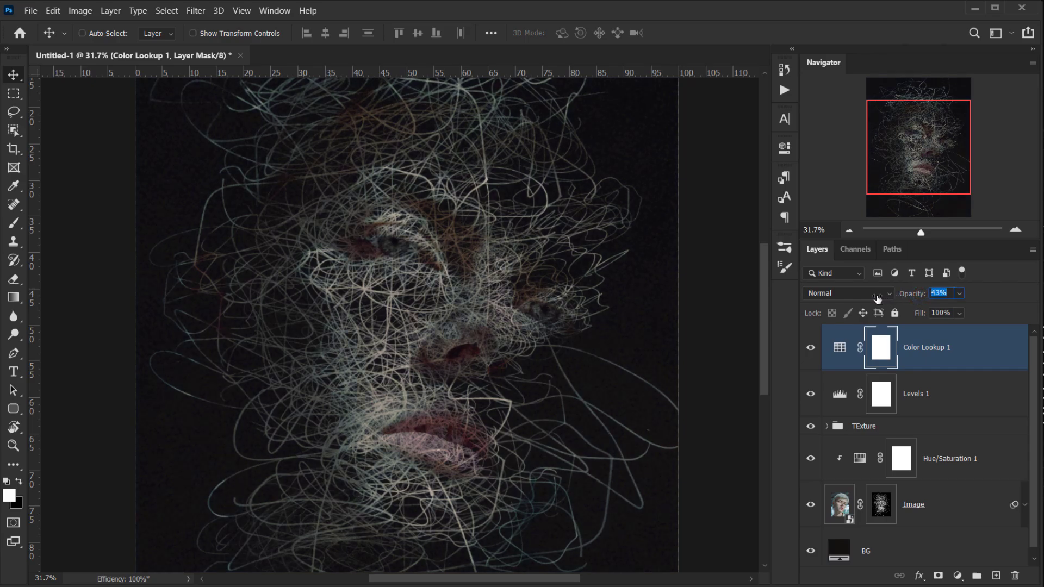
{"action": "left_click", "coordinate": [813, 349]}
{"action": "left_click", "coordinate": [813, 348]}
{"action": "scroll", "coordinate": [496, 430], "scroll_direction": "down", "scroll_amount": 6}
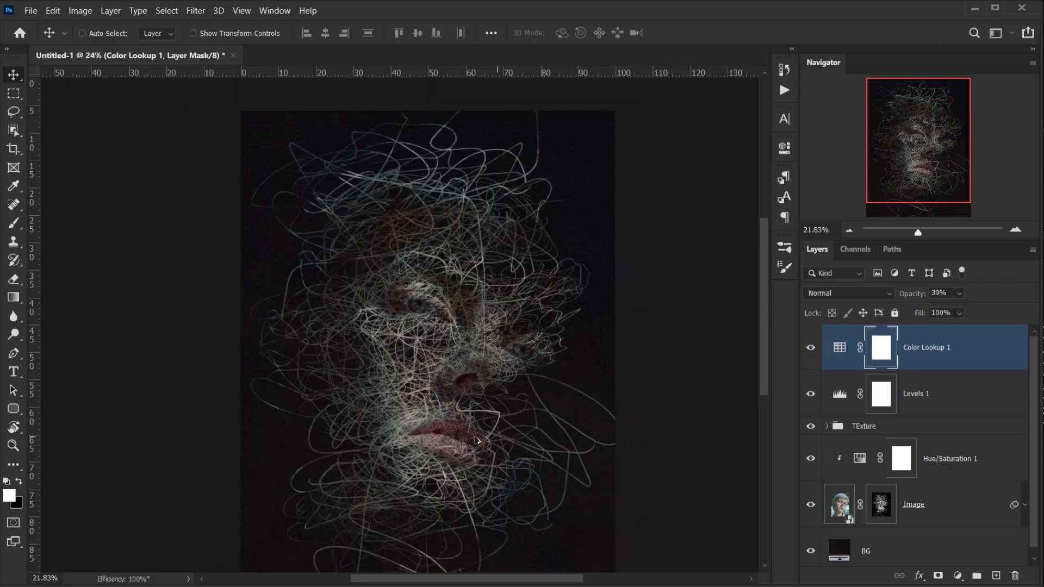
{"action": "scroll", "coordinate": [473, 426], "scroll_direction": "up", "scroll_amount": 7}
{"action": "scroll", "coordinate": [363, 414], "scroll_direction": "down", "scroll_amount": 7}
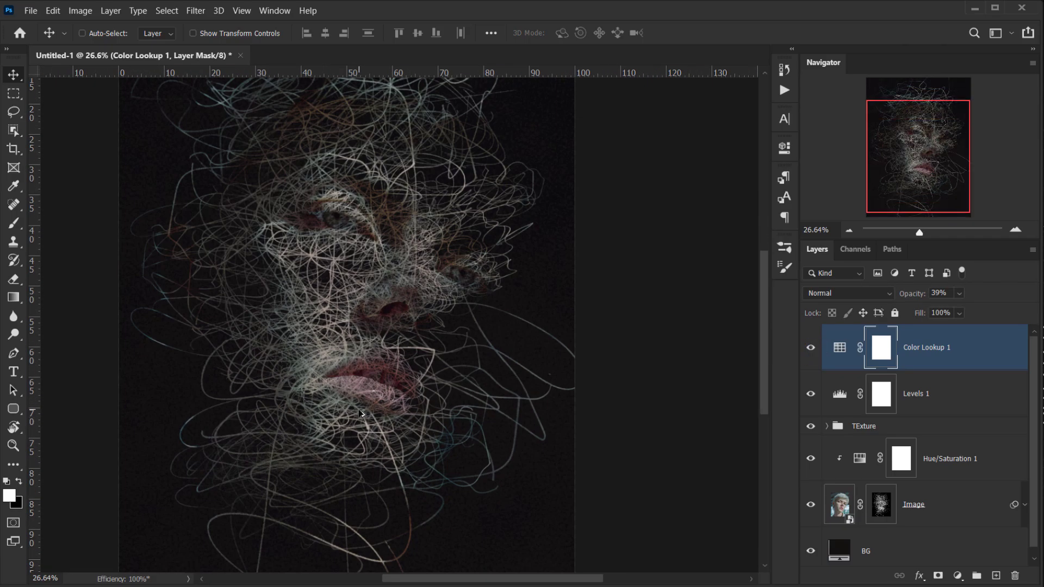
{"action": "scroll", "coordinate": [365, 416], "scroll_direction": "up", "scroll_amount": 3}
Set the Color Lookup 1 layer's blend mode to Color Dodge and compare the portrait without and with it.
{"action": "left_click", "coordinate": [839, 347]}
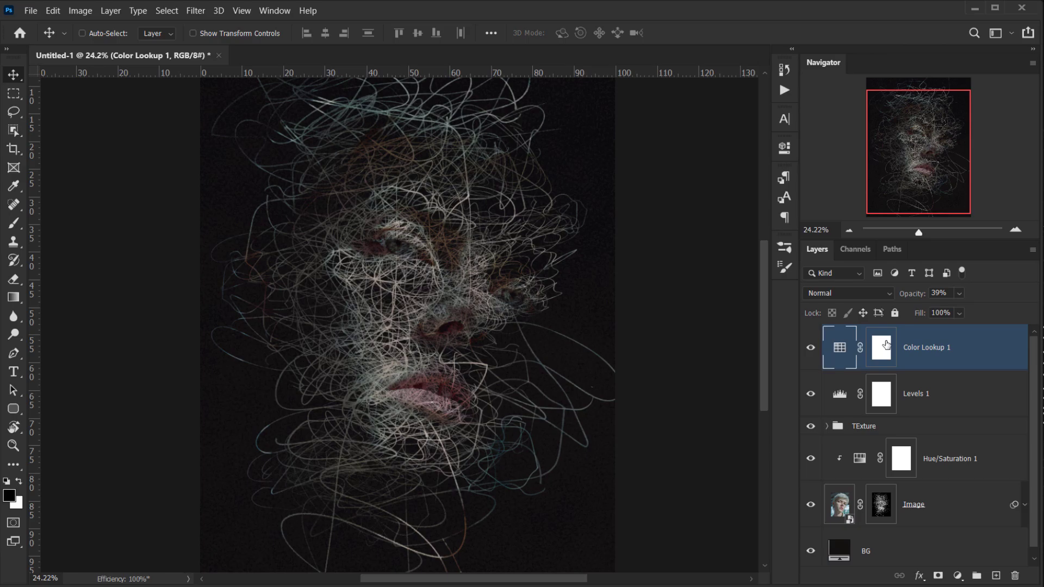
{"action": "left_click", "coordinate": [830, 294]}
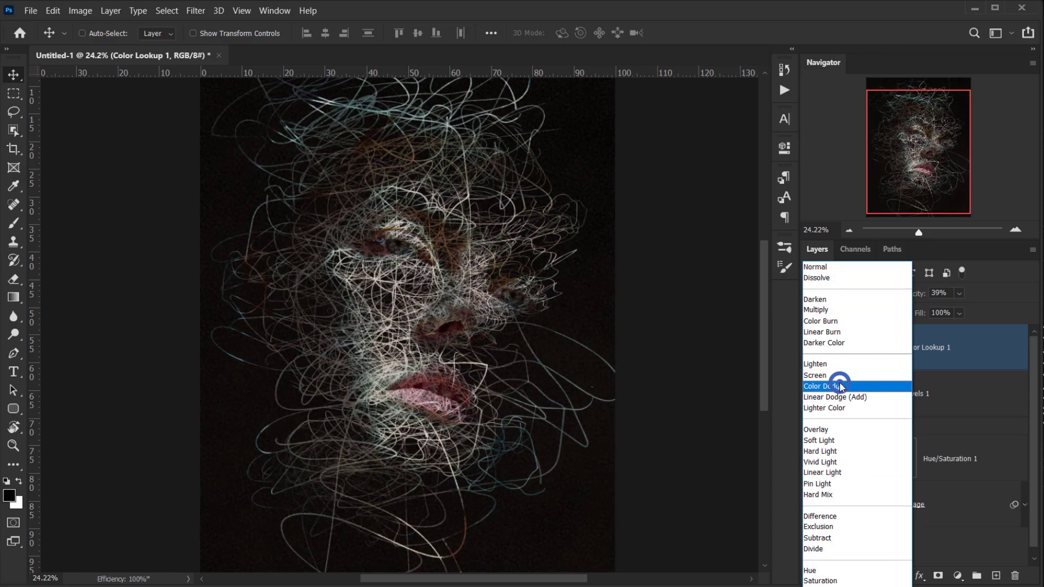
{"action": "left_click", "coordinate": [840, 386]}
{"action": "left_click", "coordinate": [810, 348]}
{"action": "left_click", "coordinate": [810, 349]}
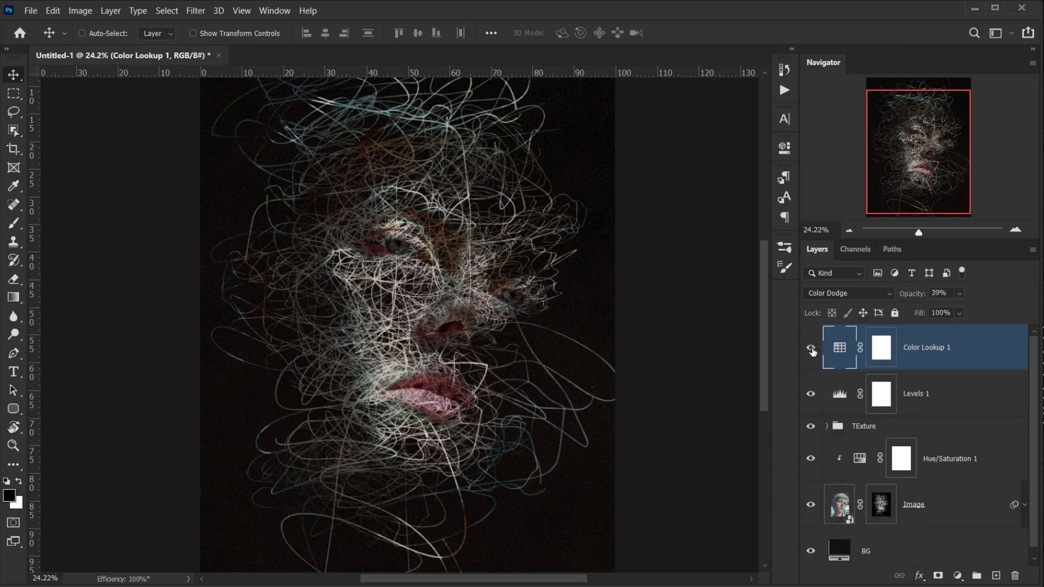
{"action": "left_click", "coordinate": [810, 349]}
{"action": "left_click", "coordinate": [811, 349]}
Examine the scribbles around the eyes, nose and forehead with the Color Lookup 1 layer hidden and shown.
{"action": "scroll", "coordinate": [408, 337], "scroll_direction": "up", "scroll_amount": 4}
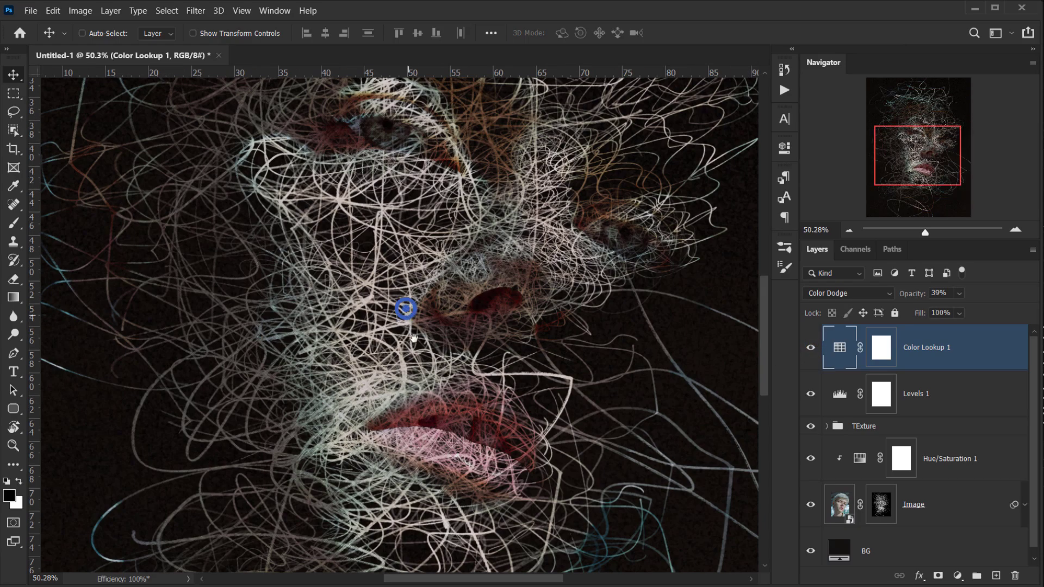
{"action": "left_click_drag", "start_coordinate": [405, 309], "coordinate": [402, 430]}
{"action": "scroll", "coordinate": [403, 430], "scroll_direction": "down", "scroll_amount": 4}
{"action": "scroll", "coordinate": [404, 373], "scroll_direction": "up", "scroll_amount": 2}
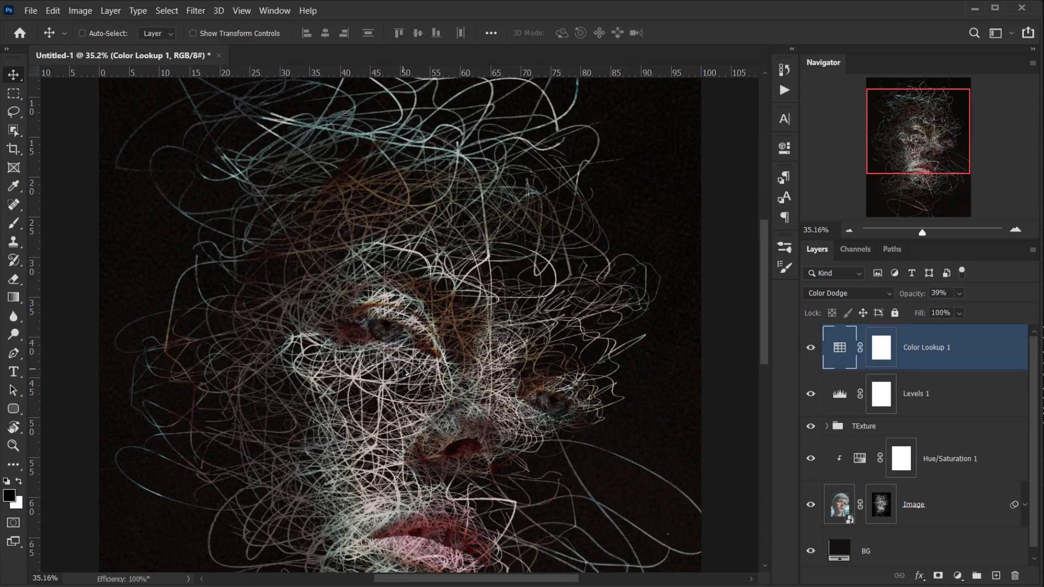
{"action": "scroll", "coordinate": [406, 374], "scroll_direction": "down", "scroll_amount": 1}
{"action": "left_click", "coordinate": [811, 348]}
{"action": "left_click", "coordinate": [811, 349]}
{"action": "scroll", "coordinate": [506, 414], "scroll_direction": "down", "scroll_amount": 1}
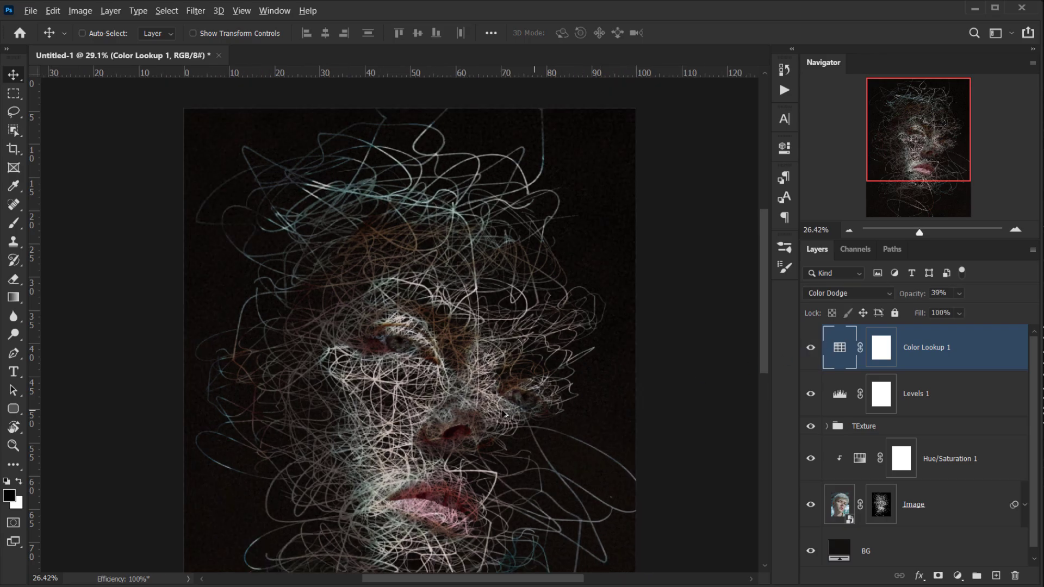
{"action": "scroll", "coordinate": [506, 415], "scroll_direction": "down", "scroll_amount": 2}
Group the Color Lookup 1 and Levels 1 layers and name the group Adjustment.
{"action": "left_click", "coordinate": [954, 399], "text": "shift"}
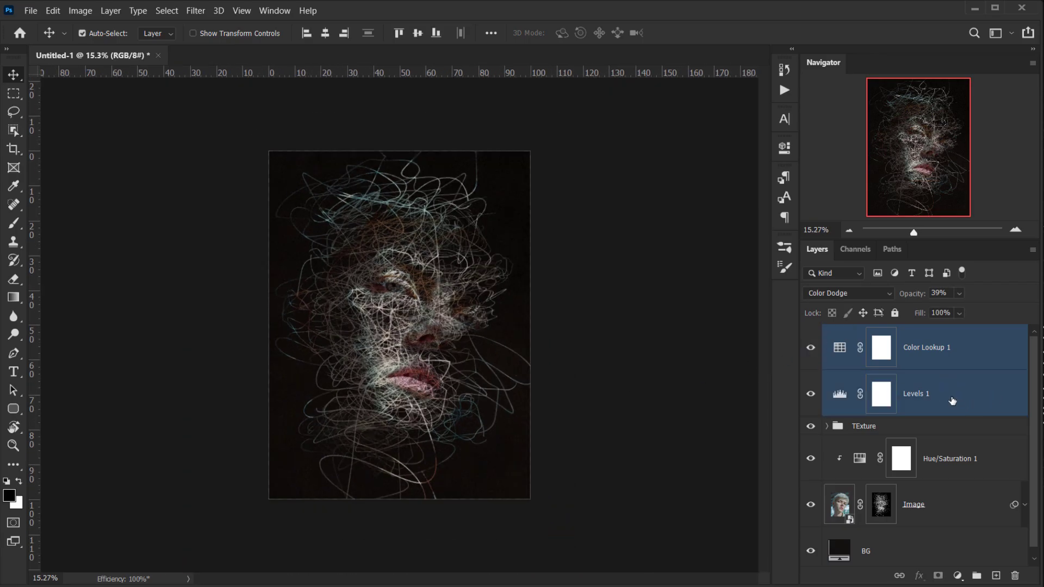
{"action": "key", "text": "ctrl+g"}
{"action": "double_click", "coordinate": [864, 333]}
{"action": "type", "text": "A"}
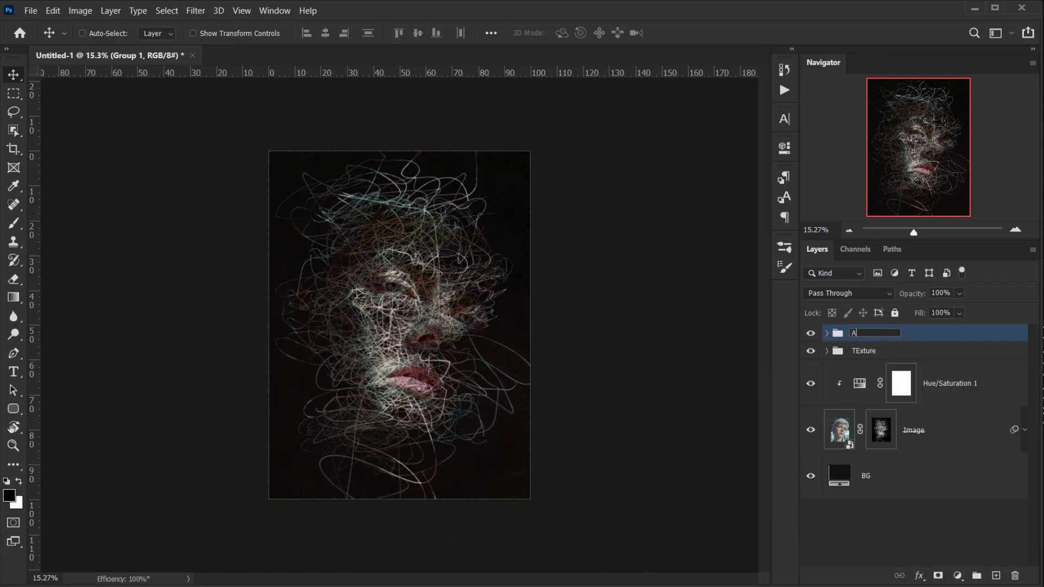
{"action": "type", "text": "djustment"}
{"action": "key", "text": "Return"}
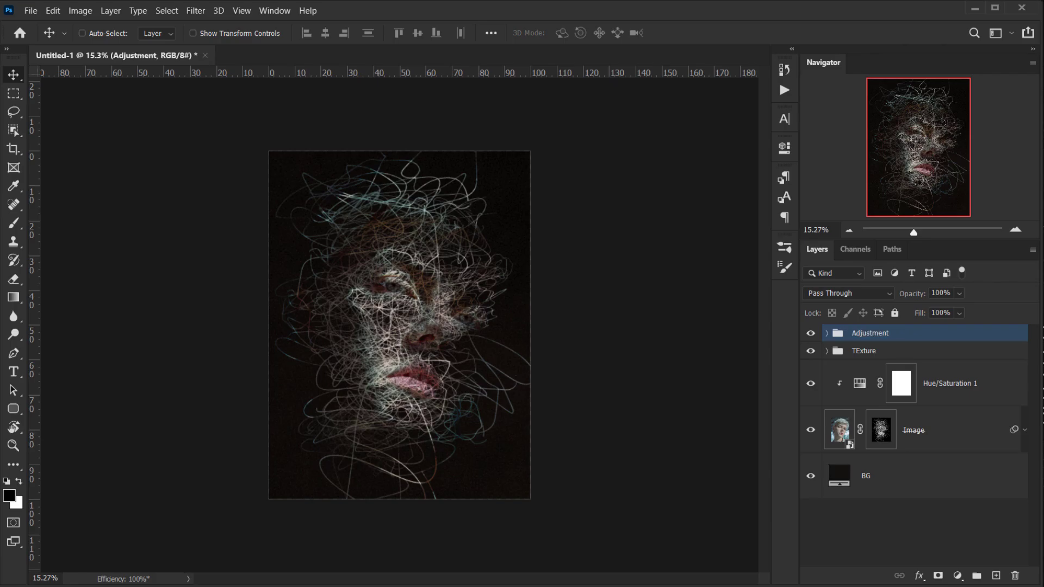
Compare the portrait with the Adjustment group hidden and shown, inspecting the face up close.
{"action": "left_click", "coordinate": [811, 332]}
{"action": "left_click", "coordinate": [810, 333]}
{"action": "scroll", "coordinate": [450, 294], "scroll_direction": "up", "scroll_amount": 2}
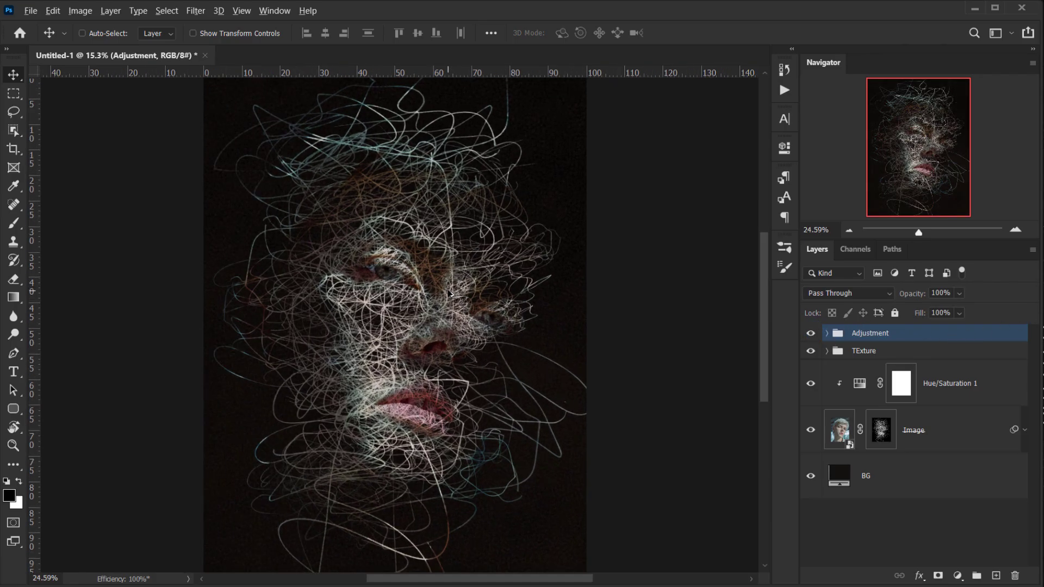
{"action": "scroll", "coordinate": [450, 294], "scroll_direction": "up", "scroll_amount": 3}
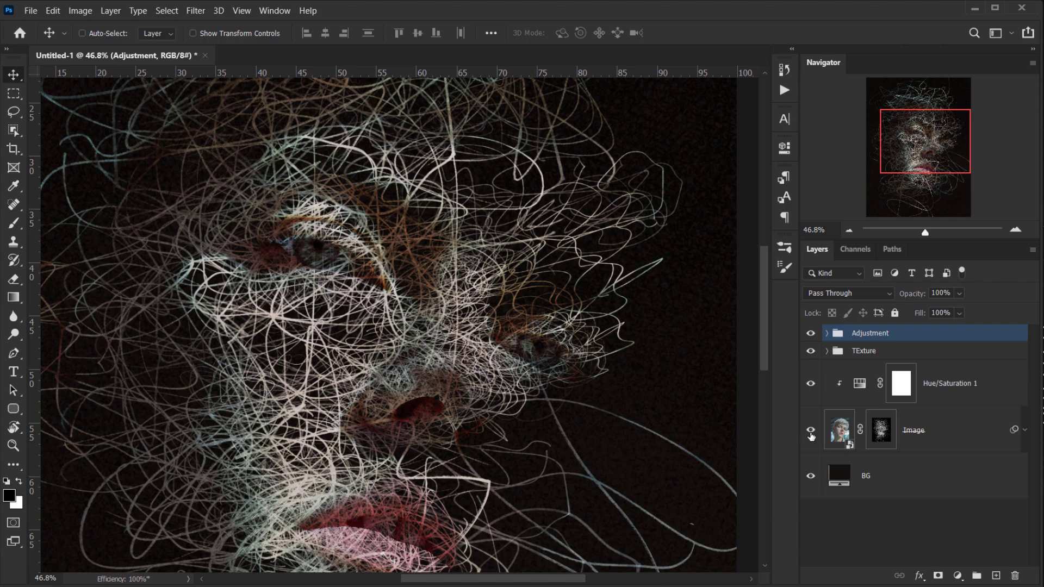
{"action": "scroll", "coordinate": [430, 426], "scroll_direction": "down", "scroll_amount": 3}
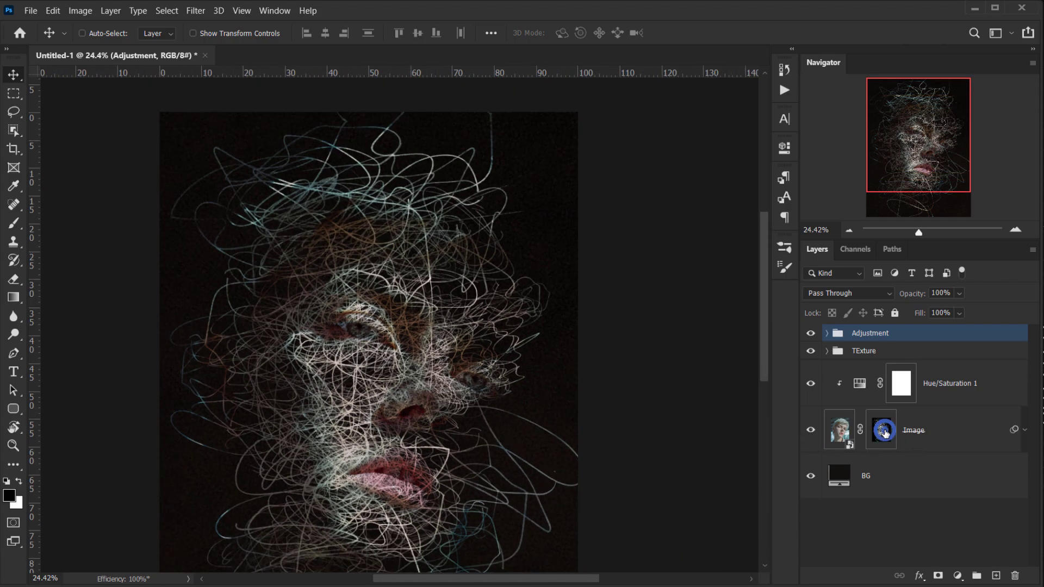
Compare the original photo with the scribble effect by disabling and re-enabling the Image layer's mask.
{"action": "left_click", "coordinate": [885, 432], "text": "shift"}
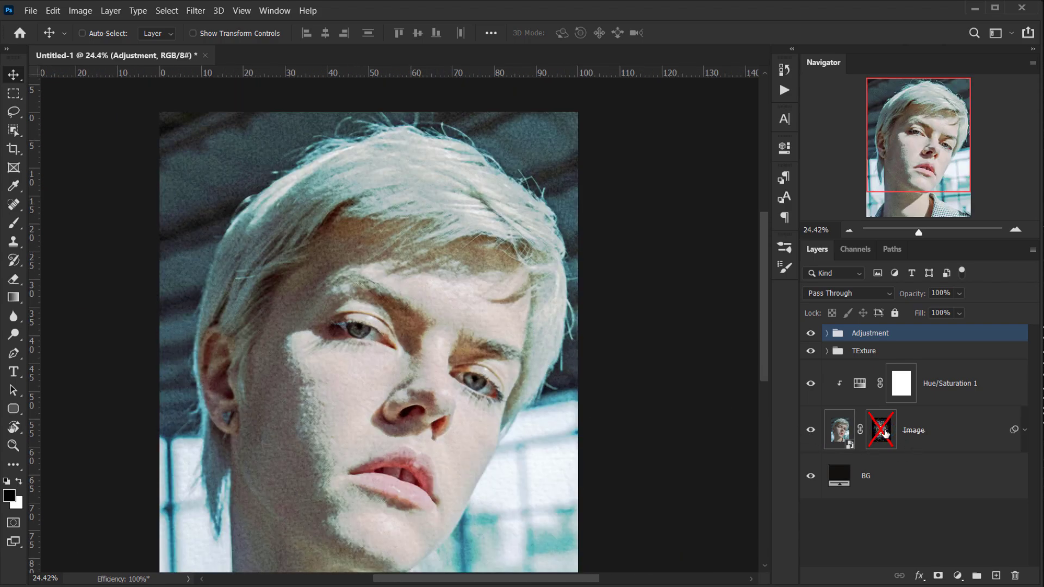
{"action": "left_click", "coordinate": [886, 433], "text": "shift"}
{"action": "scroll", "coordinate": [503, 422], "scroll_direction": "down", "scroll_amount": 1}
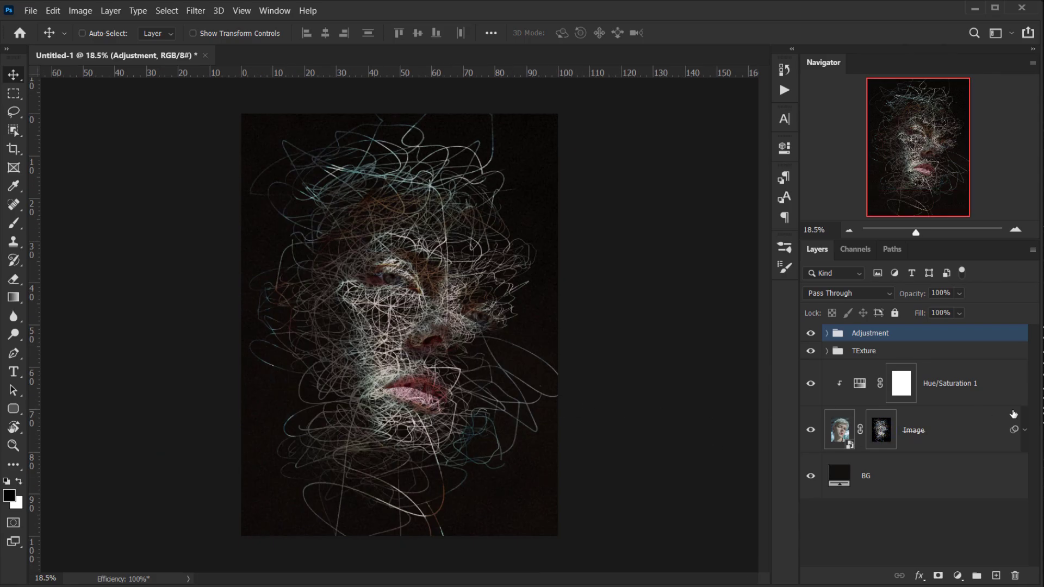